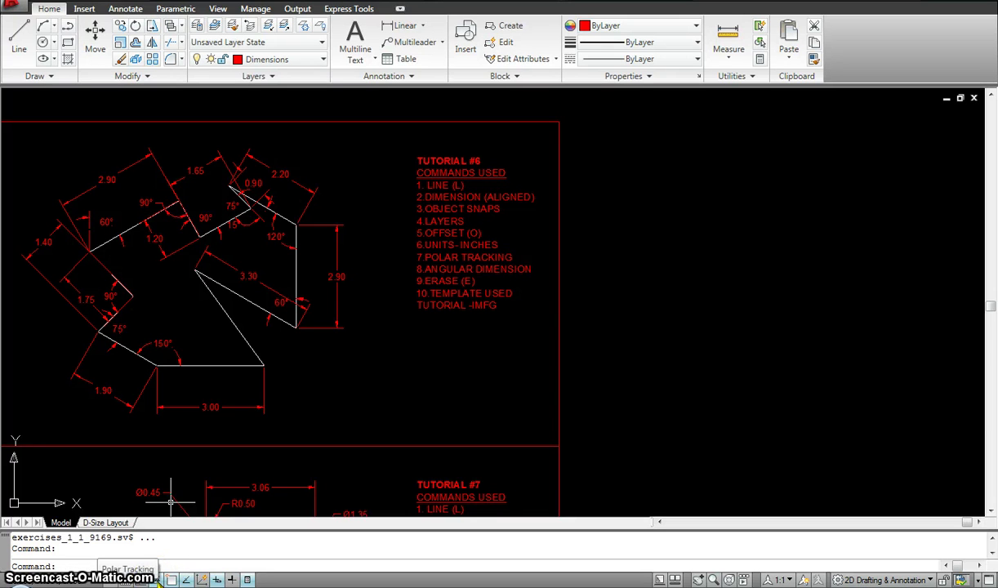
Check that polar tracking uses the 15° increment, then turn polar tracking on
{"action": "right_click", "coordinate": [161, 578]}
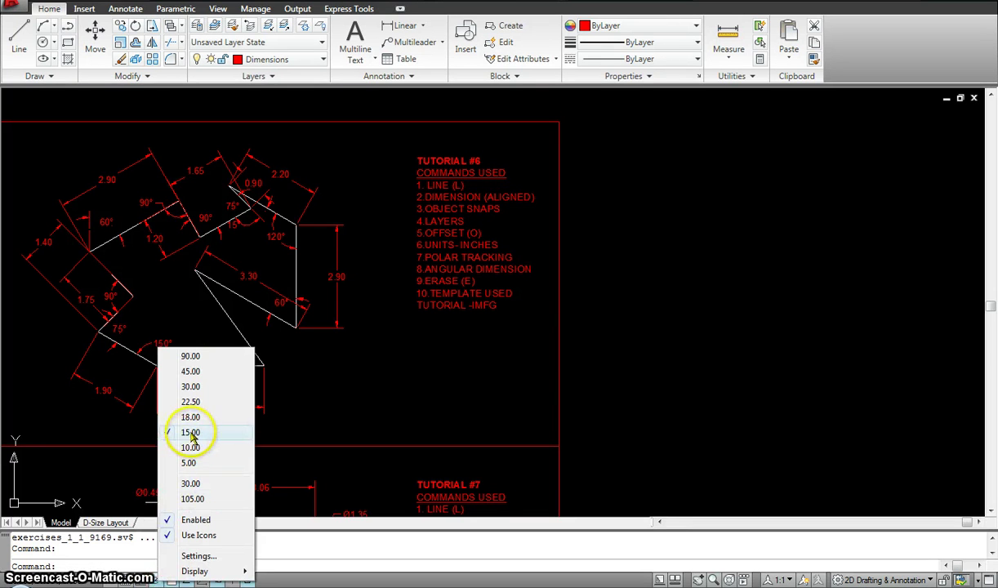
{"action": "right_click", "coordinate": [158, 580]}
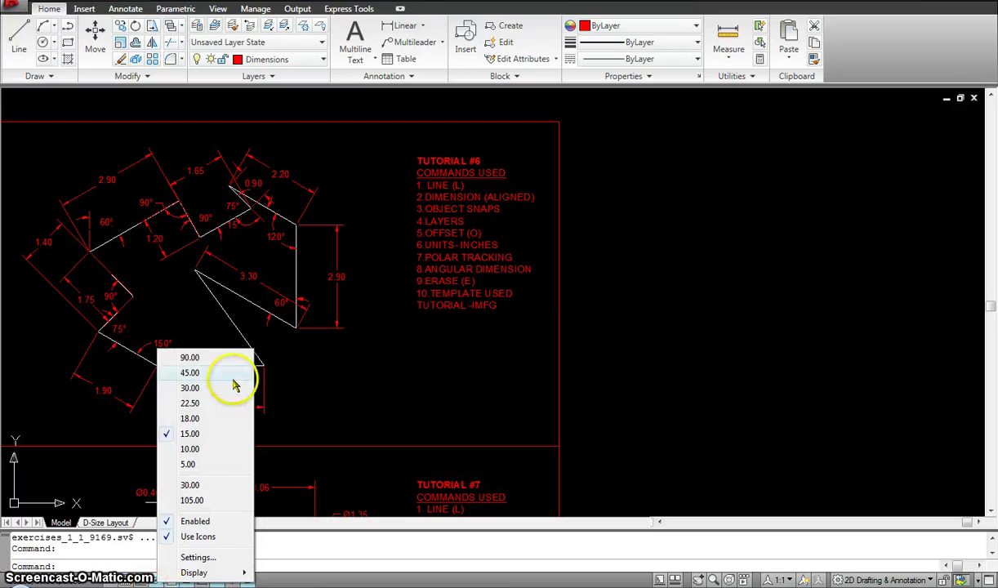
{"action": "left_click", "coordinate": [121, 565]}
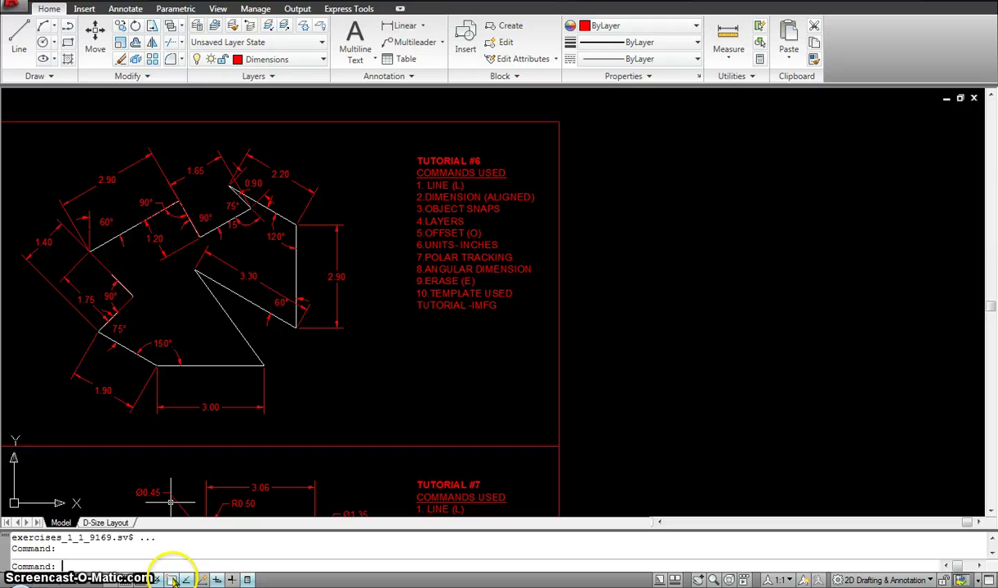
{"action": "left_click", "coordinate": [248, 580]}
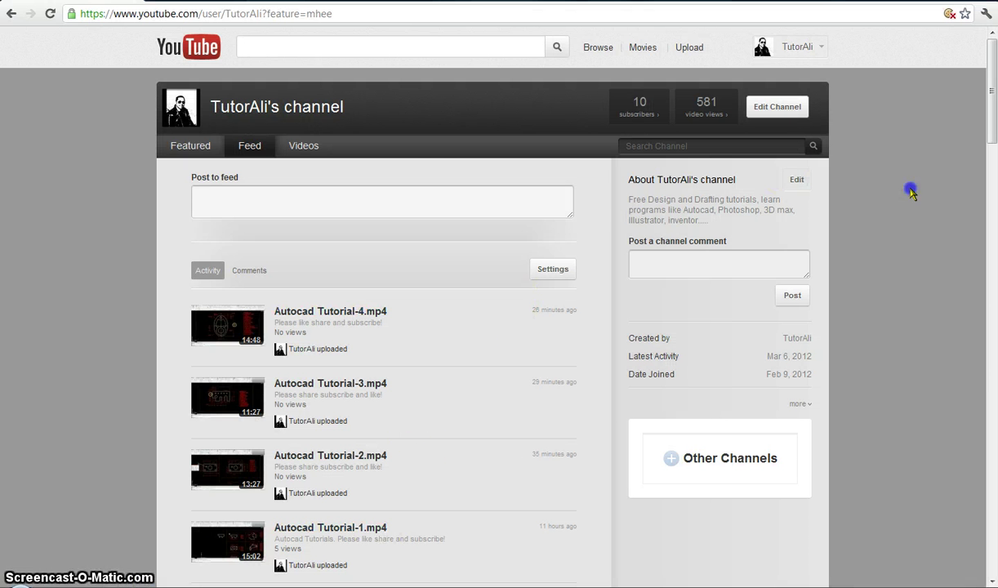
Scroll down through the channel's feed of uploaded AutoCAD tutorial videos
{"action": "scroll", "coordinate": [385, 178], "scroll_direction": "down", "scroll_amount": 1}
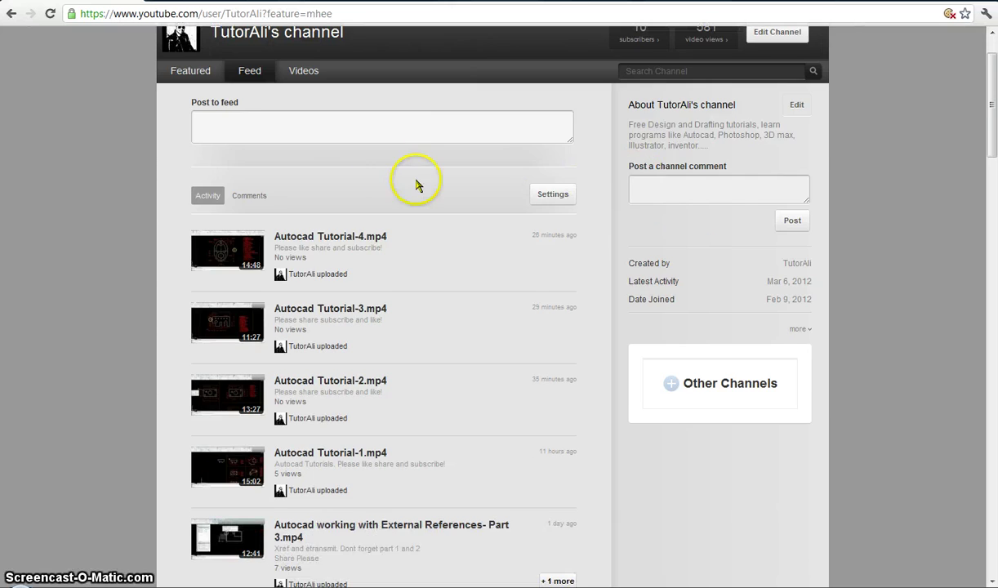
{"action": "scroll", "coordinate": [414, 183], "scroll_direction": "up", "scroll_amount": 1}
{"action": "scroll", "coordinate": [486, 224], "scroll_direction": "down", "scroll_amount": 6}
{"action": "scroll", "coordinate": [487, 221], "scroll_direction": "down", "scroll_amount": 9}
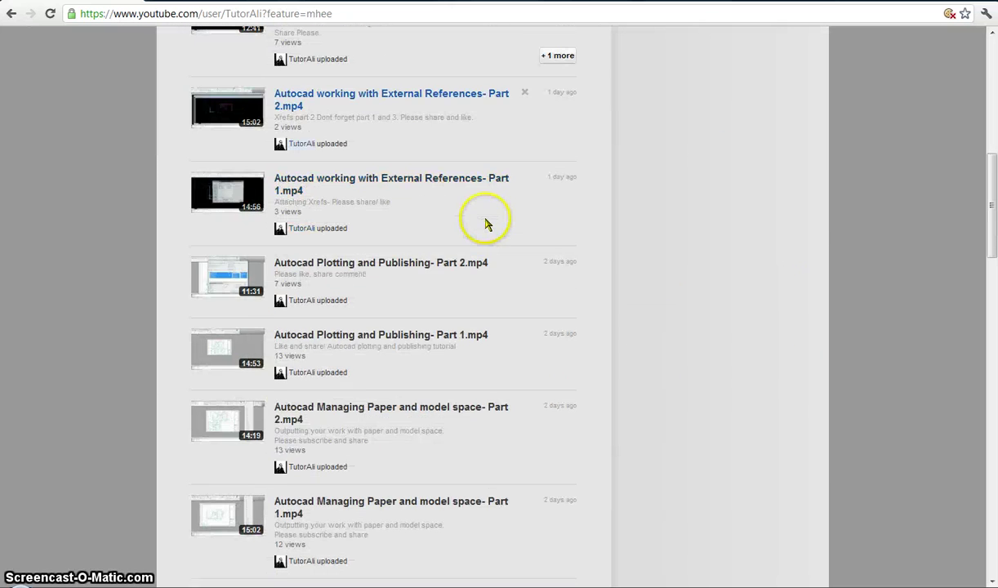
{"action": "scroll", "coordinate": [693, 238], "scroll_direction": "down", "scroll_amount": 4}
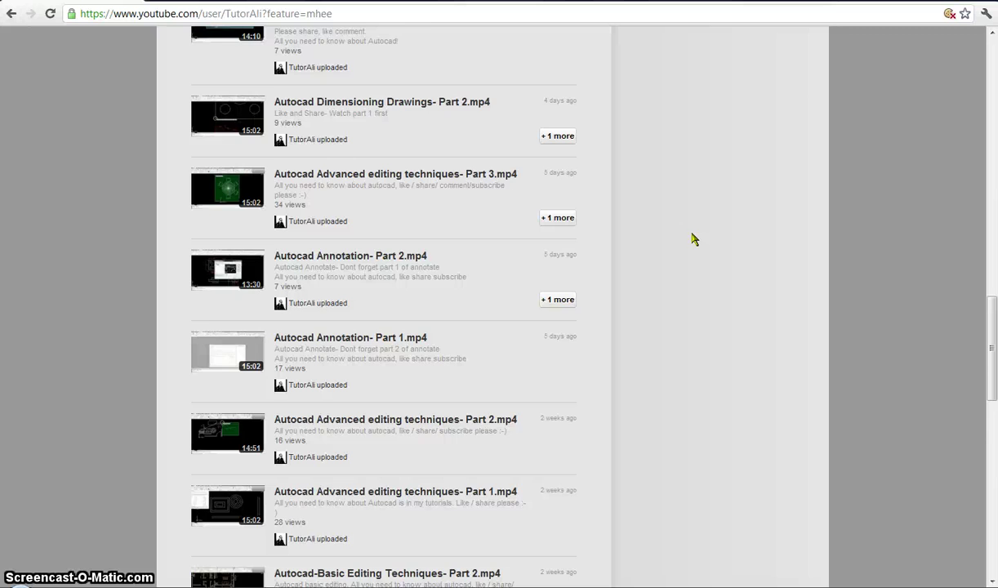
{"action": "scroll", "coordinate": [693, 237], "scroll_direction": "down", "scroll_amount": 2}
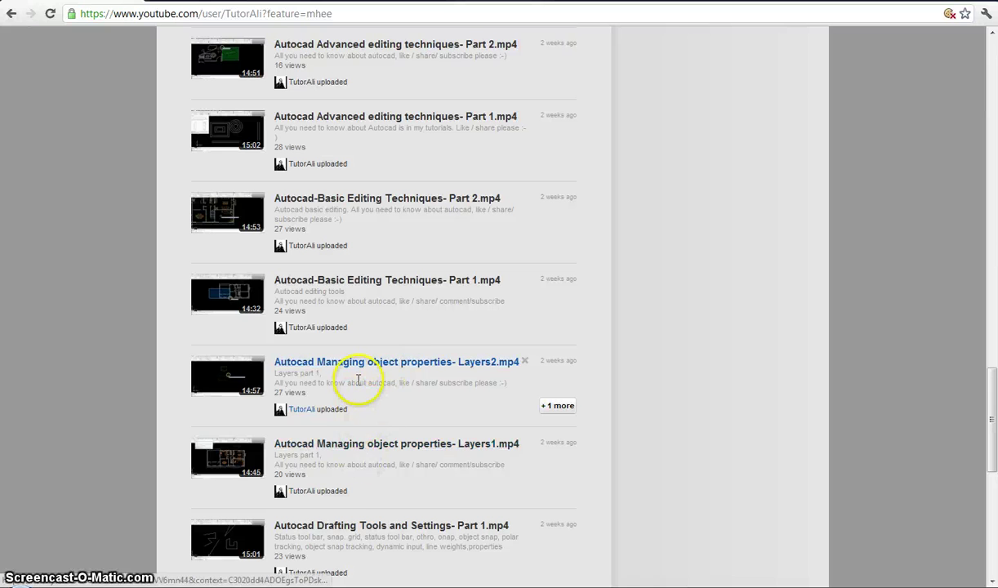
Glance at the AutoCAD drawing, then return to the YouTube feed and scroll back up
{"action": "left_click", "coordinate": [264, 560]}
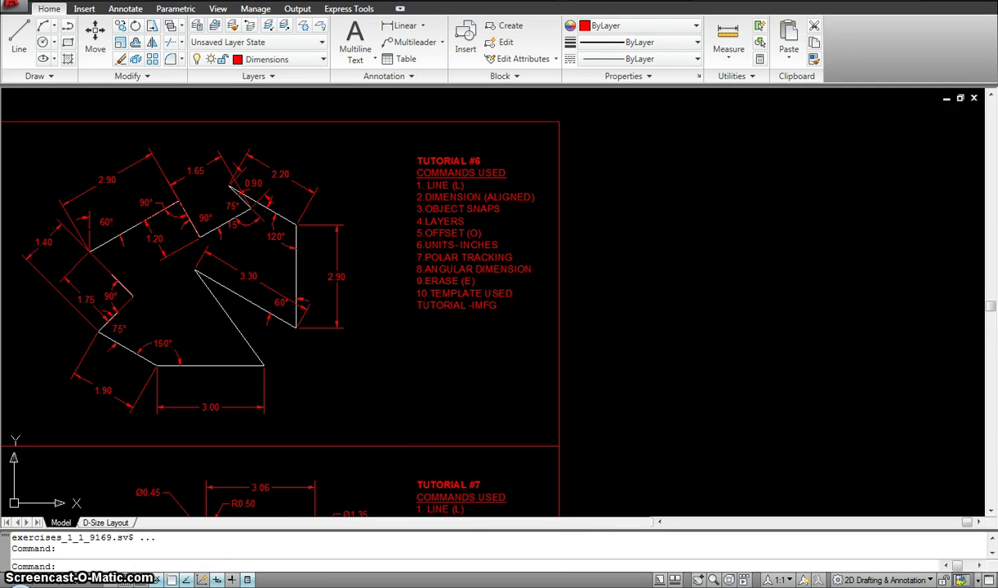
{"action": "mouse_move", "coordinate": [388, 587]}
{"action": "left_click", "coordinate": [274, 563]}
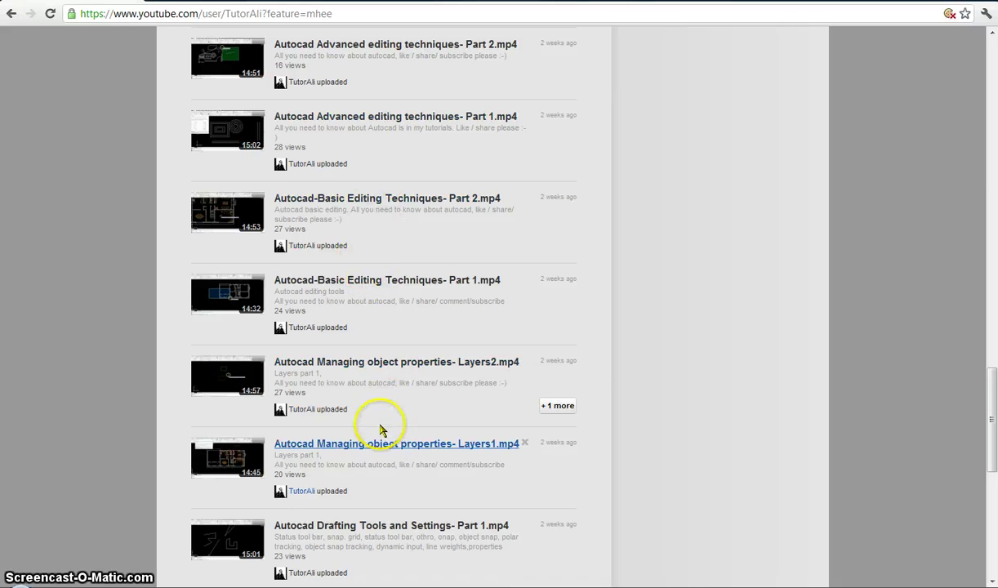
{"action": "scroll", "coordinate": [766, 366], "scroll_direction": "up", "scroll_amount": 2}
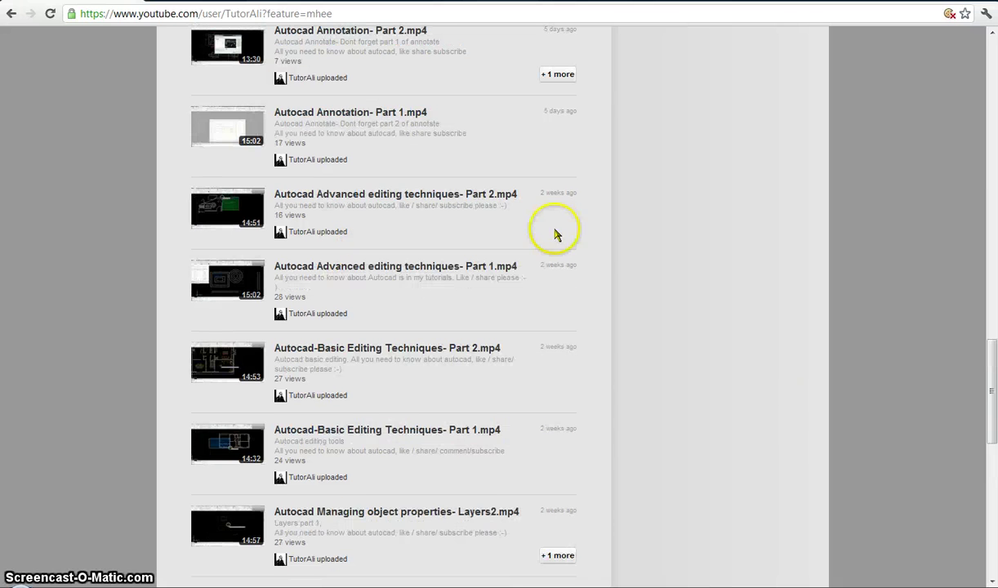
{"action": "scroll", "coordinate": [425, 139], "scroll_direction": "up", "scroll_amount": 2}
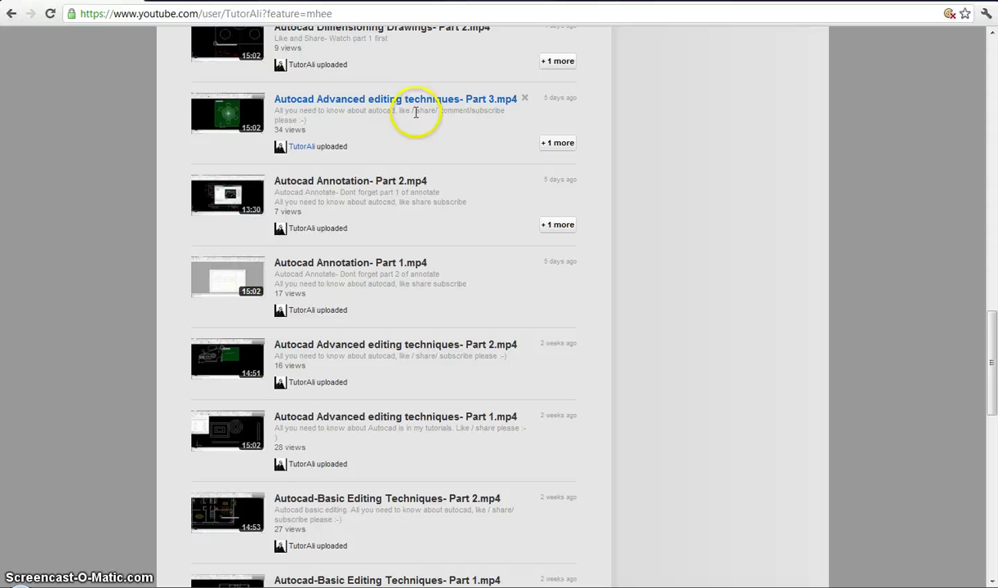
{"action": "scroll", "coordinate": [757, 230], "scroll_direction": "up", "scroll_amount": 1}
{"action": "scroll", "coordinate": [757, 231], "scroll_direction": "up", "scroll_amount": 5}
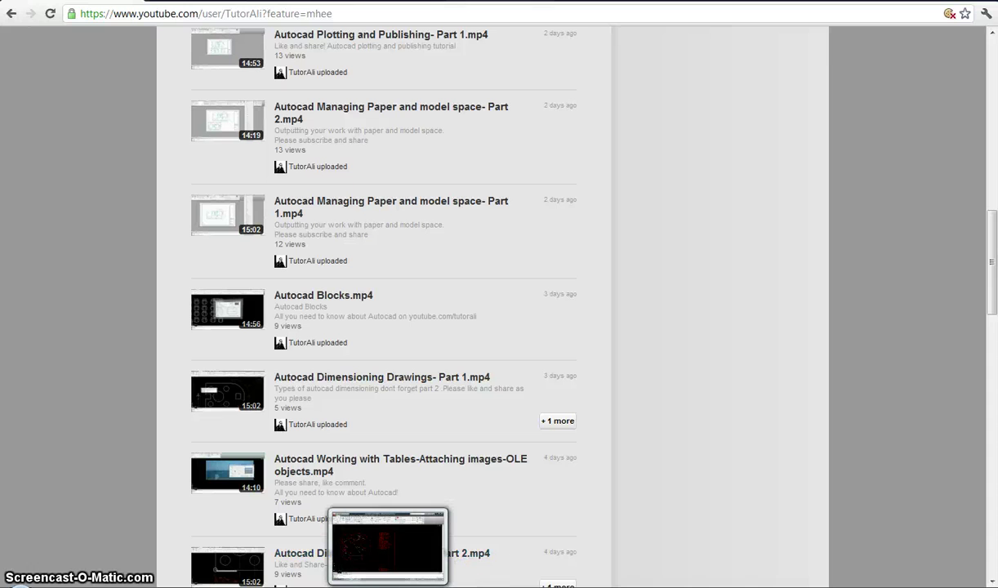
Pan to Tutorial #6 and inspect its commands list text and polygon outline, then clear the selection
{"action": "left_click", "coordinate": [389, 571]}
{"action": "scroll", "coordinate": [276, 328], "scroll_direction": "down", "scroll_amount": 1}
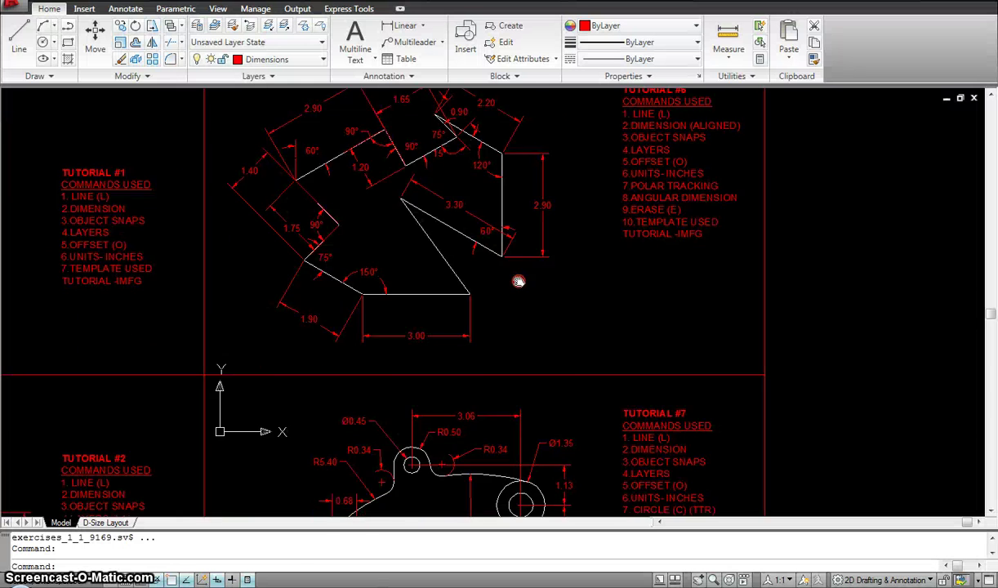
{"action": "mouse_move", "coordinate": [457, 279]}
{"action": "middle_mouse_down"}
{"action": "mouse_move", "coordinate": [711, 169]}
{"action": "mouse_move", "coordinate": [455, 360]}
{"action": "mouse_move", "coordinate": [418, 357]}
{"action": "mouse_move", "coordinate": [398, 335]}
{"action": "mouse_move", "coordinate": [372, 338]}
{"action": "middle_mouse_up"}
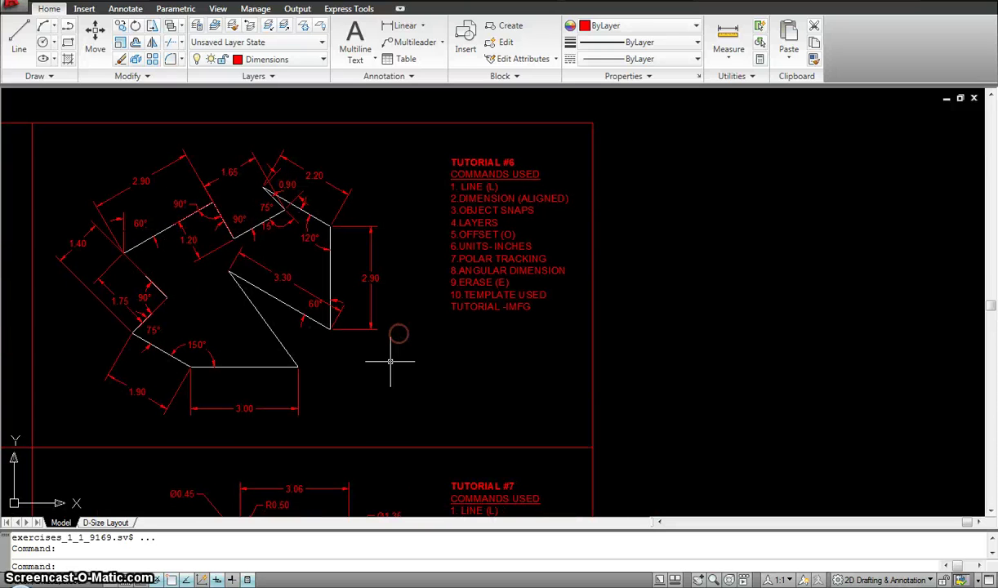
{"action": "left_click", "coordinate": [482, 306]}
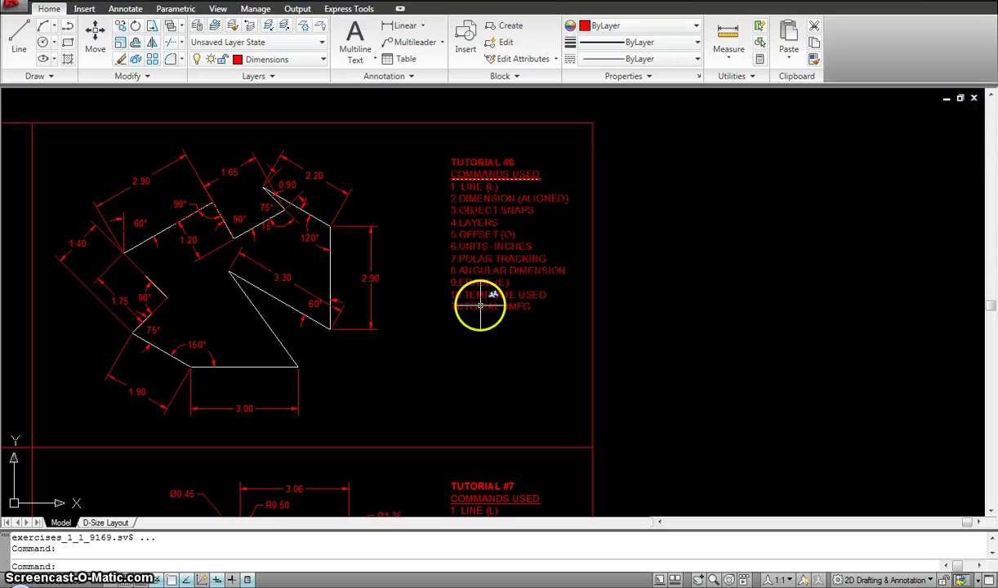
{"action": "middle_click_drag", "start_coordinate": [766, 258], "coordinate": [727, 250]}
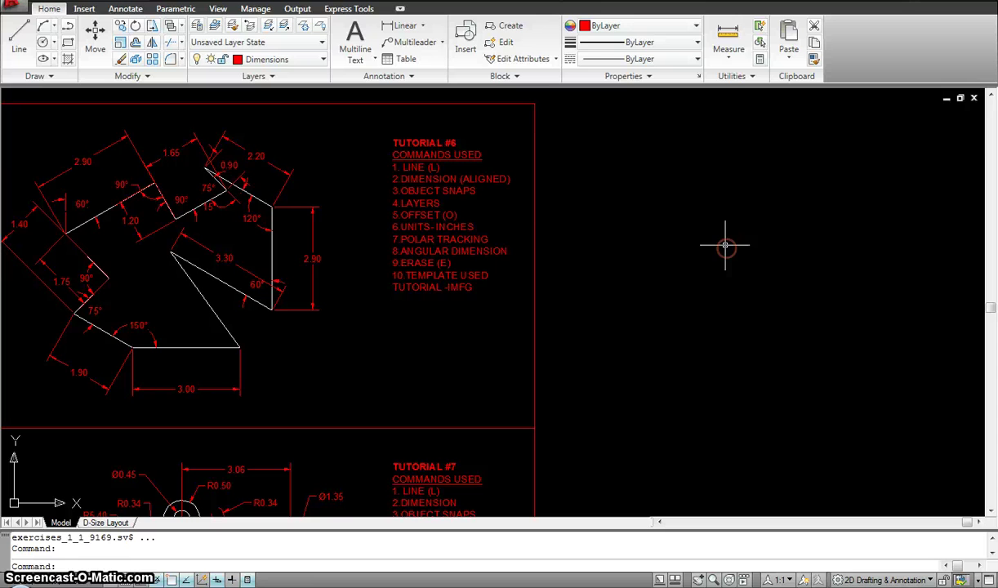
{"action": "left_click", "coordinate": [252, 194]}
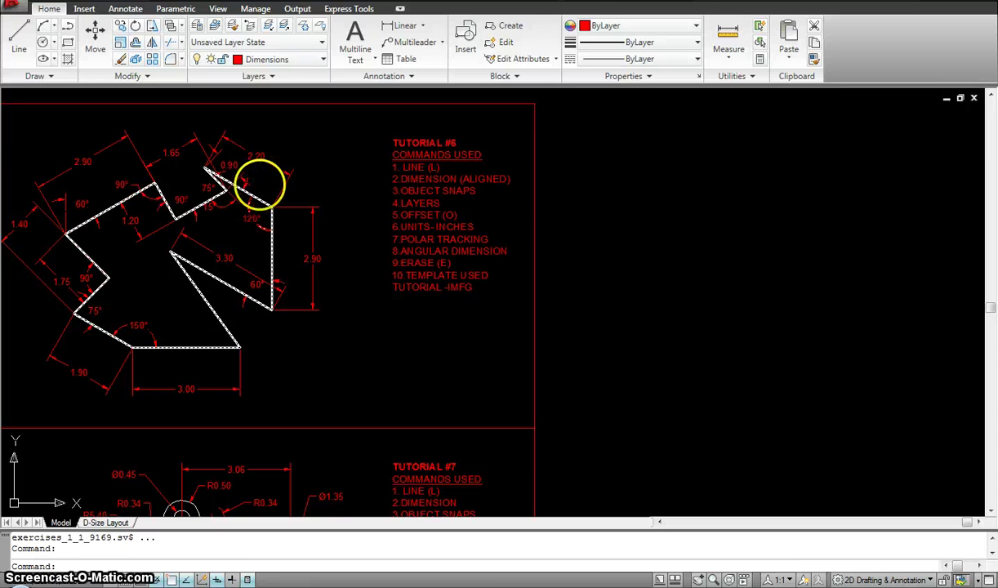
{"action": "left_click", "coordinate": [265, 182]}
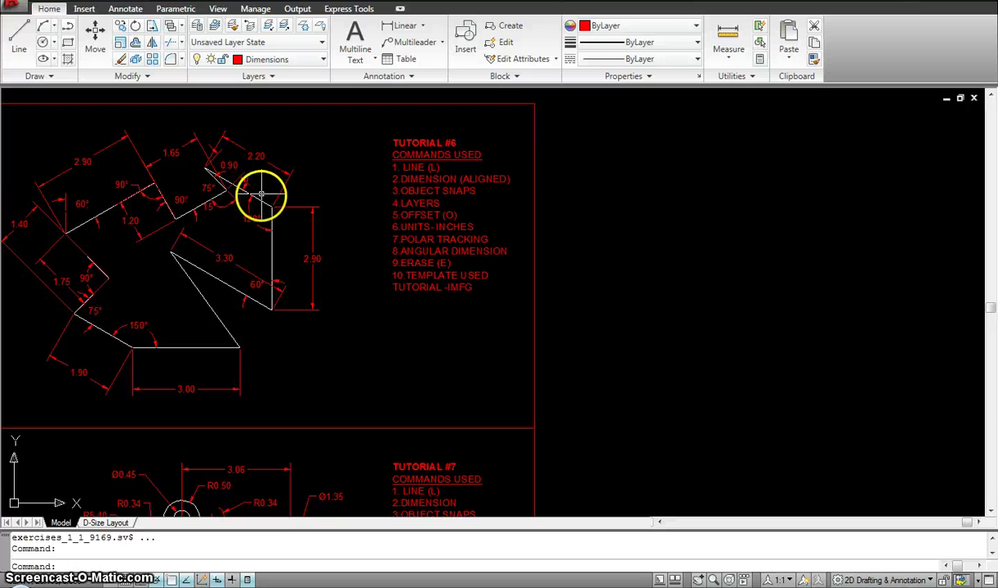
{"action": "left_click", "coordinate": [288, 174]}
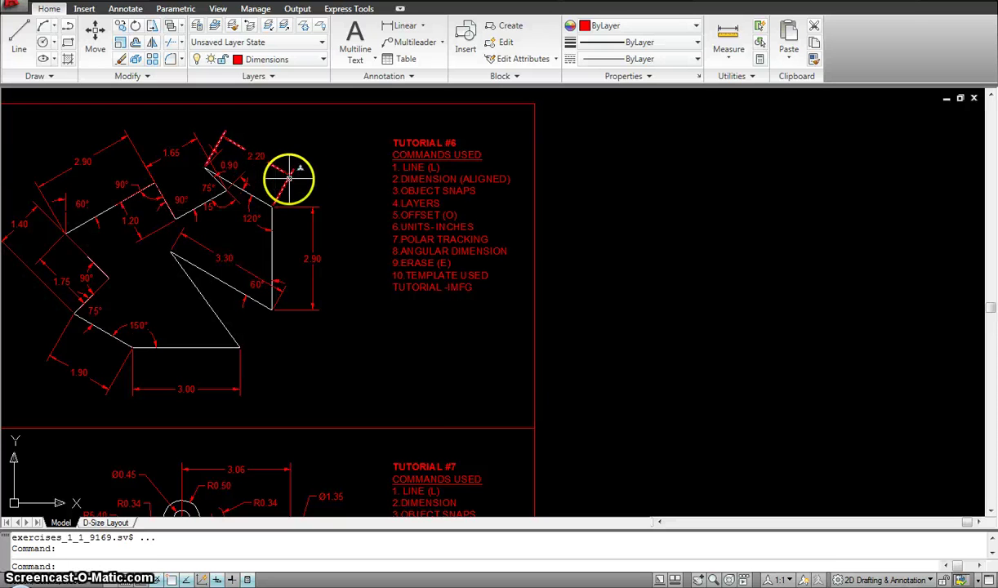
{"action": "left_click", "coordinate": [322, 156]}
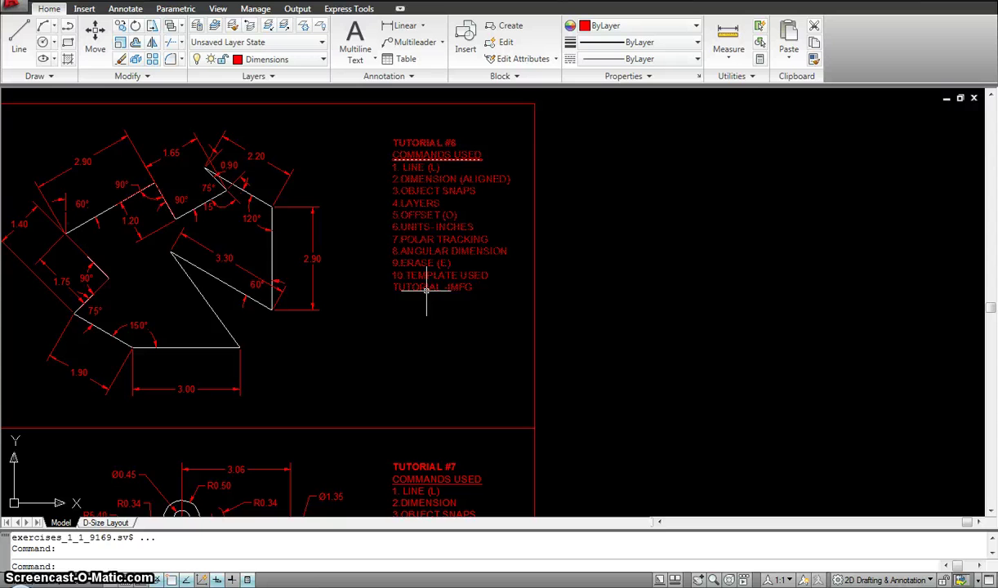
Start LINE on the Model-Front layer and draw a 3-unit horizontal base edge right of Tutorial #6
{"action": "key", "text": "Escape"}
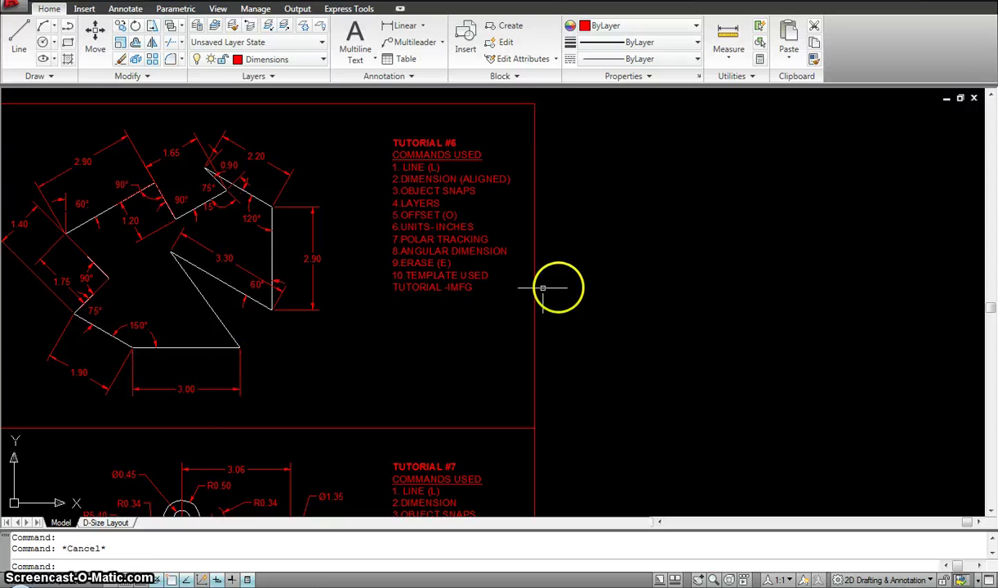
{"action": "type", "text": "l"}
{"action": "key", "text": "Return"}
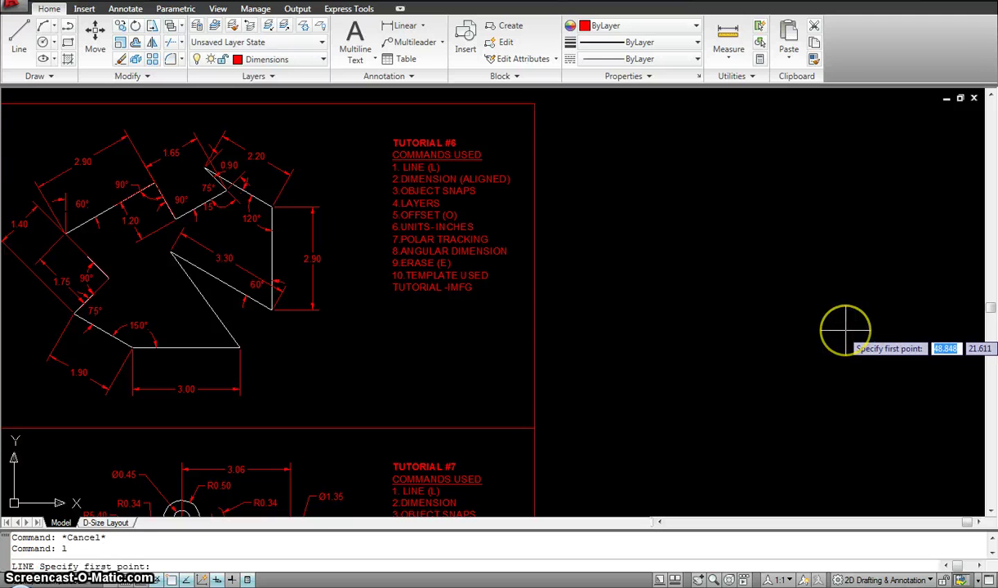
{"action": "left_click", "coordinate": [309, 60]}
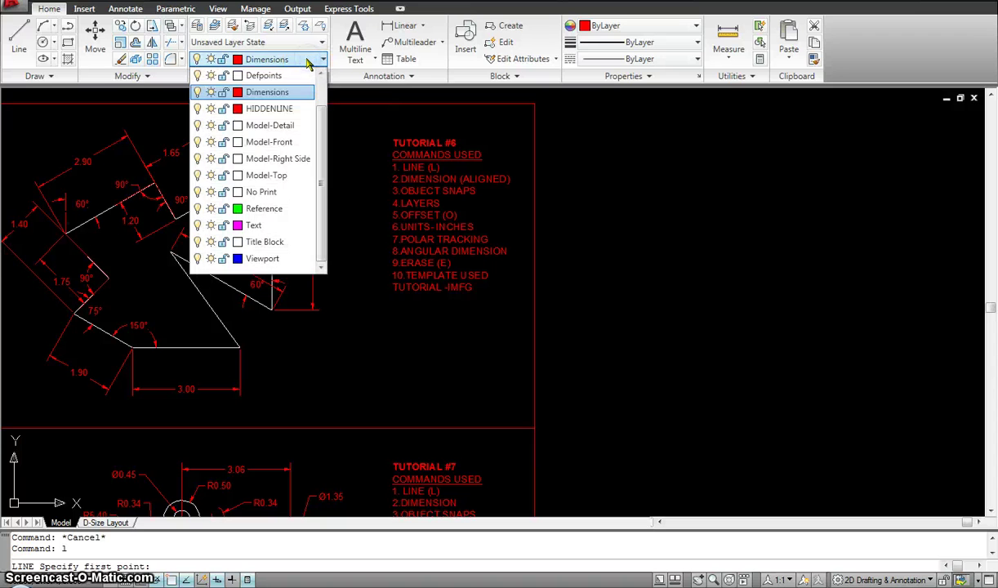
{"action": "left_click", "coordinate": [286, 142]}
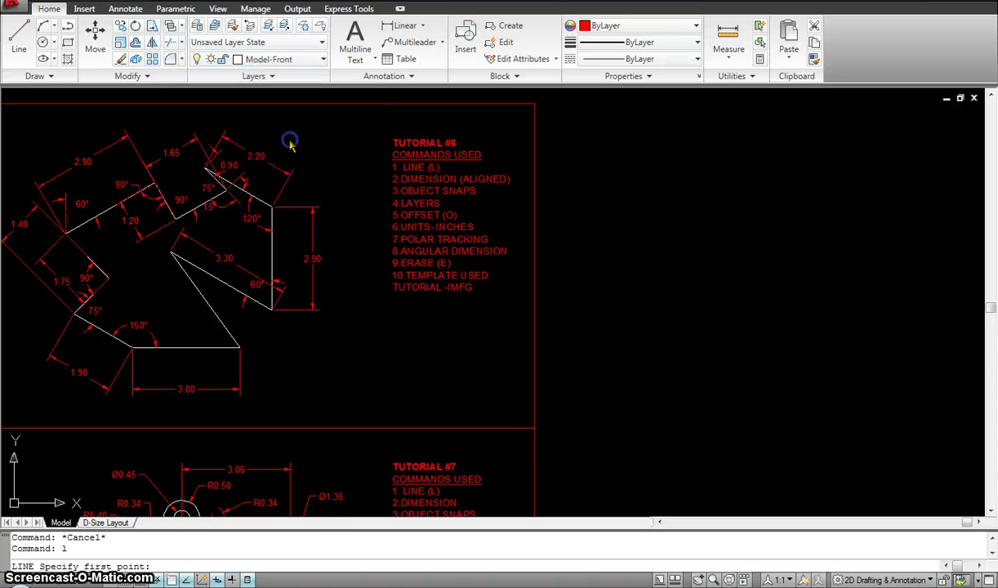
{"action": "left_click", "coordinate": [872, 327]}
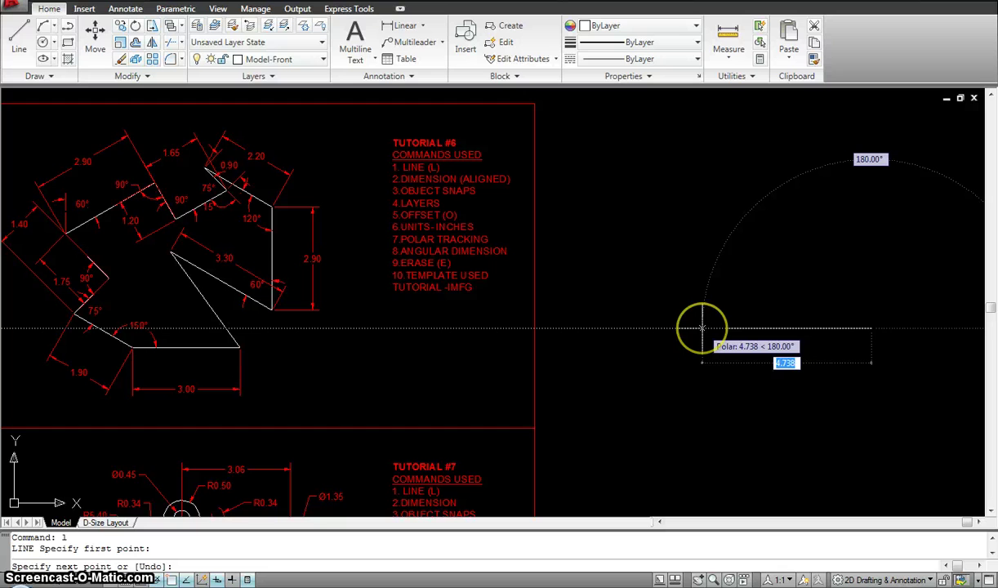
{"action": "type", "text": "3"}
{"action": "key", "text": "Return"}
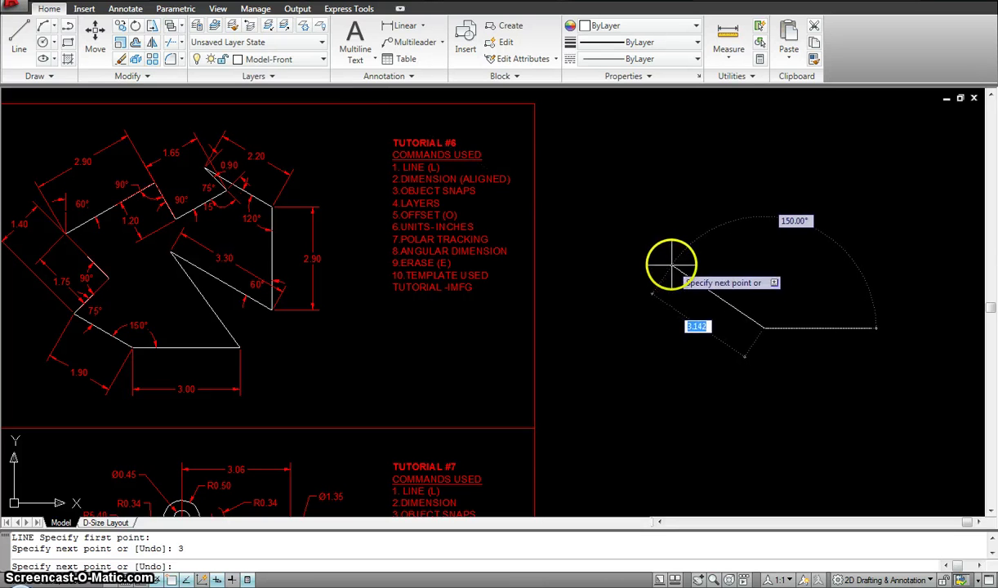
Draw the 1.9-unit edge at 150° and enter 1.4 for the next 45° edge
{"action": "left_click", "coordinate": [732, 220]}
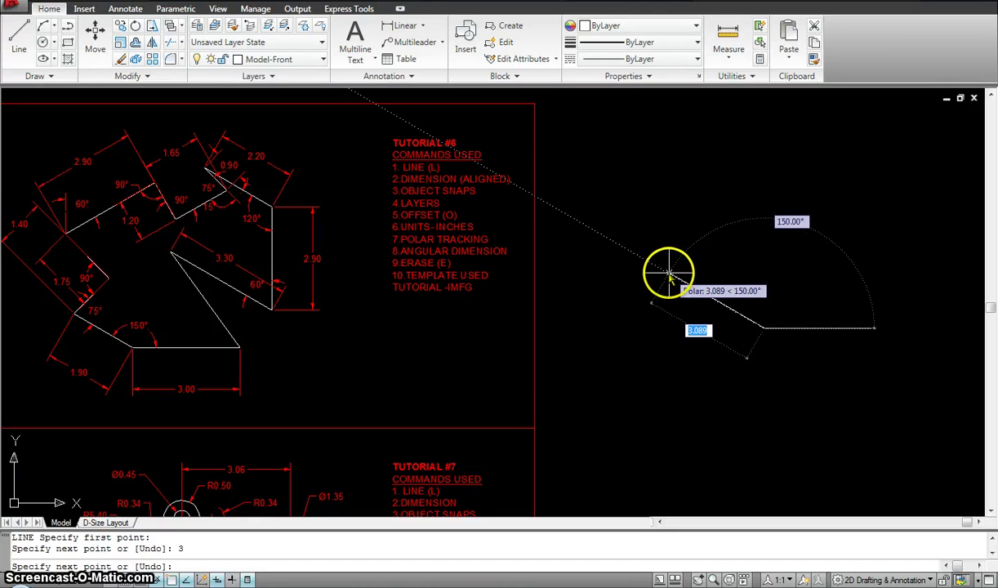
{"action": "type", "text": ".9"}
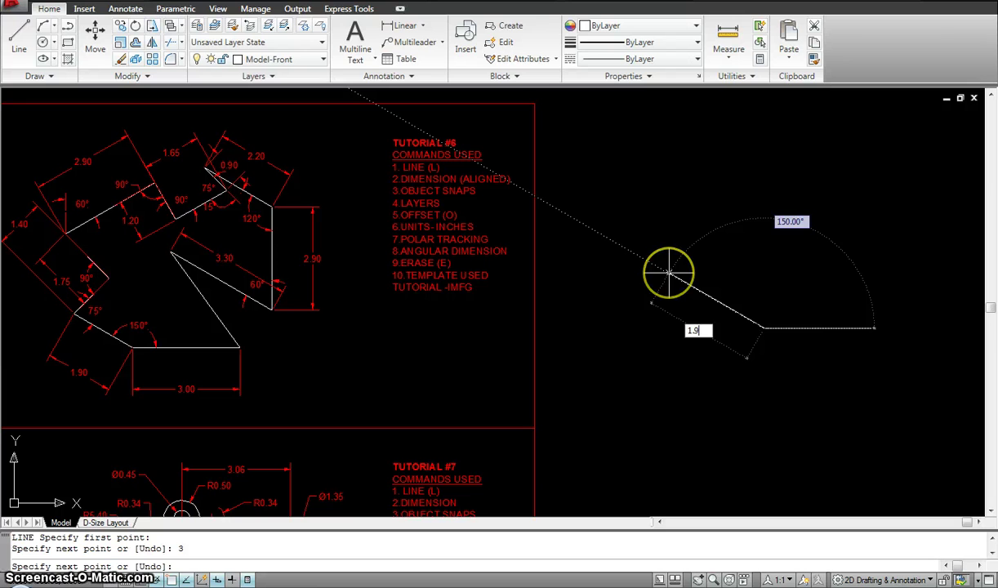
{"action": "key", "text": "Return"}
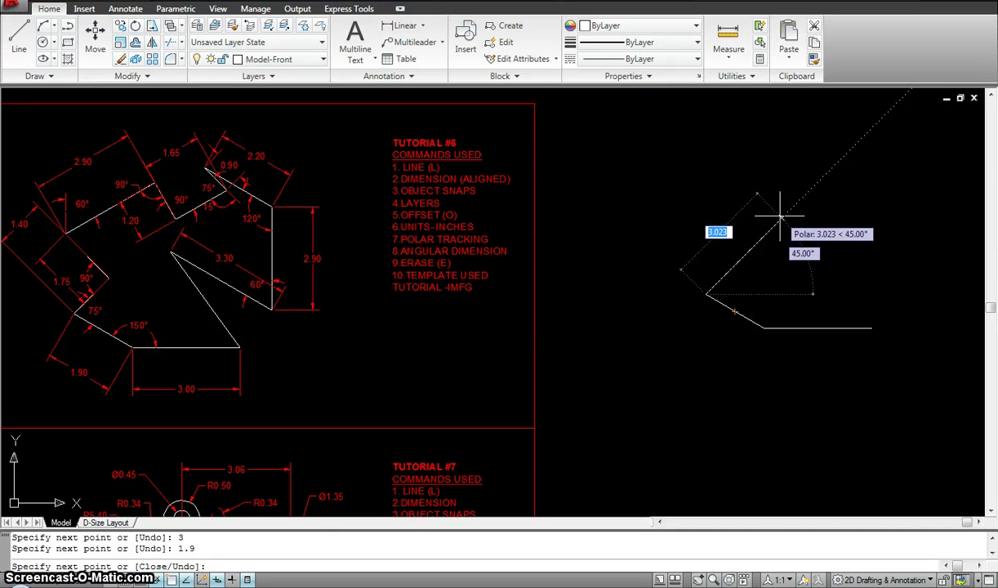
{"action": "type", "text": "1"}
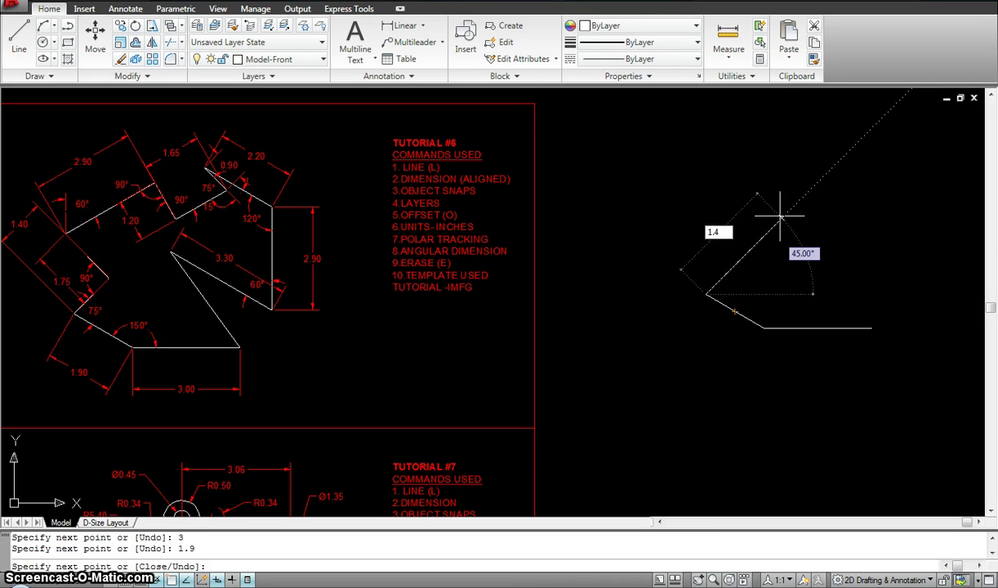
{"action": "type", "text": ".4"}
Add the 1.4 edge at 45° and the 1.75 edge at 135°
{"action": "key", "text": "Return"}
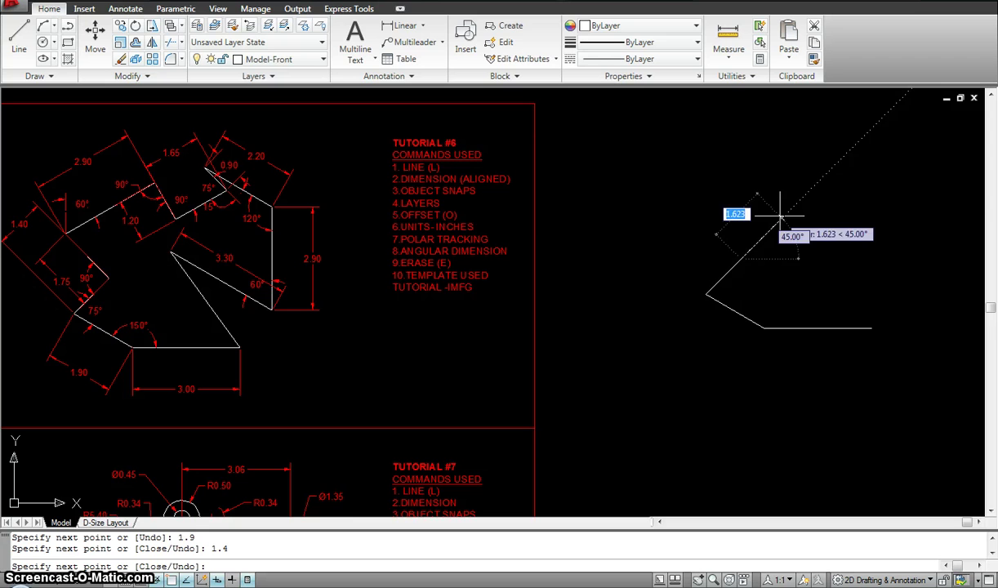
{"action": "scroll", "coordinate": [718, 223], "scroll_direction": "up", "scroll_amount": 3}
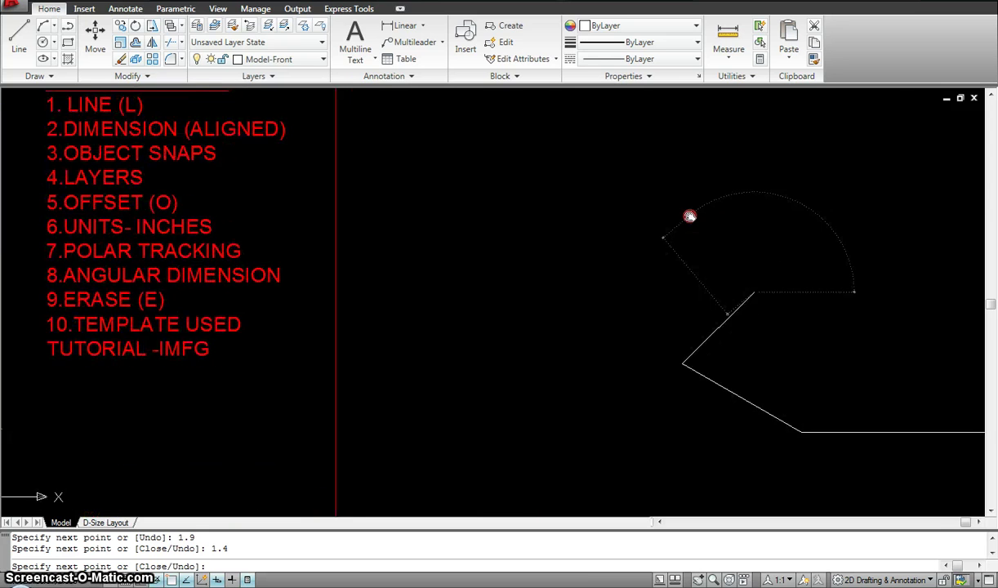
{"action": "scroll", "coordinate": [666, 208], "scroll_direction": "down", "scroll_amount": 3}
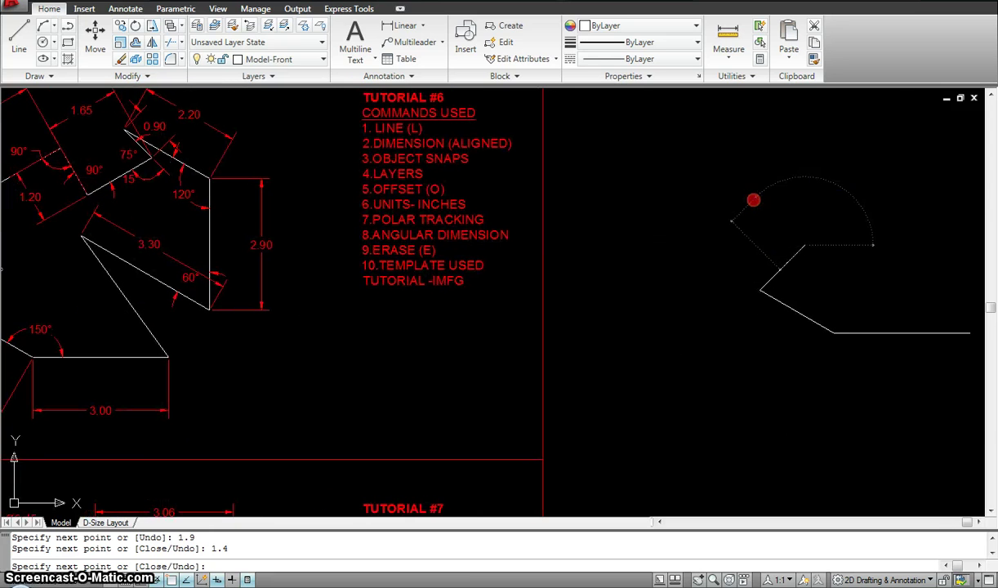
{"action": "scroll", "coordinate": [756, 194], "scroll_direction": "down", "scroll_amount": 2}
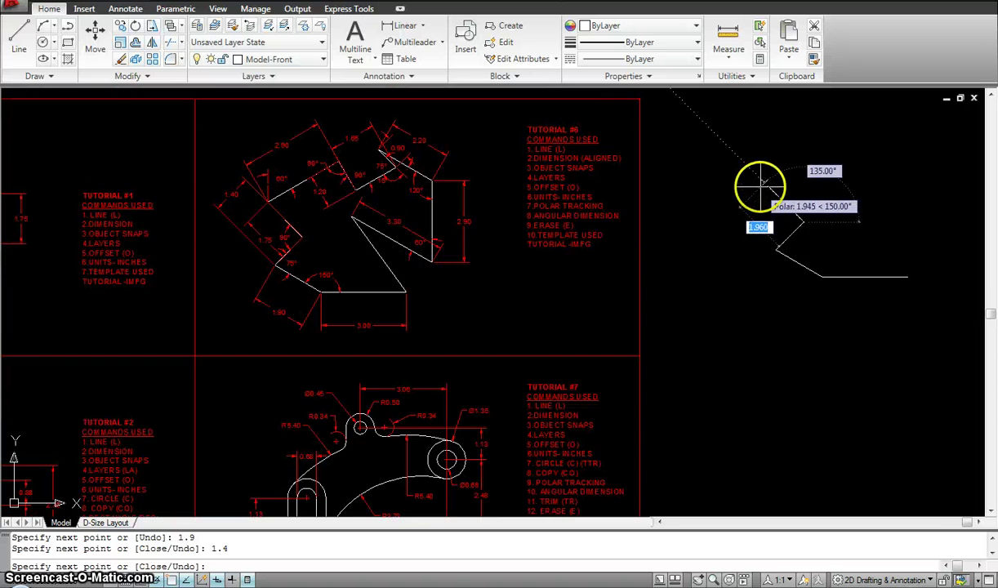
{"action": "scroll", "coordinate": [760, 187], "scroll_direction": "up", "scroll_amount": 2}
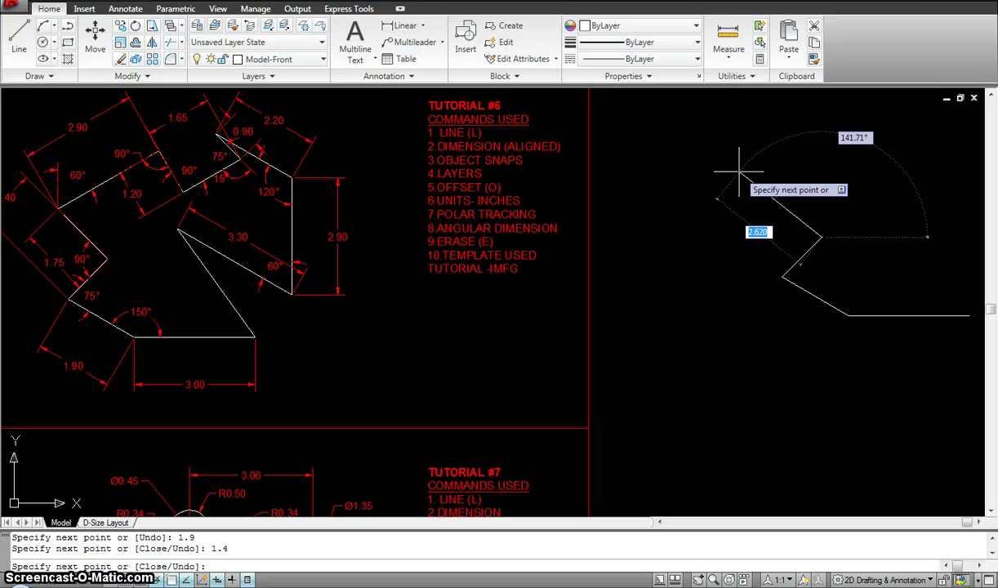
{"action": "left_click", "coordinate": [738, 173]}
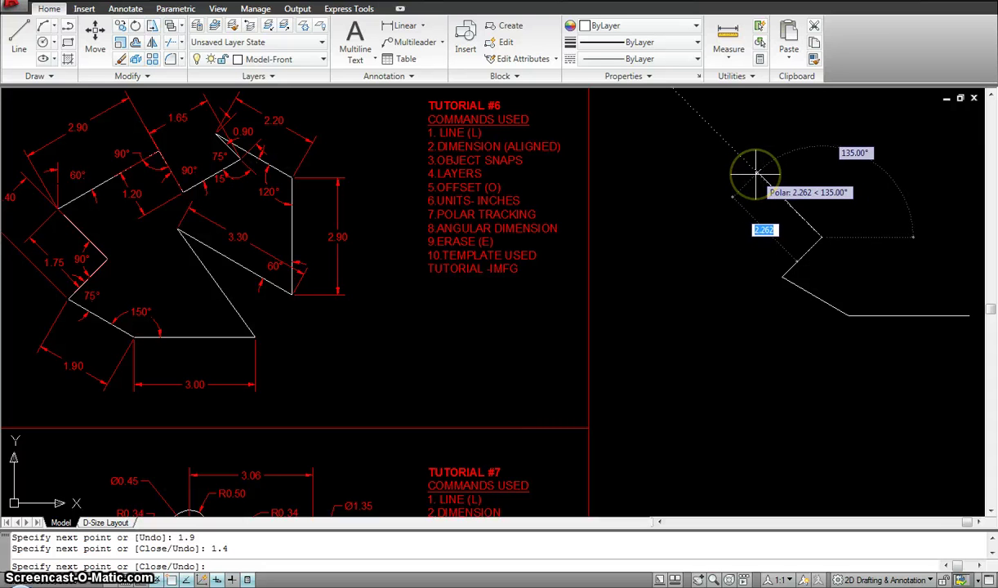
{"action": "type", "text": "1"}
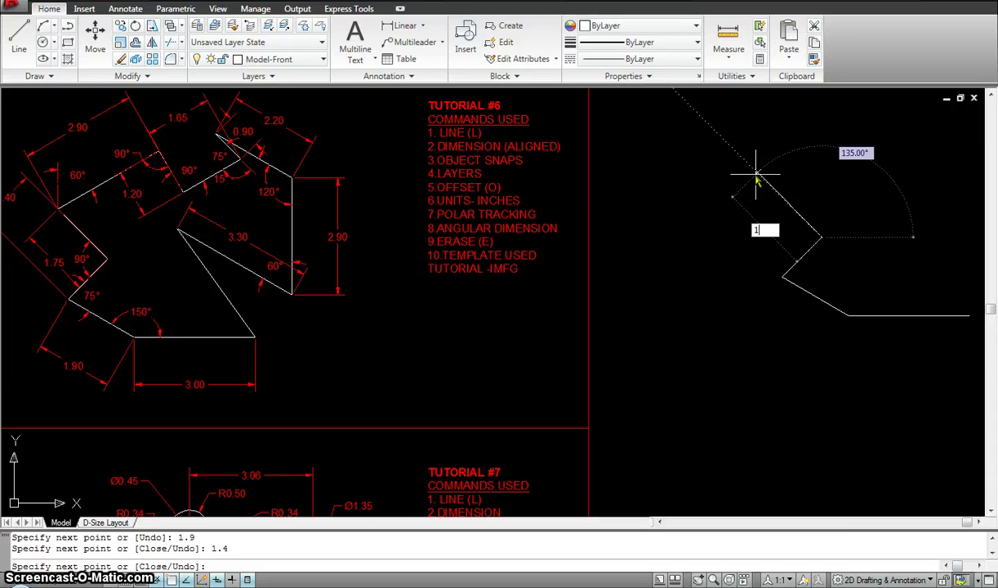
{"action": "type", "text": ".75"}
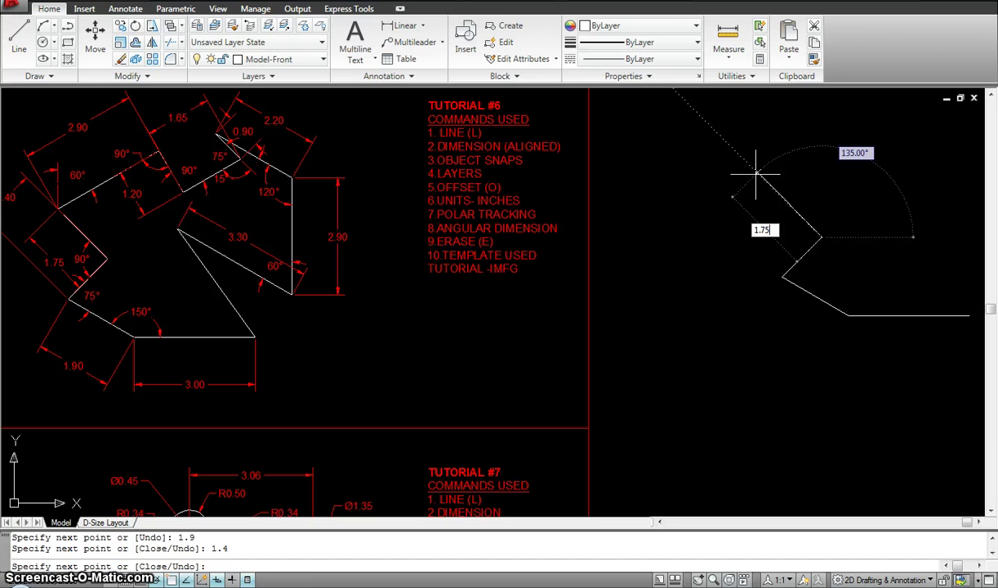
{"action": "key", "text": "Return"}
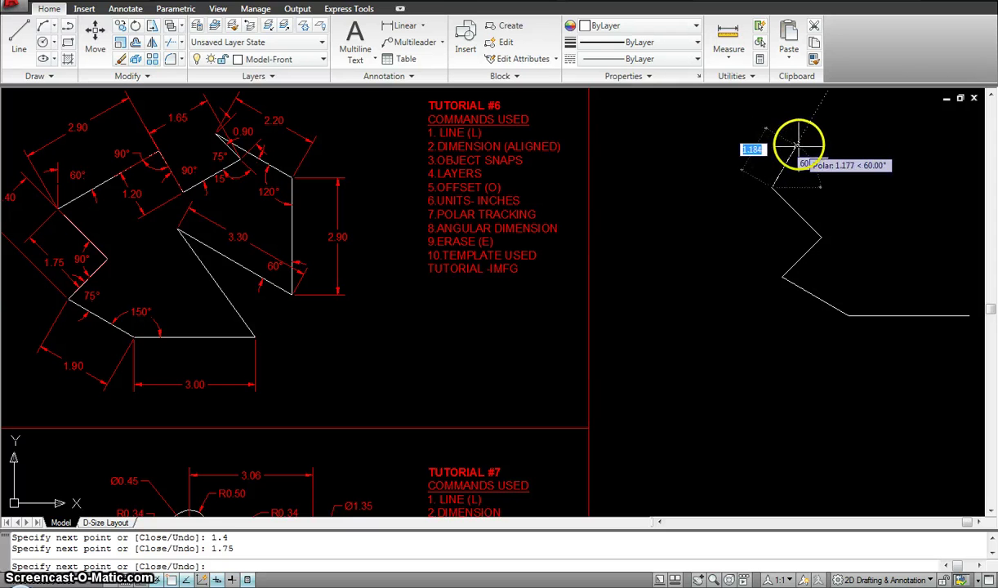
Add the 2.9 edge at 30° and the 1.2 edge at 300°, panning to follow the outline
{"action": "middle_click_drag", "start_coordinate": [797, 138], "coordinate": [811, 178]}
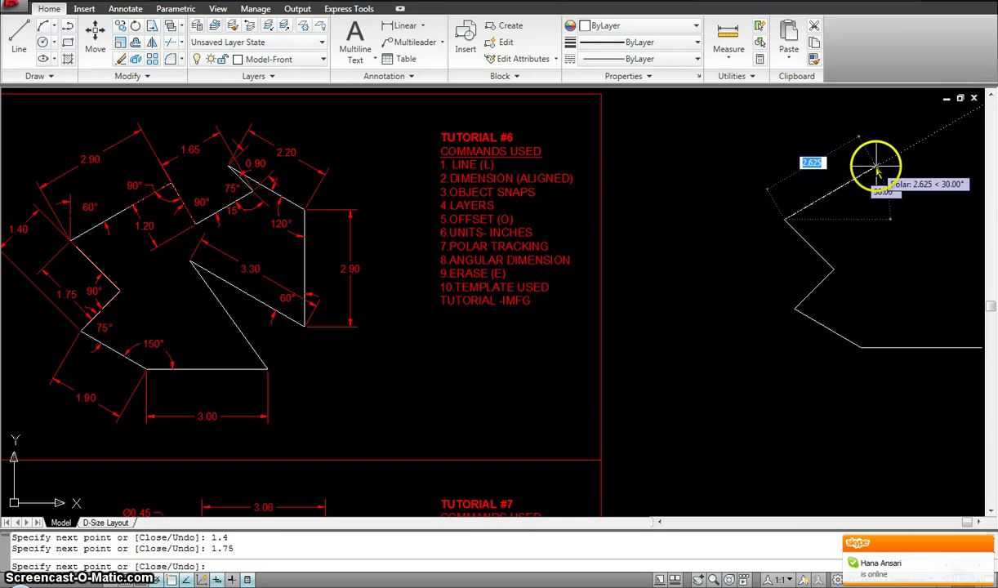
{"action": "type", "text": "2.9"}
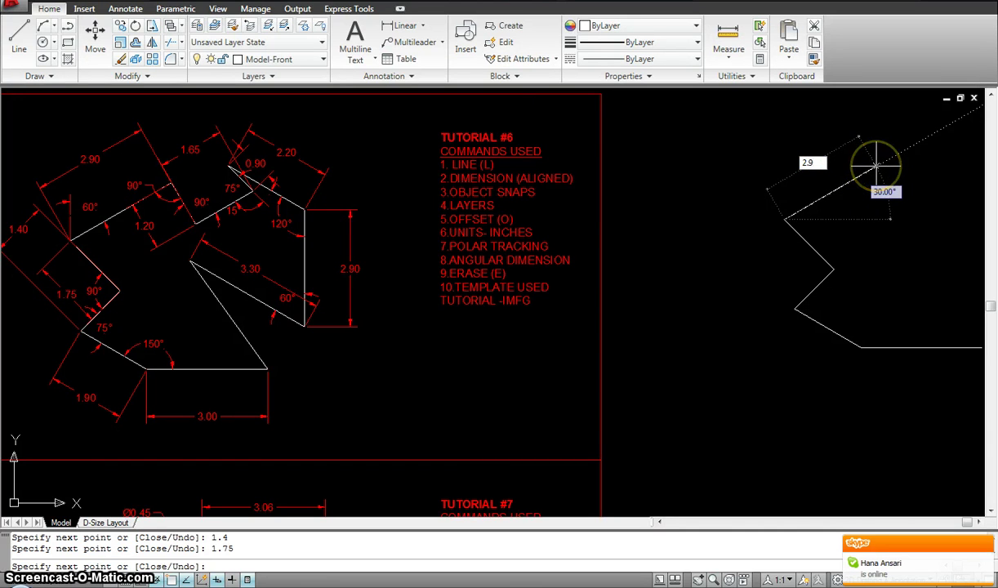
{"action": "key", "text": "Return"}
{"action": "mouse_move", "coordinate": [861, 162]}
{"action": "middle_mouse_down"}
{"action": "mouse_move", "coordinate": [668, 252]}
{"action": "mouse_move", "coordinate": [818, 218]}
{"action": "mouse_move", "coordinate": [798, 168]}
{"action": "middle_mouse_up"}
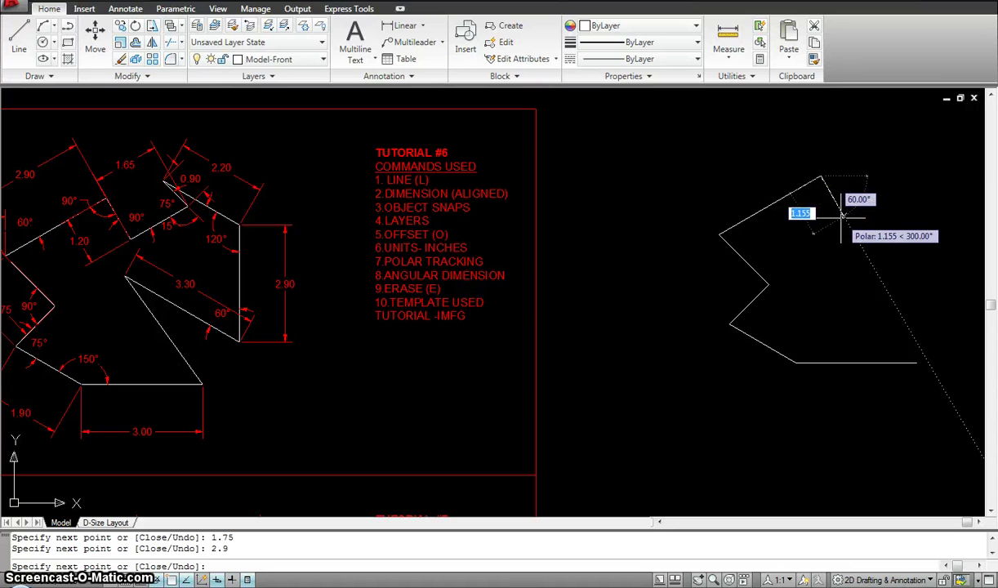
{"action": "left_click", "coordinate": [843, 214]}
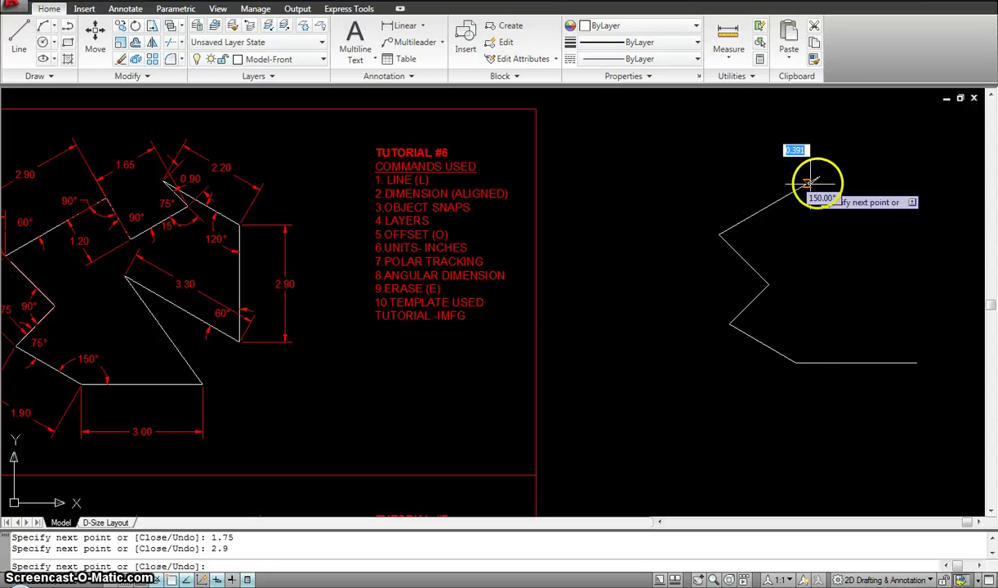
{"action": "left_click", "coordinate": [821, 177]}
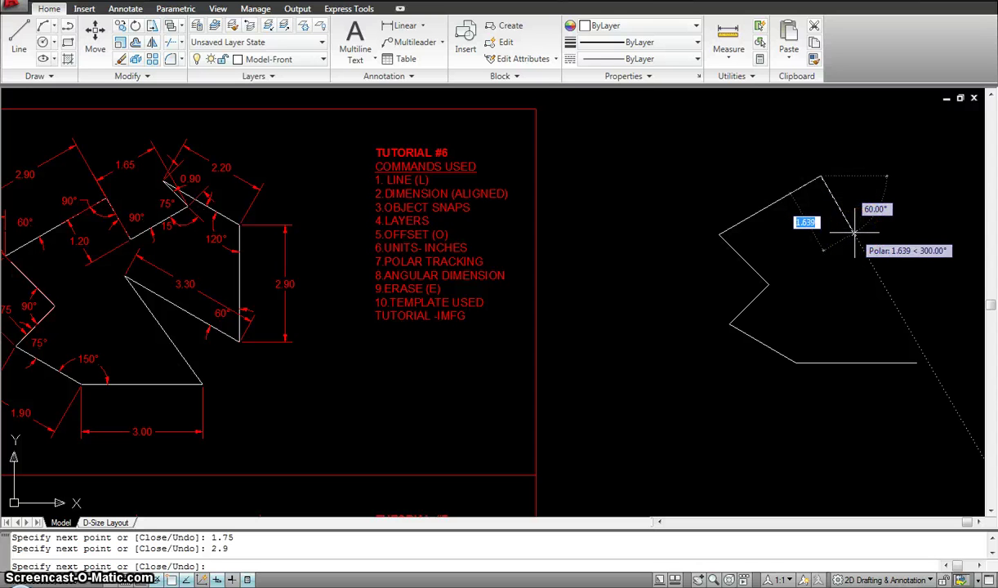
{"action": "type", "text": "1.2"}
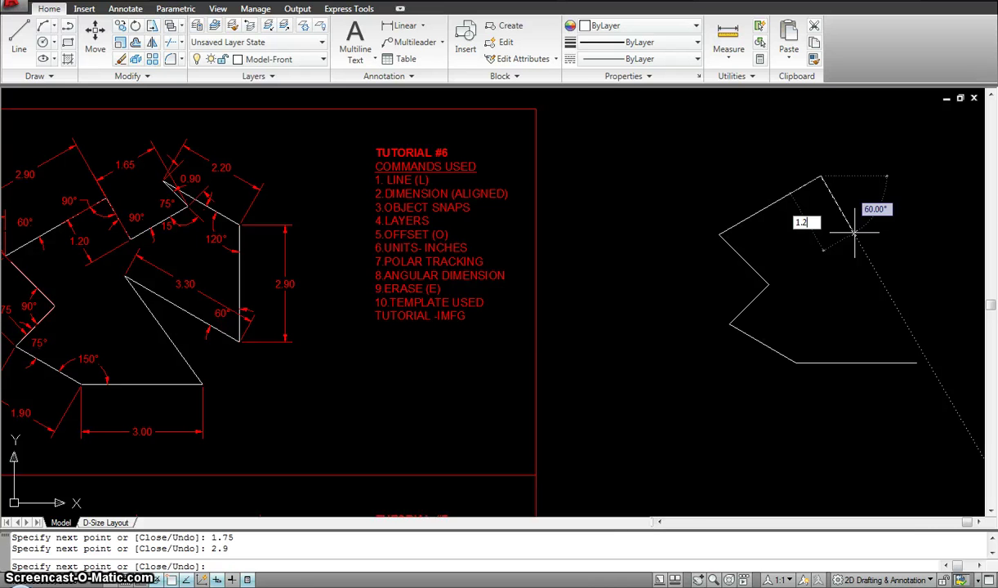
{"action": "key", "text": "Return"}
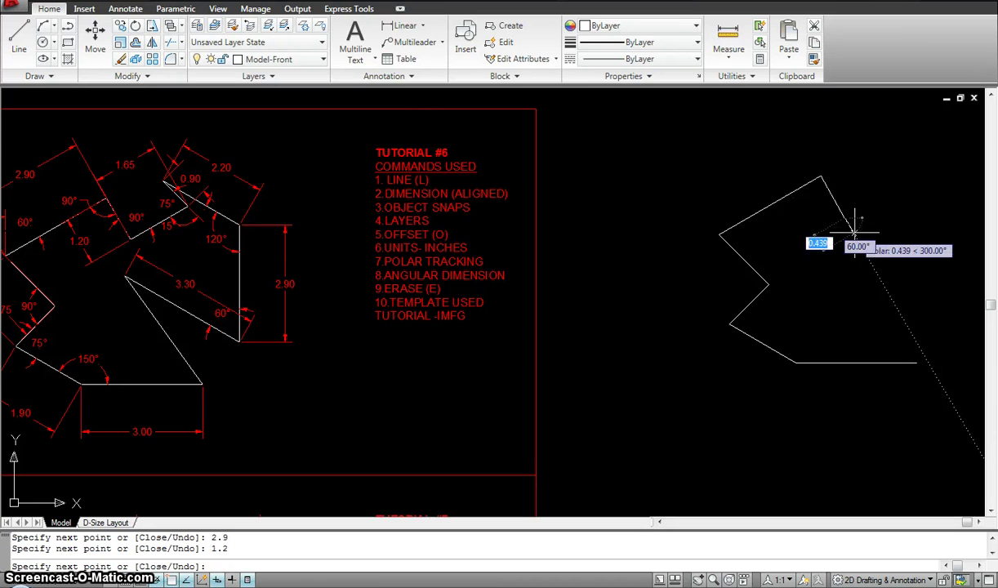
{"action": "mouse_move", "coordinate": [854, 245]}
{"action": "middle_mouse_down"}
{"action": "mouse_move", "coordinate": [791, 283]}
{"action": "mouse_move", "coordinate": [876, 216]}
{"action": "mouse_move", "coordinate": [719, 251]}
{"action": "mouse_move", "coordinate": [729, 260]}
{"action": "mouse_move", "coordinate": [767, 247]}
{"action": "middle_mouse_up"}
{"action": "scroll", "coordinate": [836, 219], "scroll_direction": "down", "scroll_amount": 3}
{"action": "scroll", "coordinate": [723, 253], "scroll_direction": "up", "scroll_amount": 1}
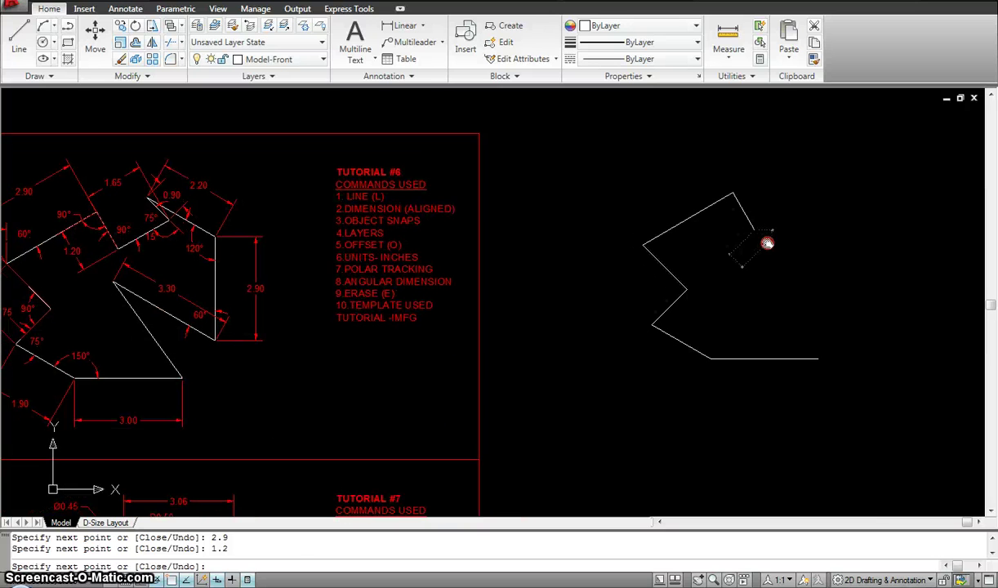
Draw the 1.65-unit edge at 30°, the 0.9-unit edge at 135°, then a short 120° edge
{"action": "left_click", "coordinate": [753, 229]}
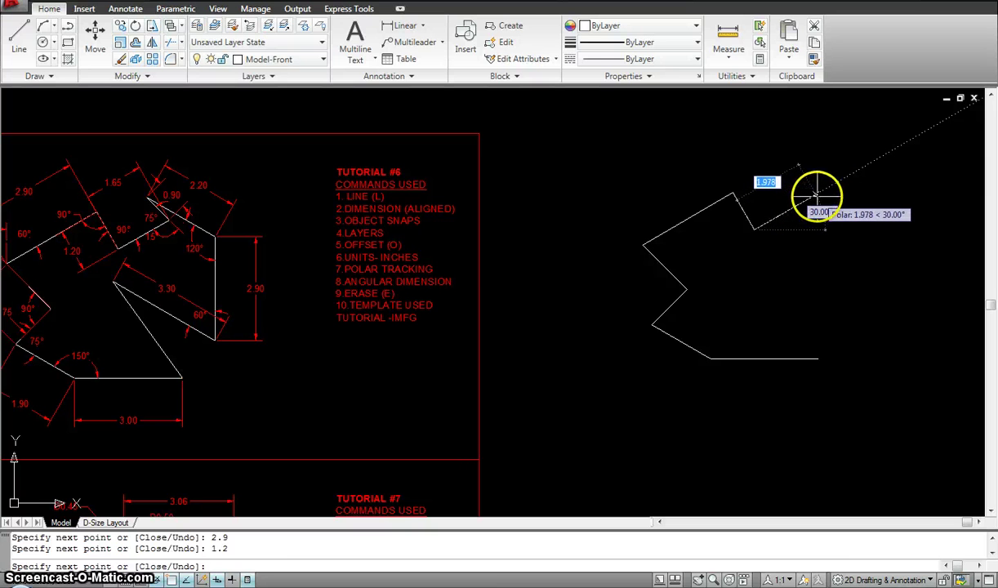
{"action": "type", "text": "1"}
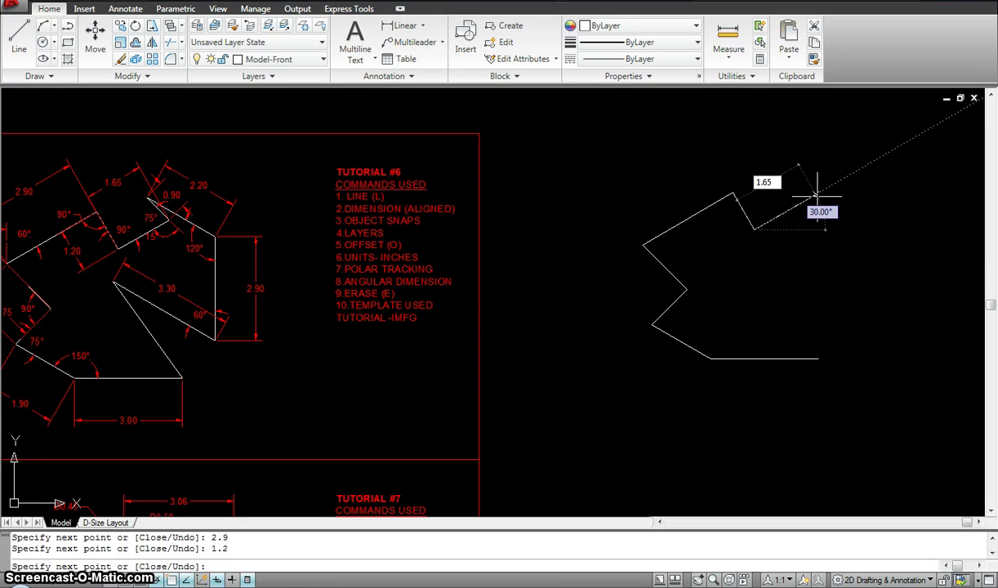
{"action": "type", "text": ".65"}
{"action": "key", "text": "Return"}
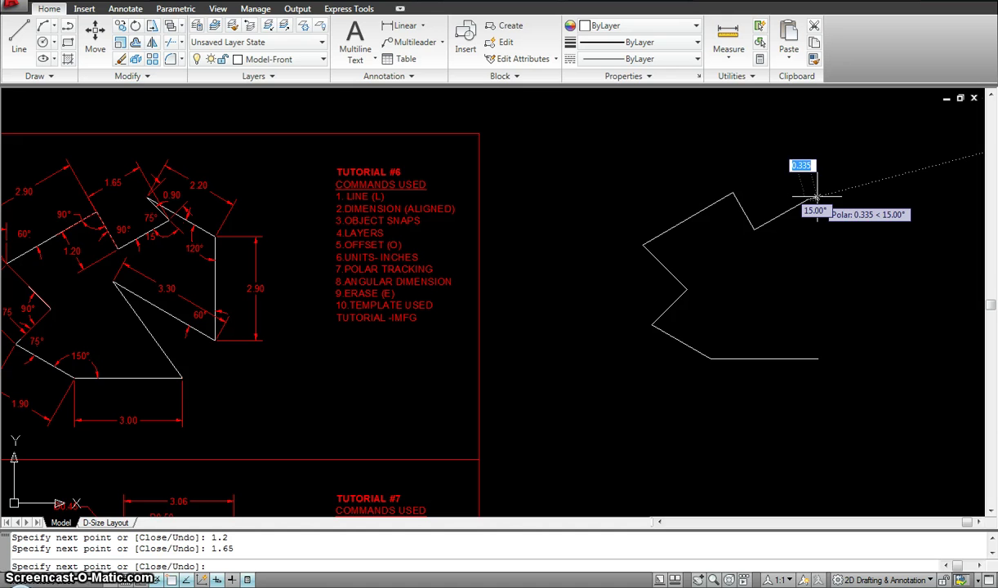
{"action": "left_click", "coordinate": [810, 188]}
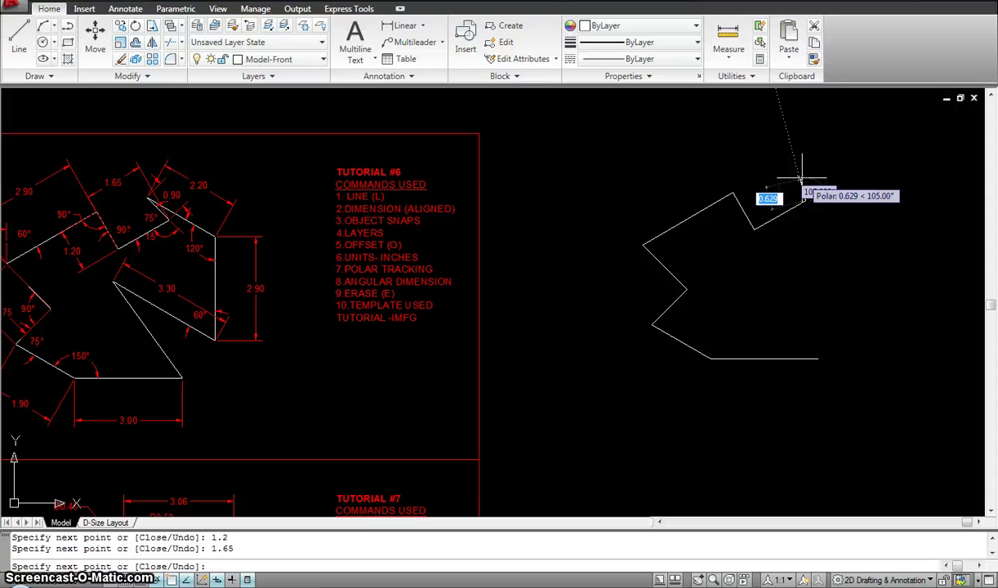
{"action": "left_click", "coordinate": [799, 173]}
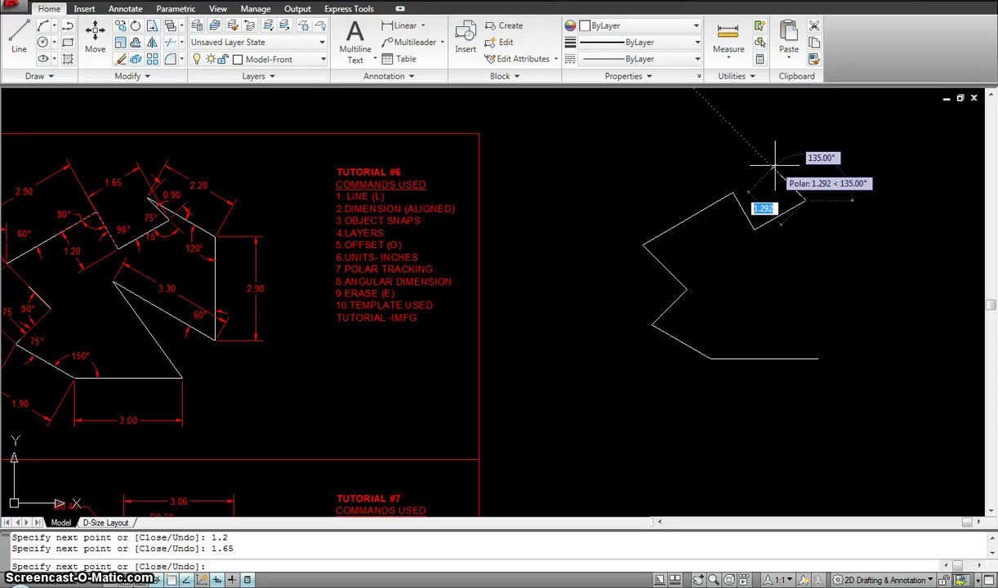
{"action": "type", "text": ".9"}
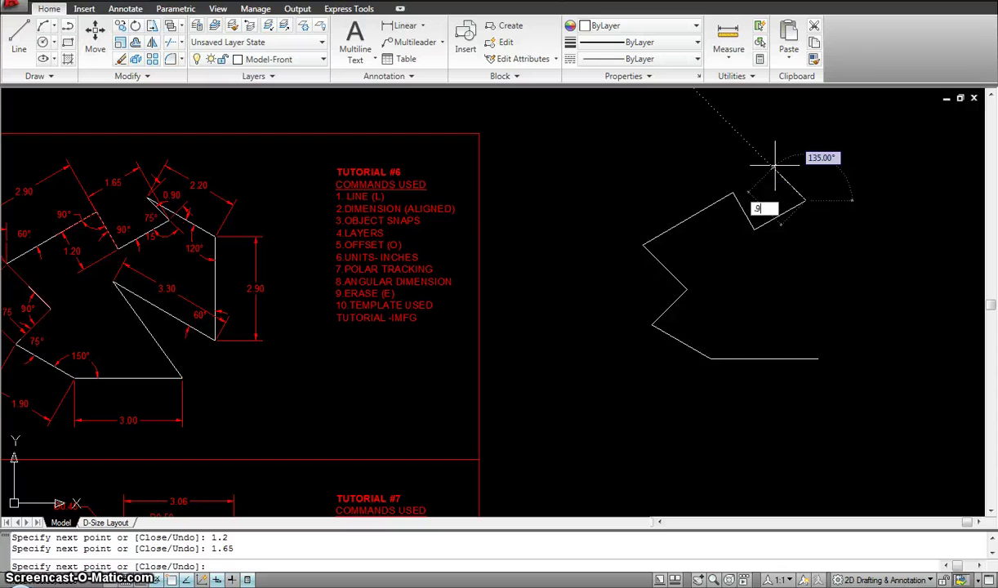
{"action": "key", "text": "Return"}
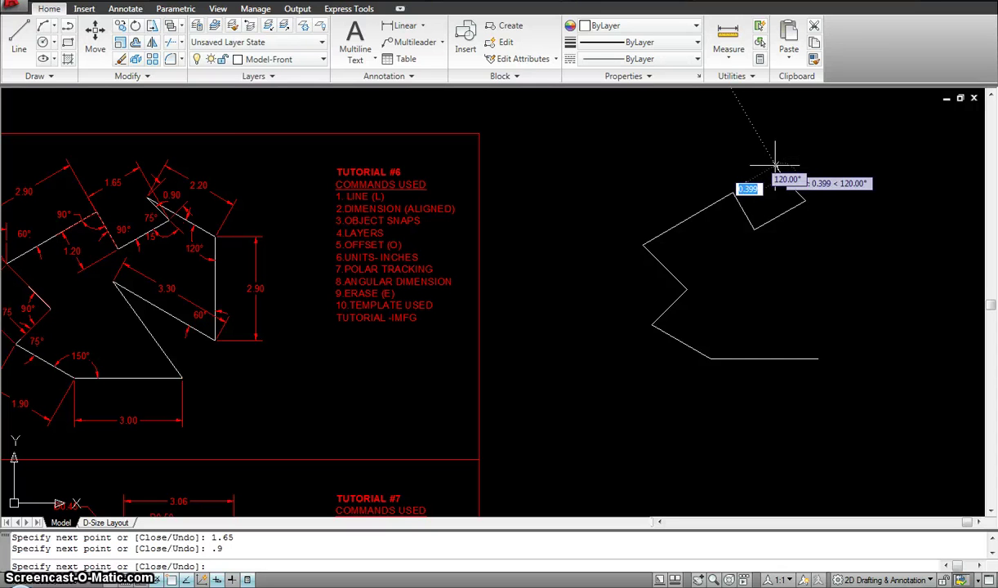
{"action": "left_click", "coordinate": [775, 167]}
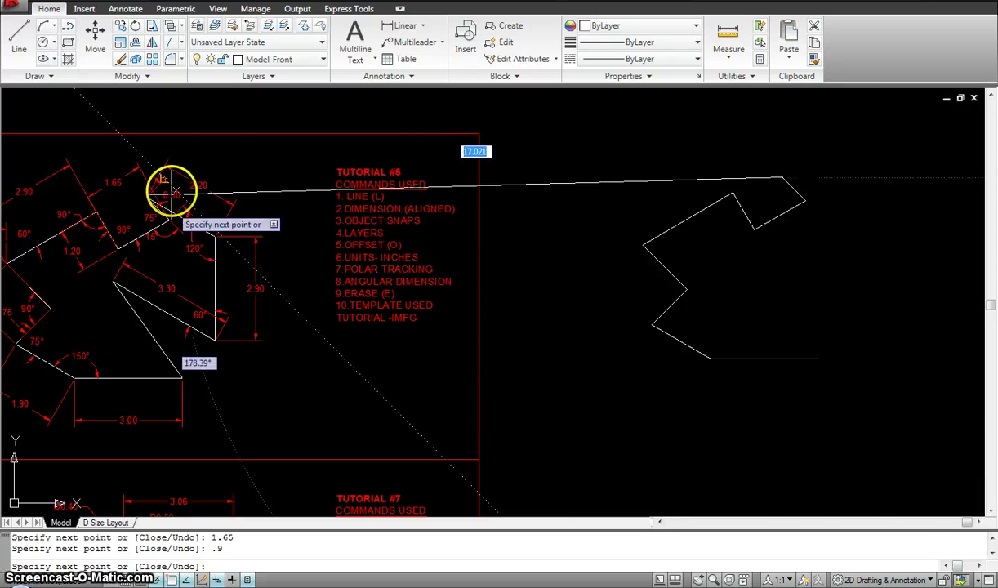
Zoom out and pan so the partial copy sits beside the original Tutorial #6 part
{"action": "scroll", "coordinate": [152, 206], "scroll_direction": "up", "scroll_amount": 5}
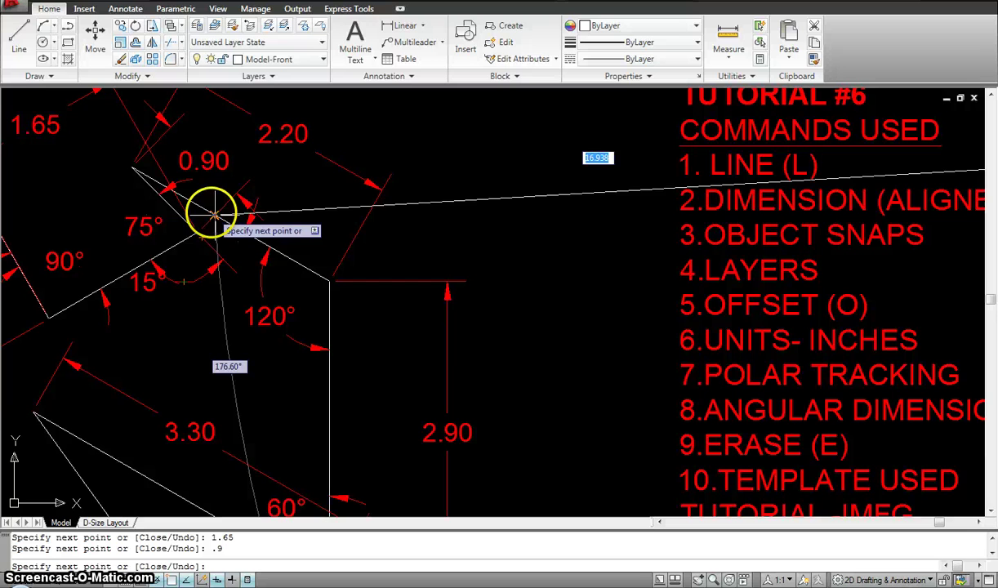
{"action": "scroll", "coordinate": [544, 116], "scroll_direction": "down", "scroll_amount": 5}
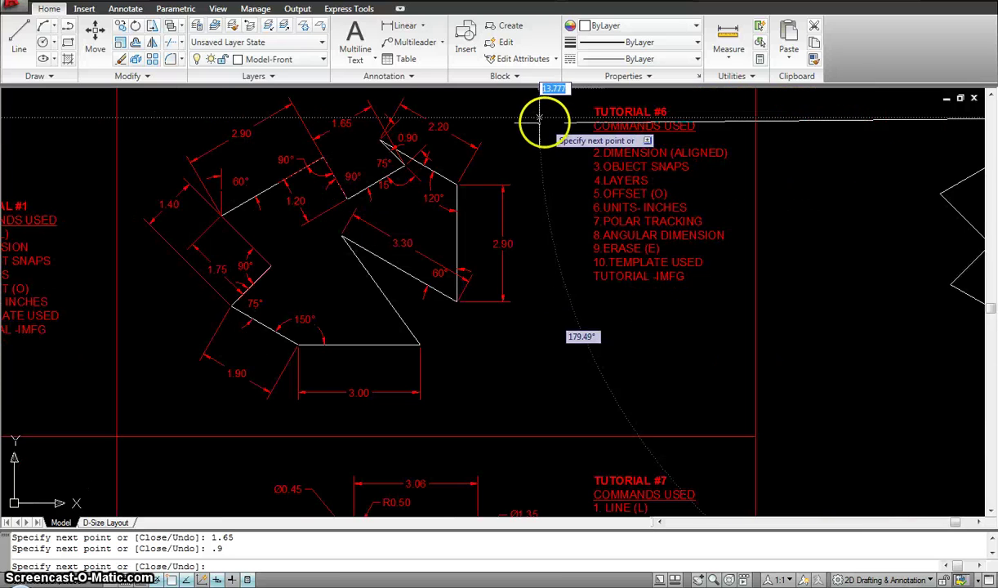
{"action": "middle_click_drag", "start_coordinate": [863, 224], "coordinate": [557, 270]}
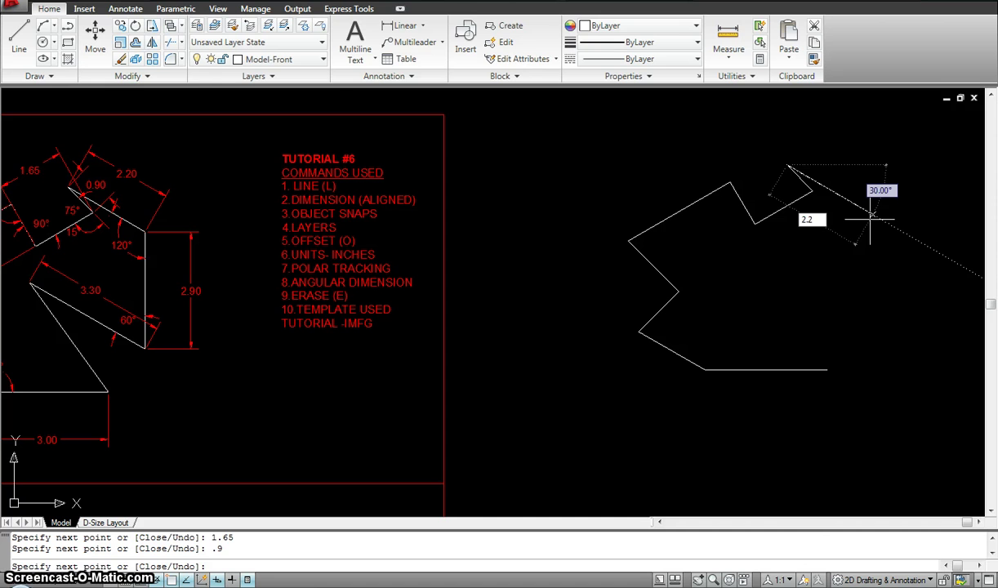
Add the 2.2, 2.9 and 3.3 edges and close the outline at the bottom edge's end
{"action": "key", "text": "Return"}
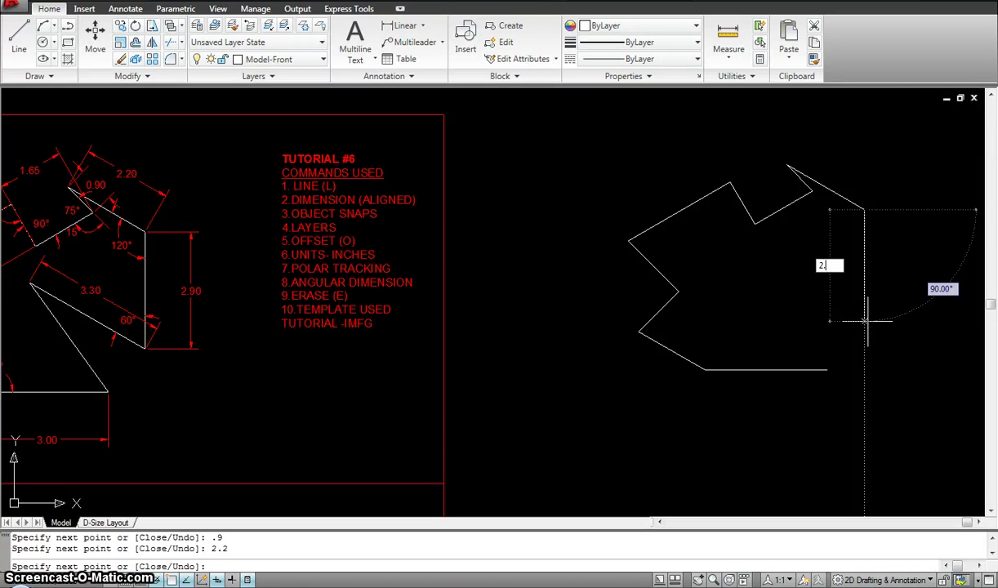
{"action": "key", "text": "Return"}
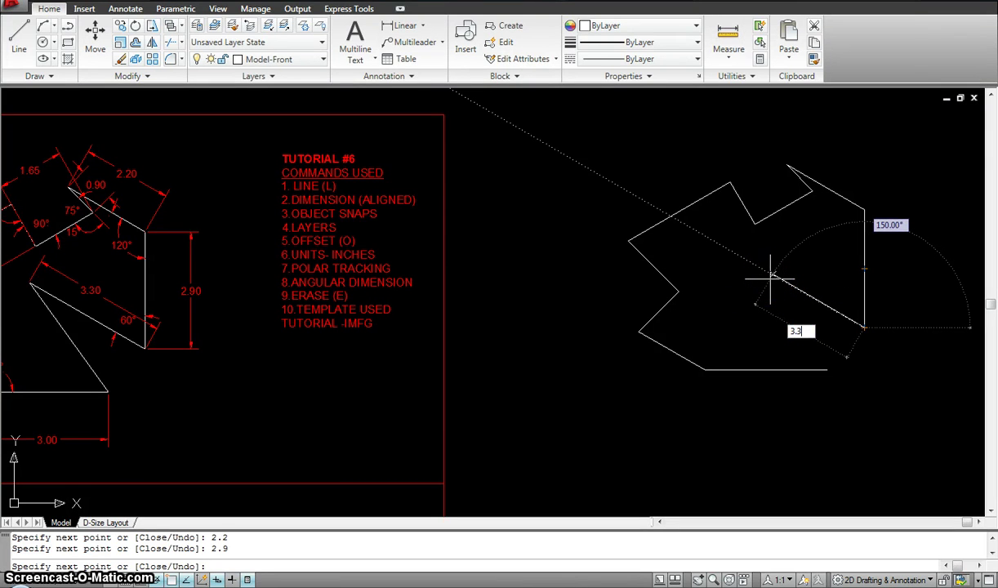
{"action": "key", "text": "Return"}
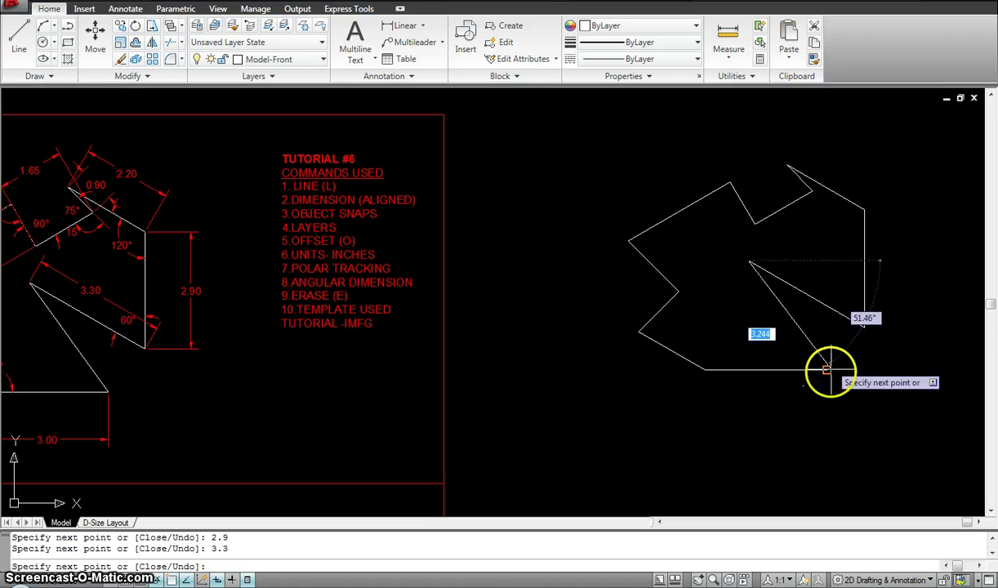
{"action": "left_click", "coordinate": [827, 370]}
{"action": "key", "text": "Escape"}
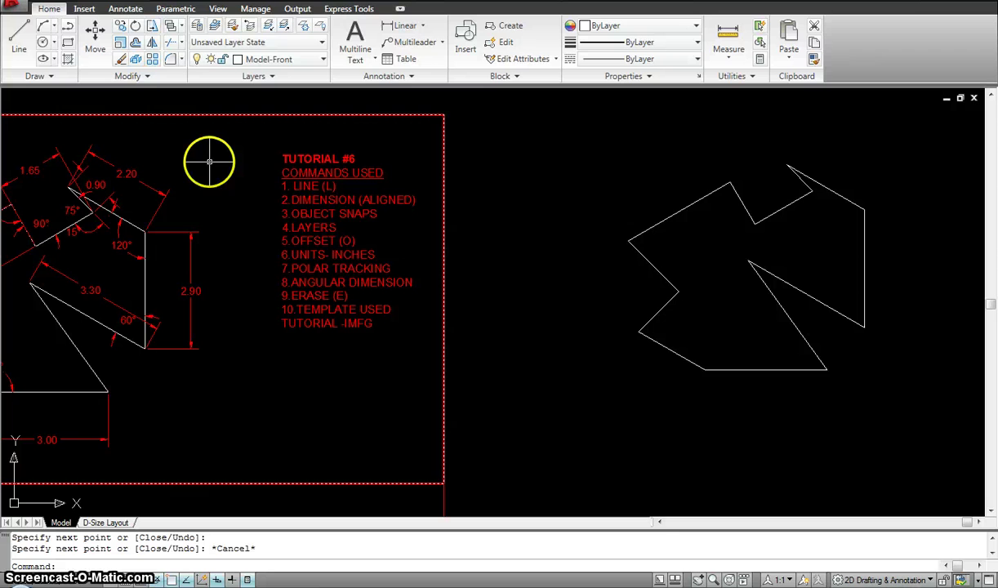
Make Dimensions the current layer and add the 60° angular dimension between the vertical and diagonal edges
{"action": "left_click", "coordinate": [322, 60]}
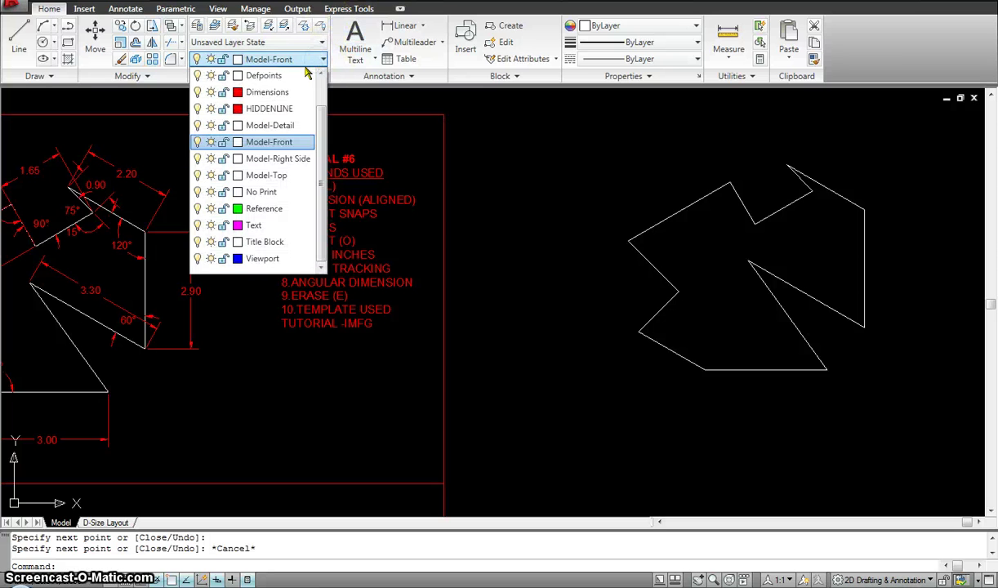
{"action": "left_click", "coordinate": [274, 91]}
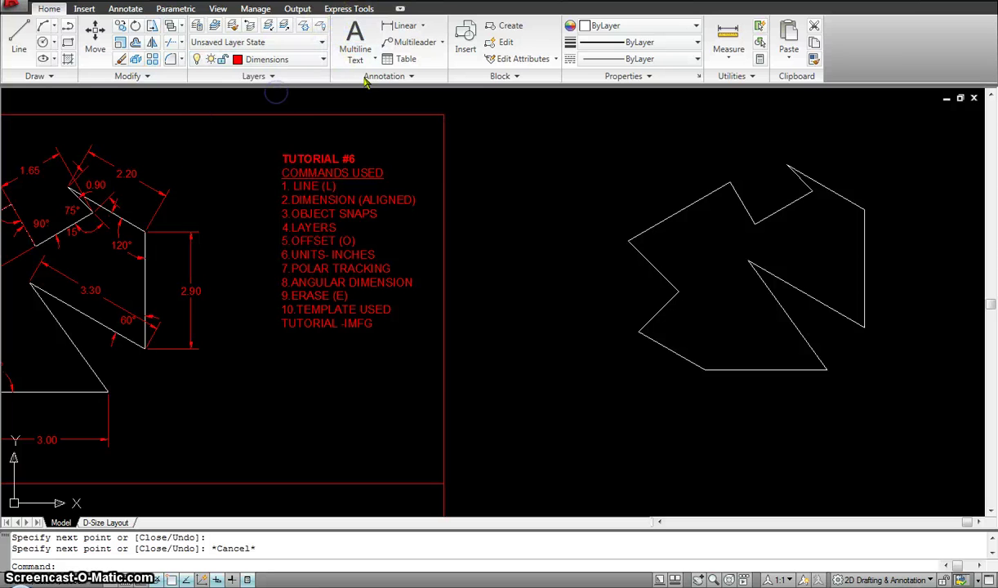
{"action": "left_click", "coordinate": [423, 26]}
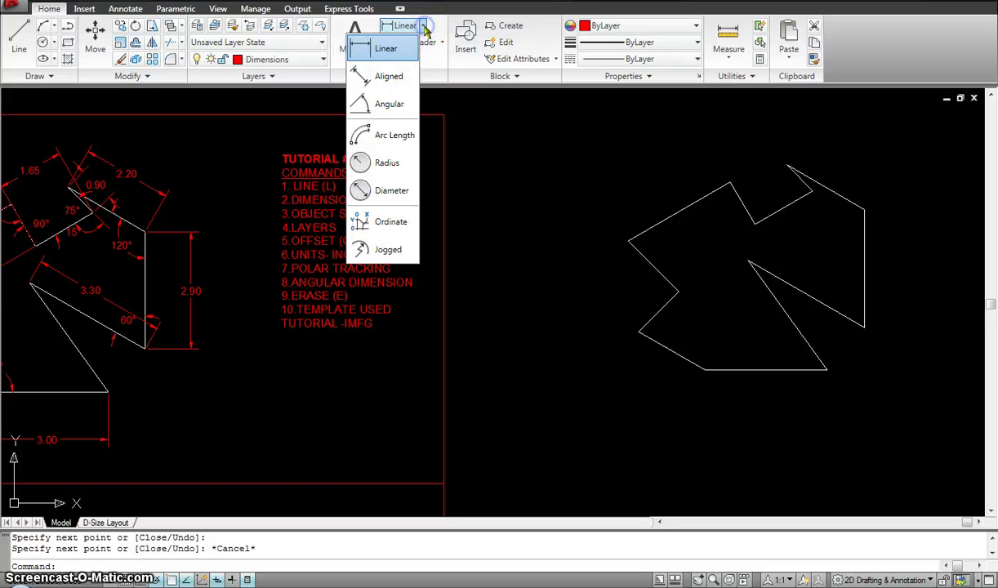
{"action": "left_click", "coordinate": [383, 105]}
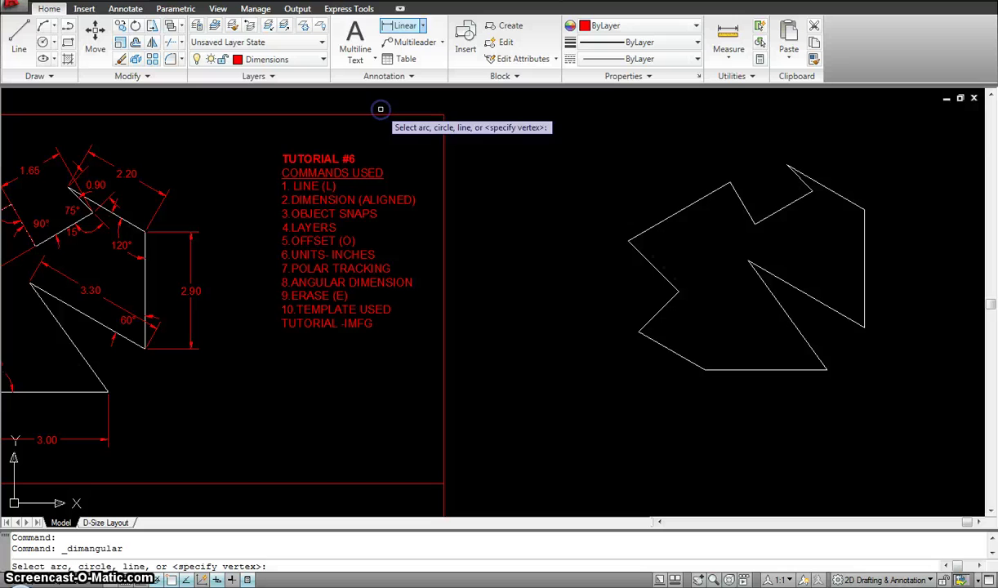
{"action": "left_click", "coordinate": [864, 305]}
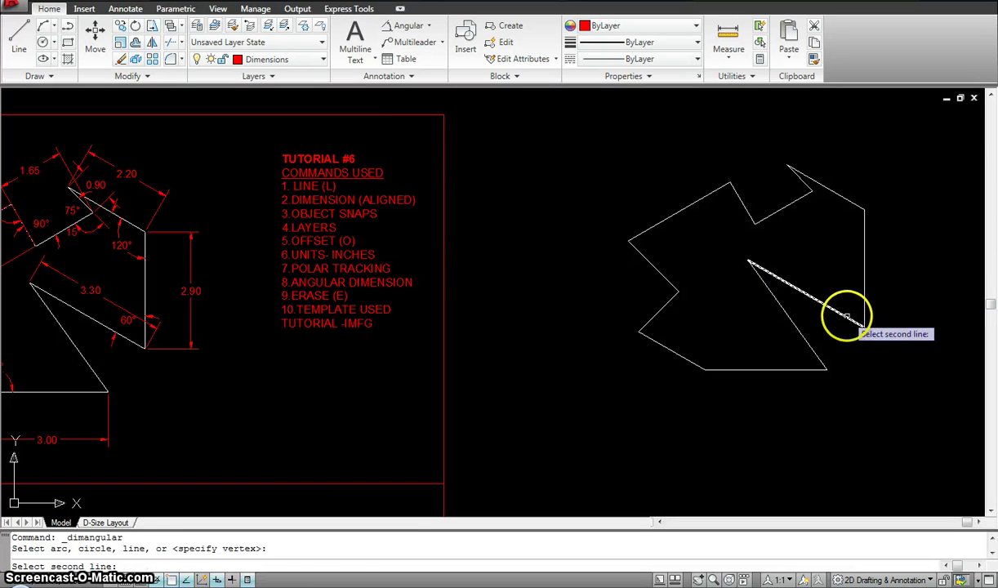
{"action": "left_click", "coordinate": [845, 314]}
{"action": "scroll", "coordinate": [846, 299], "scroll_direction": "up", "scroll_amount": 3}
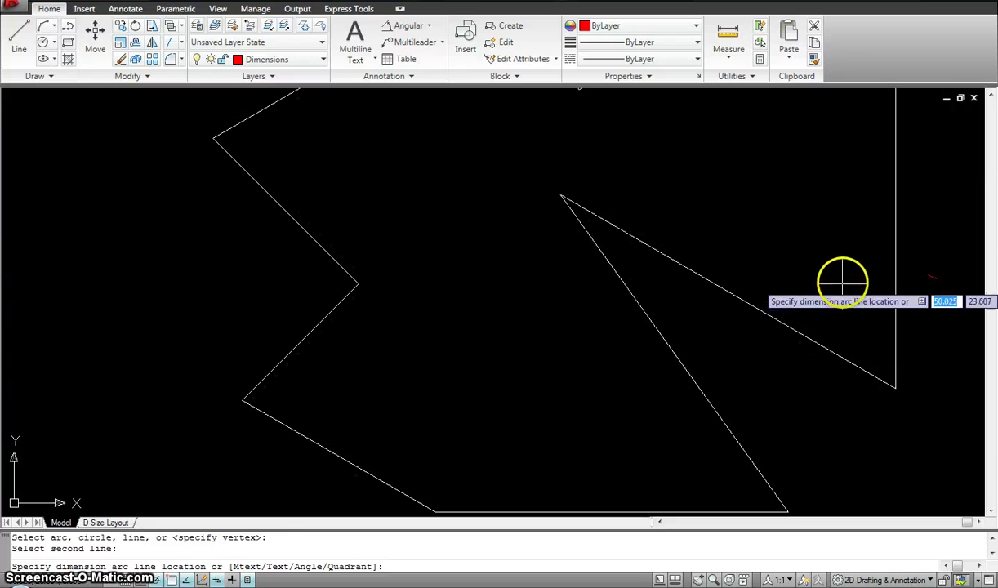
{"action": "left_click", "coordinate": [843, 284]}
Add the 120° and 90° angular dimensions at the next two corners
{"action": "scroll", "coordinate": [809, 332], "scroll_direction": "down", "scroll_amount": 5}
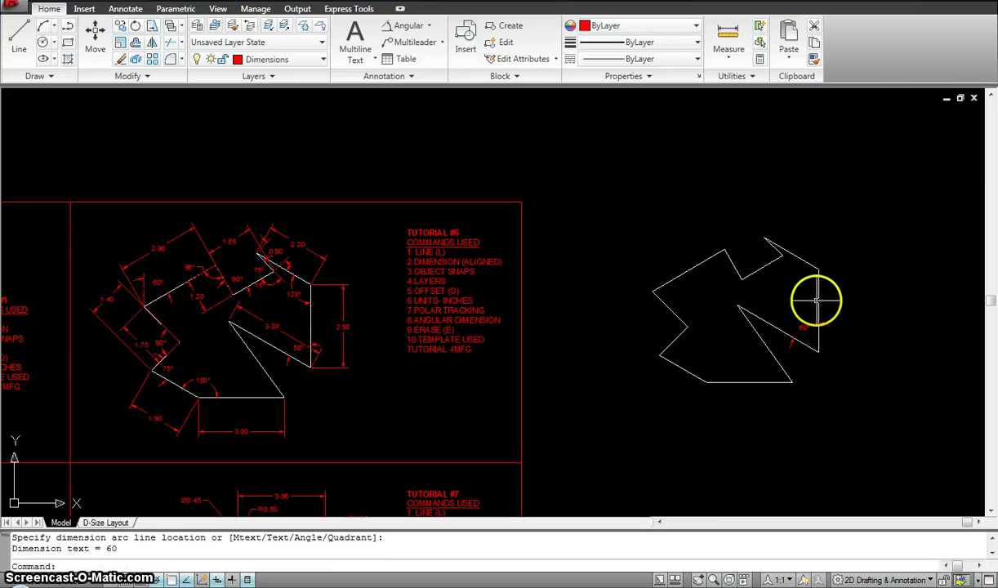
{"action": "scroll", "coordinate": [816, 301], "scroll_direction": "up", "scroll_amount": 2}
{"action": "key", "text": "Return"}
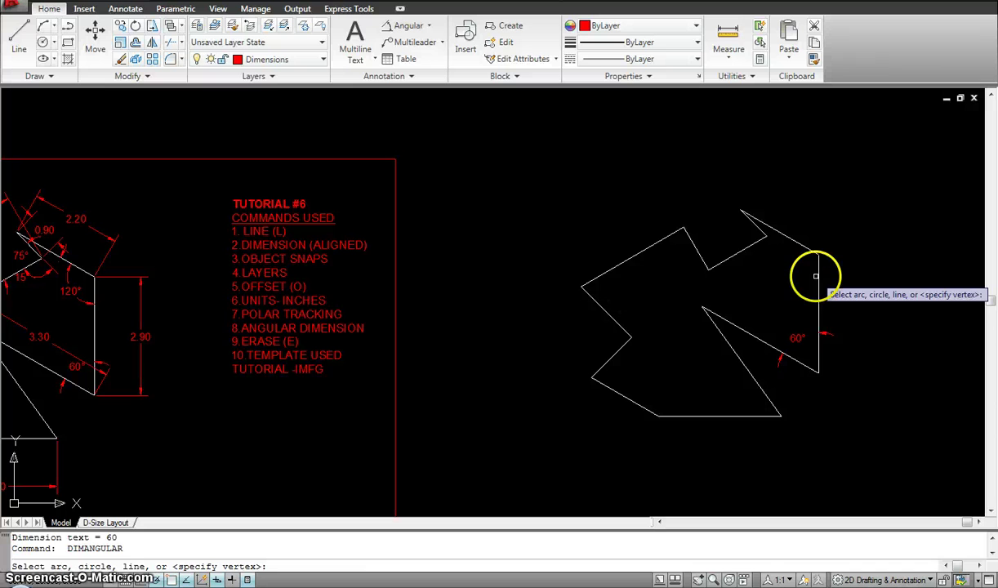
{"action": "left_click", "coordinate": [819, 275]}
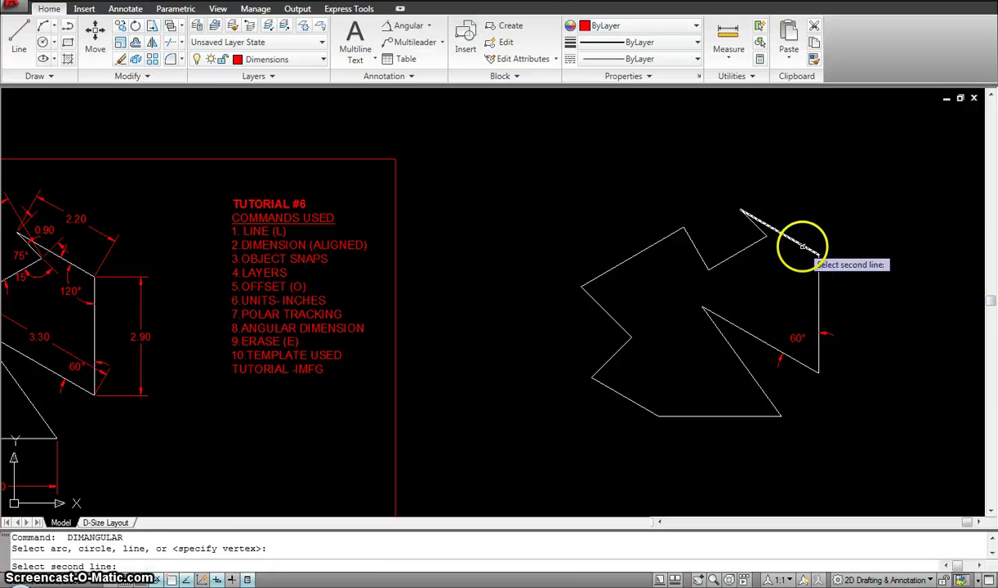
{"action": "left_click", "coordinate": [797, 244]}
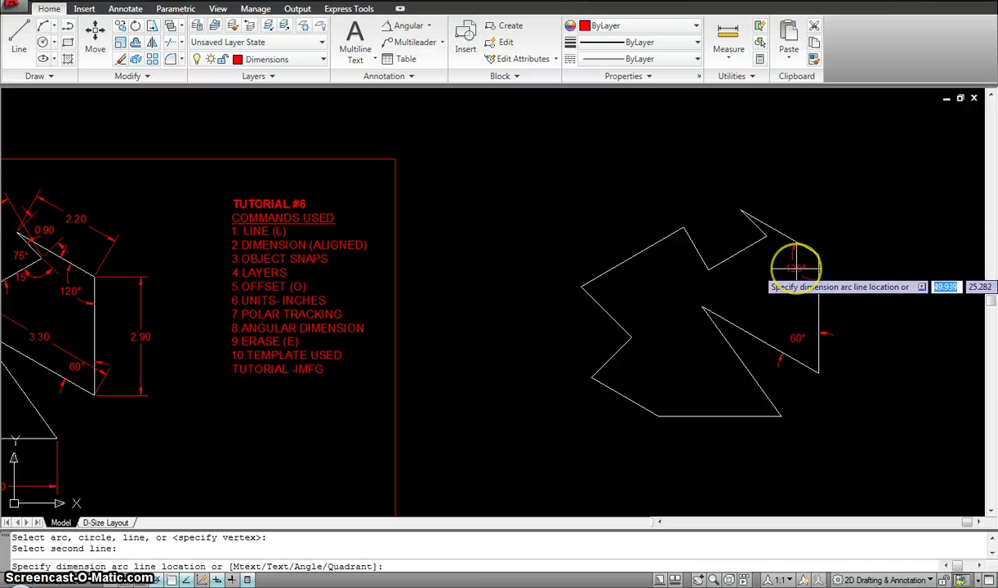
{"action": "left_click", "coordinate": [797, 267]}
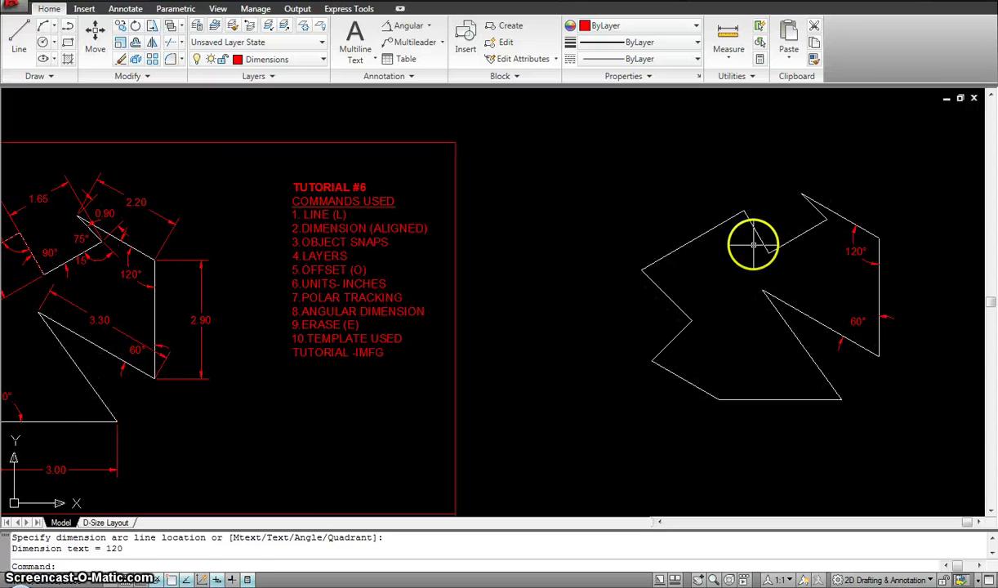
{"action": "key", "text": "Return"}
{"action": "left_click", "coordinate": [750, 224]}
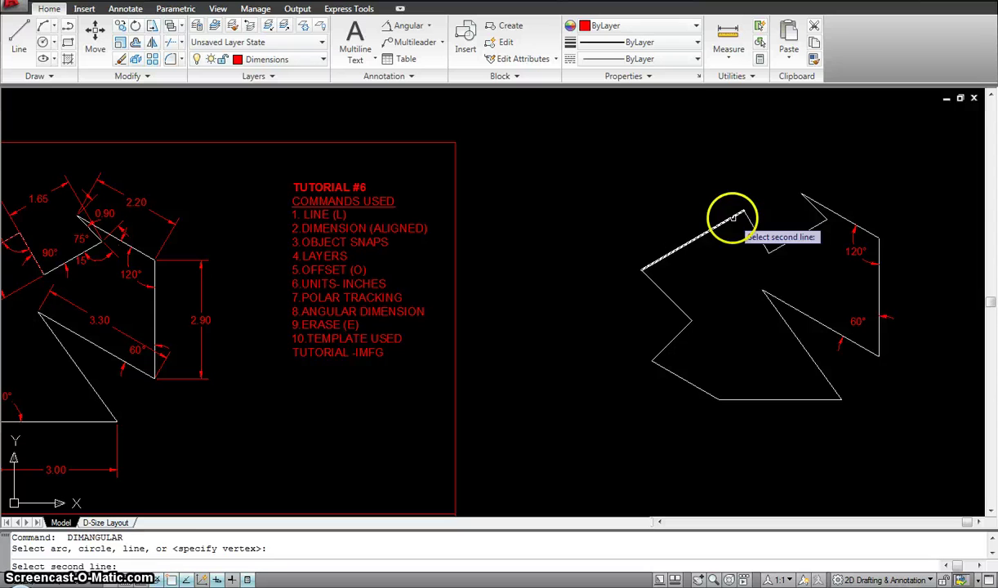
{"action": "left_click", "coordinate": [736, 216]}
{"action": "left_click", "coordinate": [739, 238]}
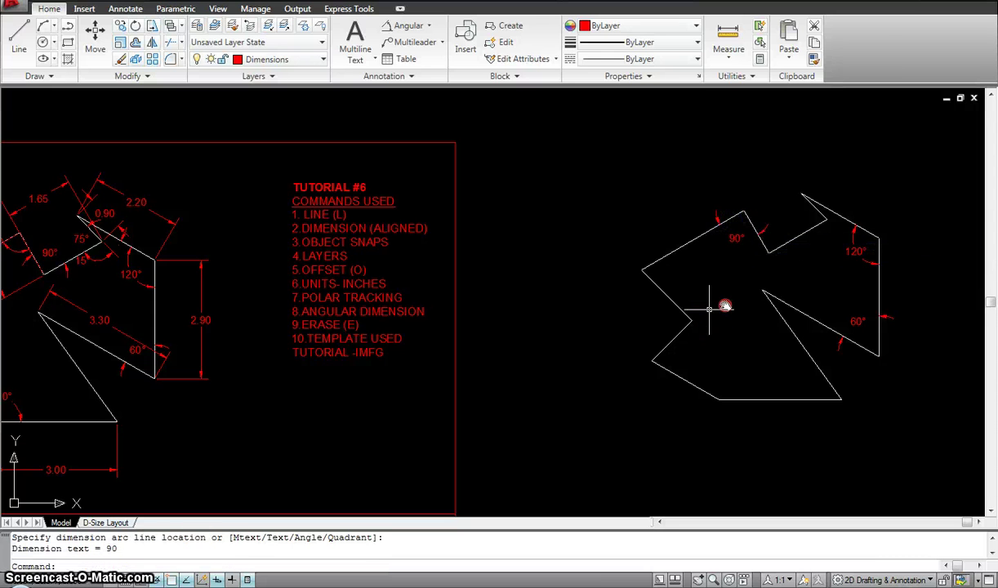
{"action": "mouse_move", "coordinate": [725, 306]}
{"action": "middle_mouse_down"}
{"action": "mouse_move", "coordinate": [781, 281]}
{"action": "mouse_move", "coordinate": [769, 283]}
{"action": "mouse_move", "coordinate": [781, 270]}
{"action": "middle_mouse_up"}
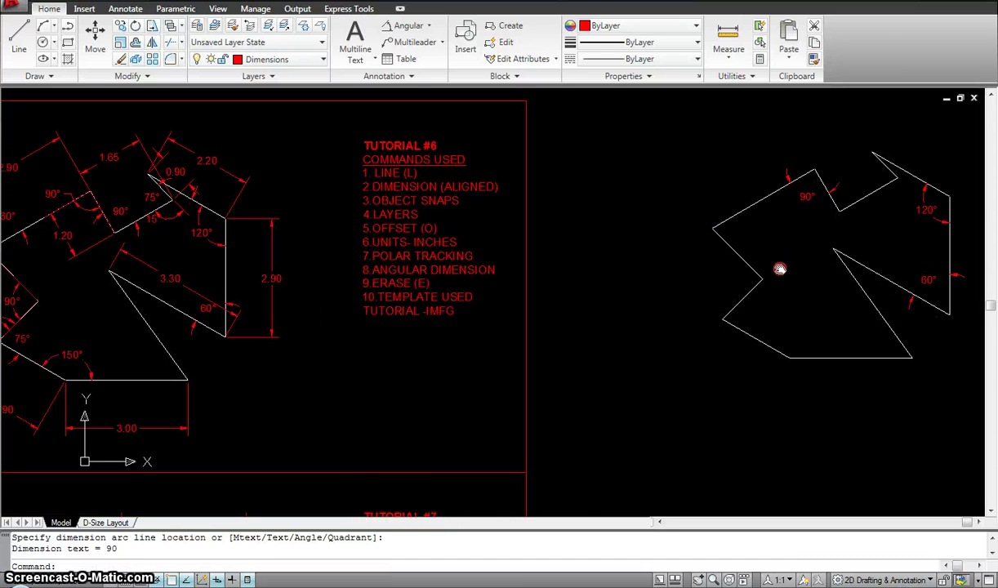
{"action": "scroll", "coordinate": [782, 271], "scroll_direction": "down", "scroll_amount": 2}
Start moving the polygon copy and its 15 objects, then cancel so it stays in place
{"action": "type", "text": "m"}
{"action": "key", "text": "Return"}
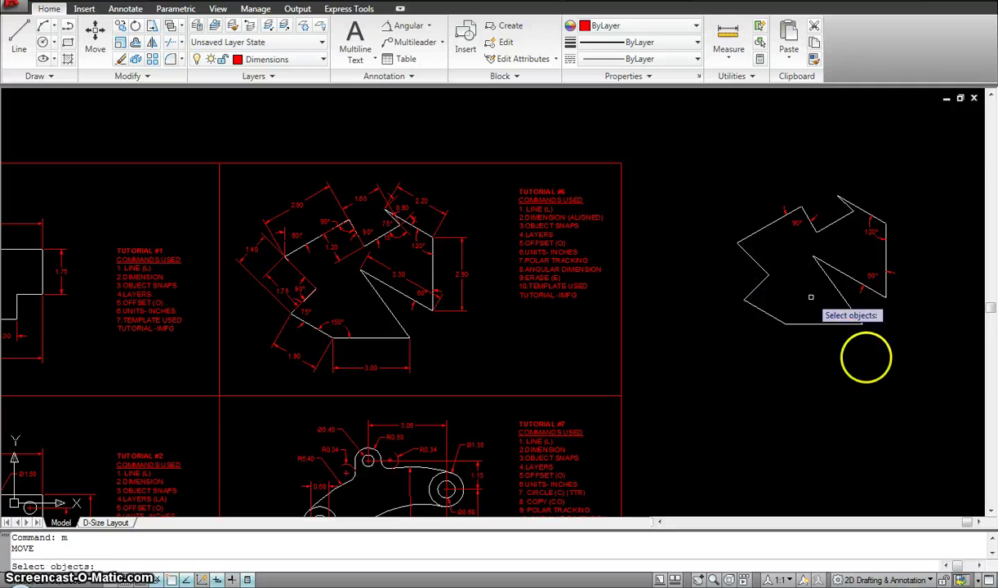
{"action": "left_click", "coordinate": [914, 371]}
{"action": "left_click", "coordinate": [724, 164]}
{"action": "key", "text": "Return"}
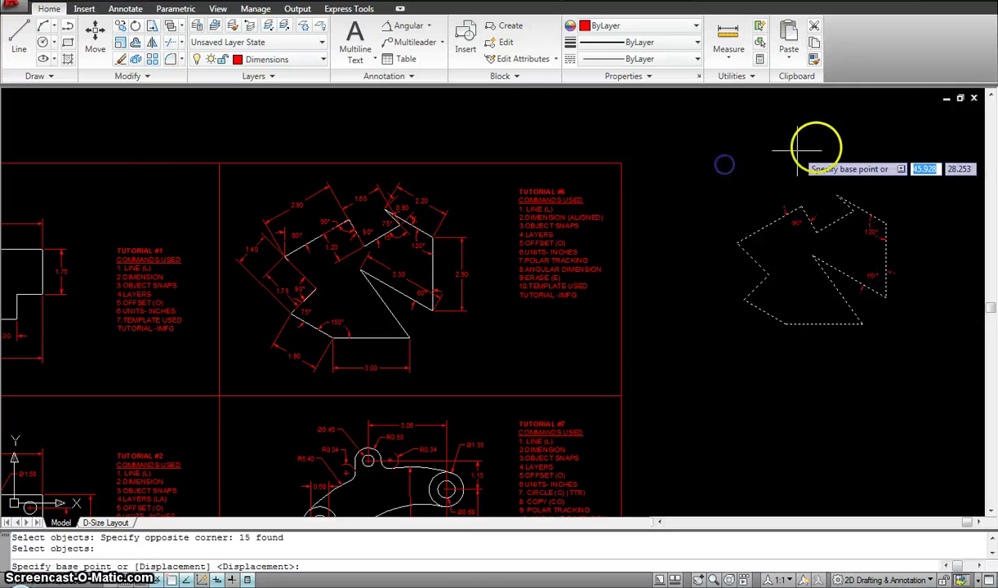
{"action": "left_click", "coordinate": [884, 142]}
{"action": "key", "text": "Escape"}
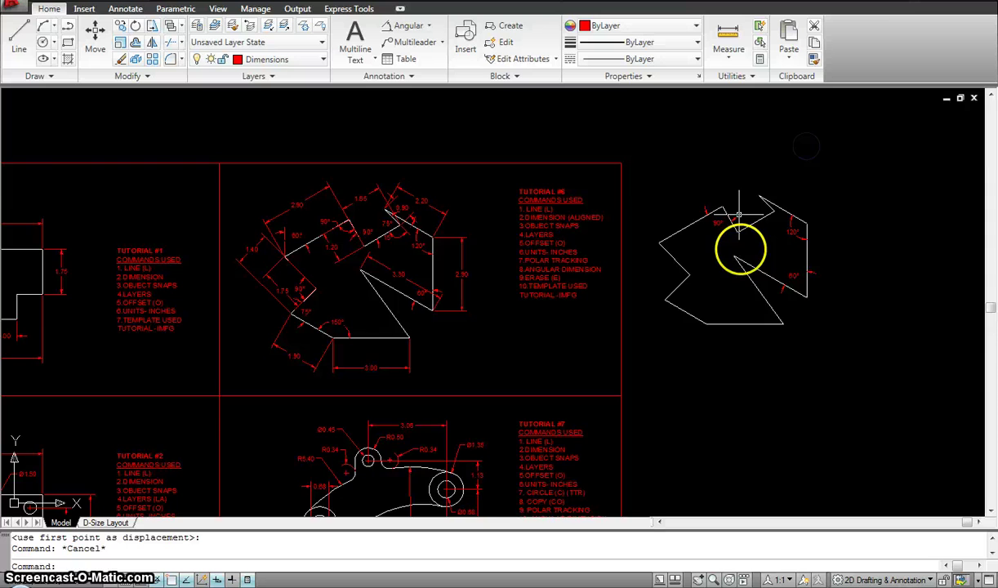
{"action": "scroll", "coordinate": [738, 249], "scroll_direction": "up", "scroll_amount": 3}
{"action": "scroll", "coordinate": [718, 254], "scroll_direction": "down", "scroll_amount": 4}
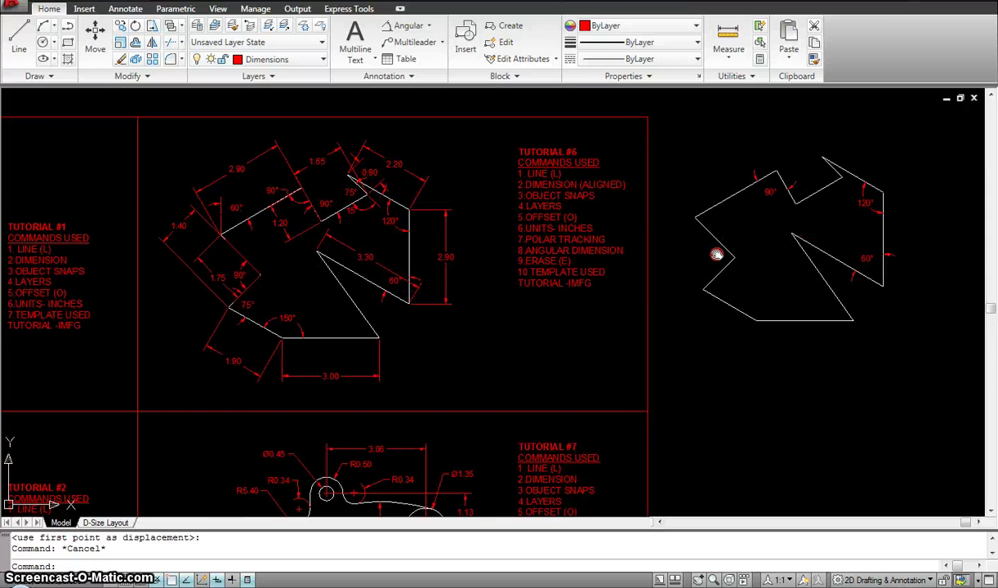
{"action": "scroll", "coordinate": [716, 254], "scroll_direction": "up", "scroll_amount": 1}
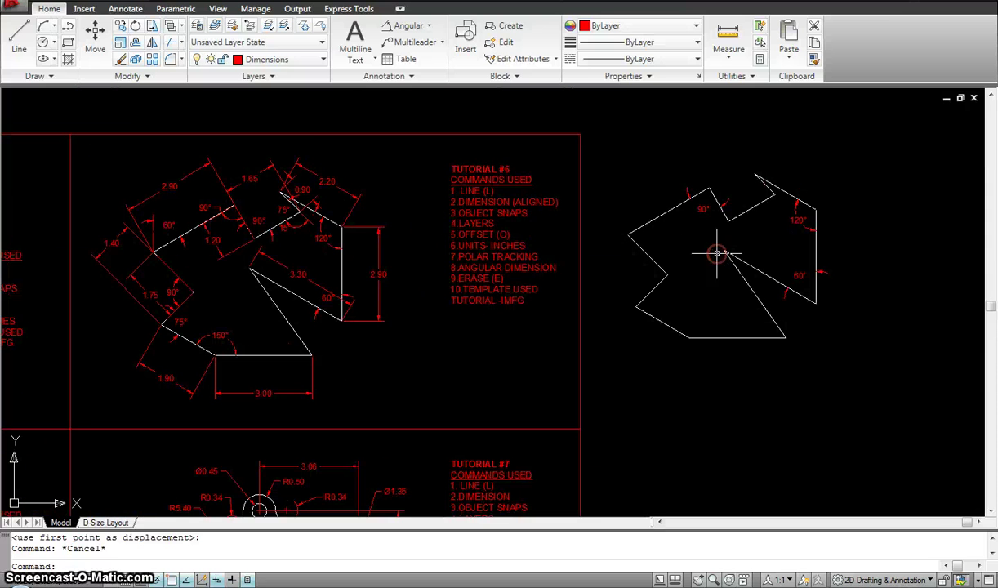
Add the 90° and 75° angular dimensions at the copy's left corners
{"action": "left_click", "coordinate": [398, 27]}
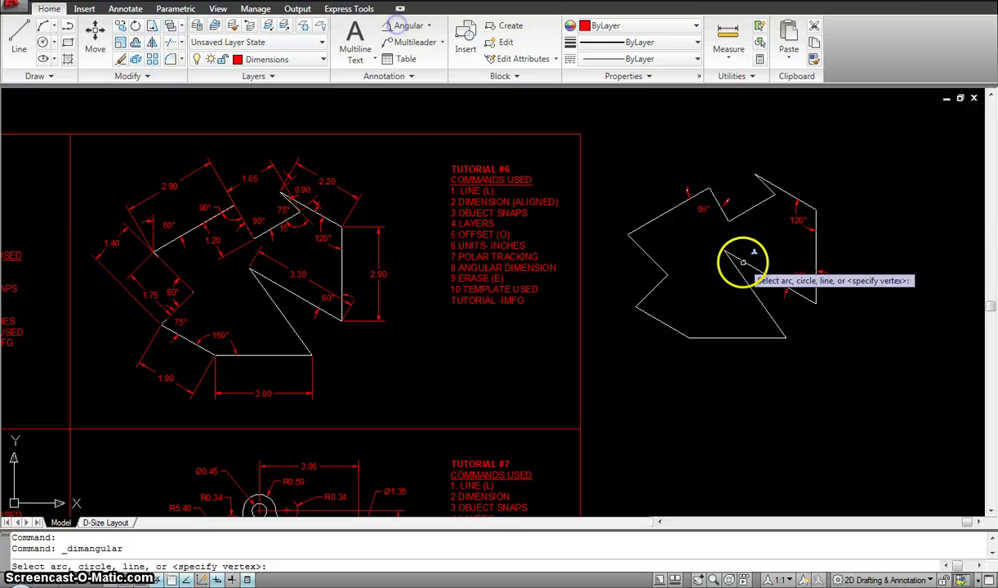
{"action": "left_click", "coordinate": [661, 281]}
{"action": "left_click", "coordinate": [656, 267]}
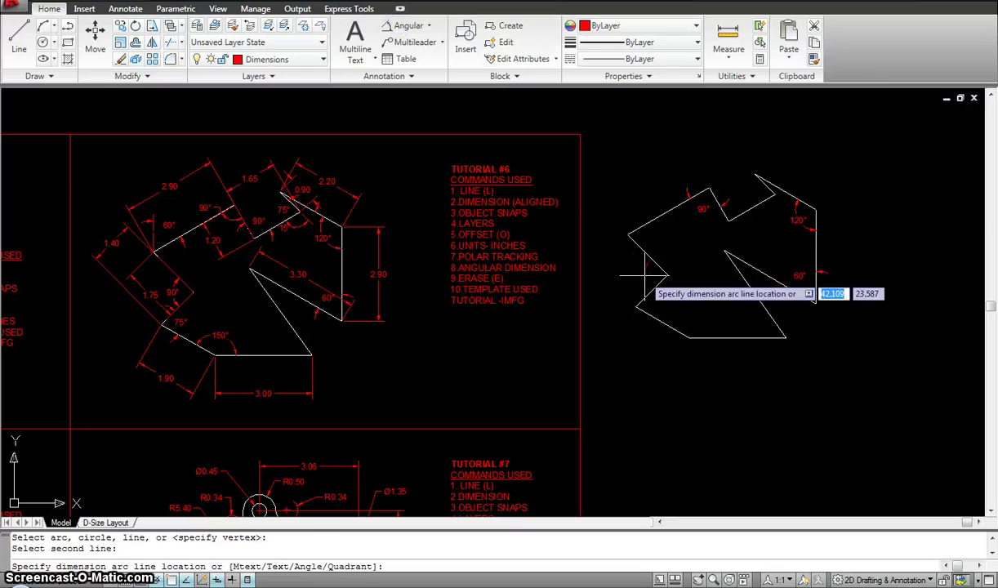
{"action": "left_click", "coordinate": [647, 279]}
{"action": "key", "text": "Return"}
{"action": "left_click", "coordinate": [669, 323]}
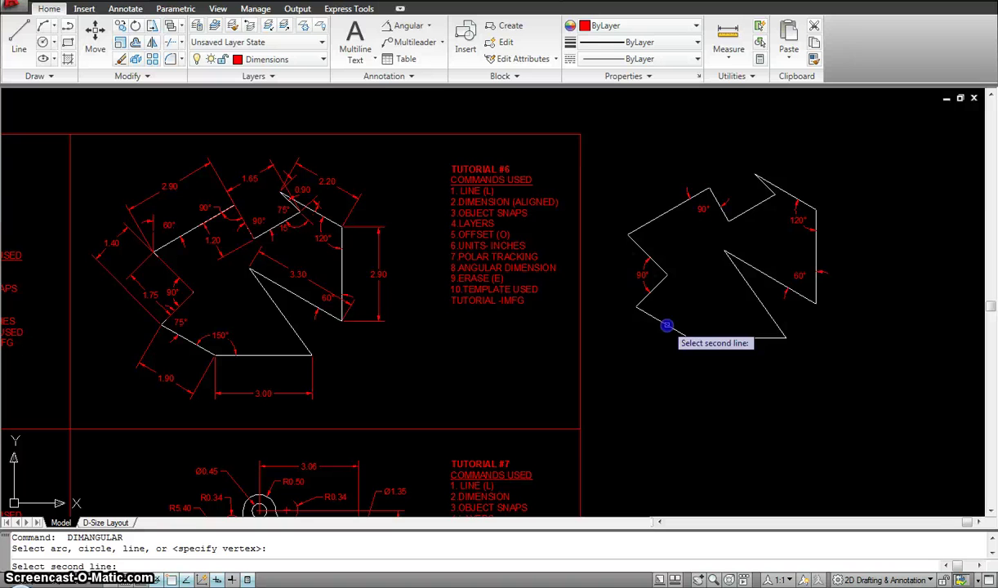
{"action": "left_click", "coordinate": [651, 283]}
{"action": "scroll", "coordinate": [653, 290], "scroll_direction": "up", "scroll_amount": 3}
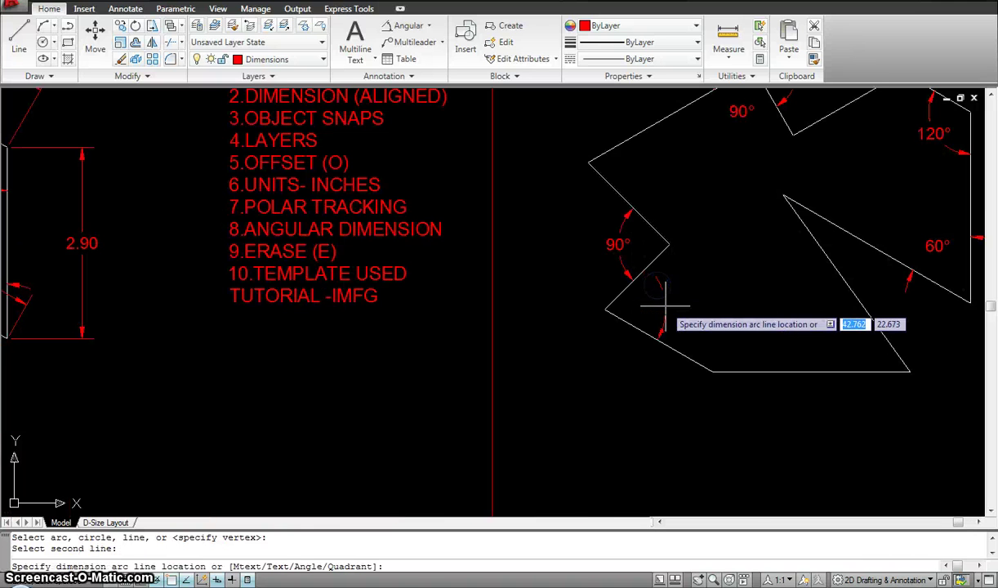
{"action": "left_click", "coordinate": [657, 304]}
{"action": "scroll", "coordinate": [747, 316], "scroll_direction": "down", "scroll_amount": 4}
{"action": "scroll", "coordinate": [722, 334], "scroll_direction": "up", "scroll_amount": 1}
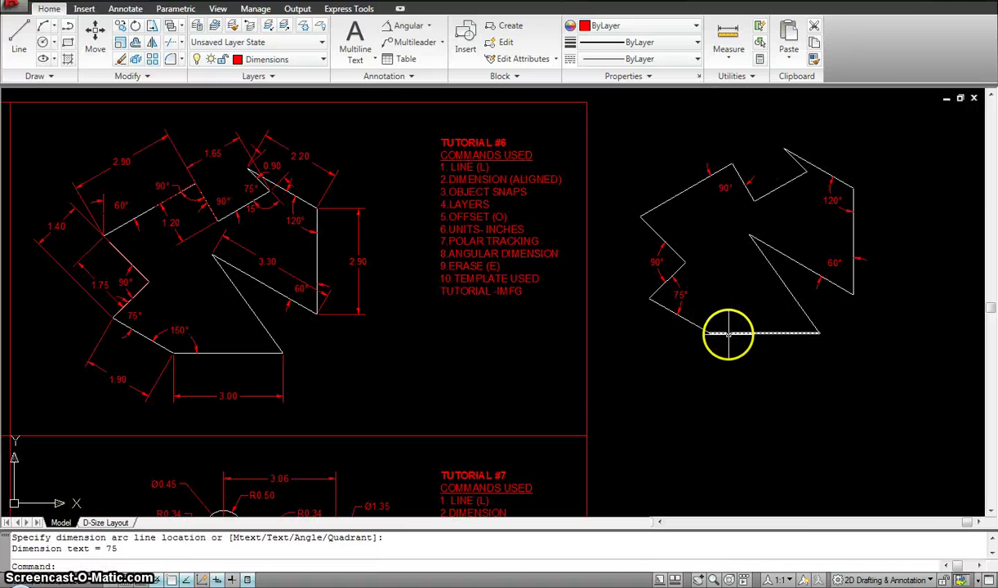
Add the 150° angle at the bottom corner and the 15° angle inside the upper-right notch
{"action": "key", "text": "Return"}
{"action": "left_click", "coordinate": [726, 331]}
{"action": "left_click", "coordinate": [695, 325]}
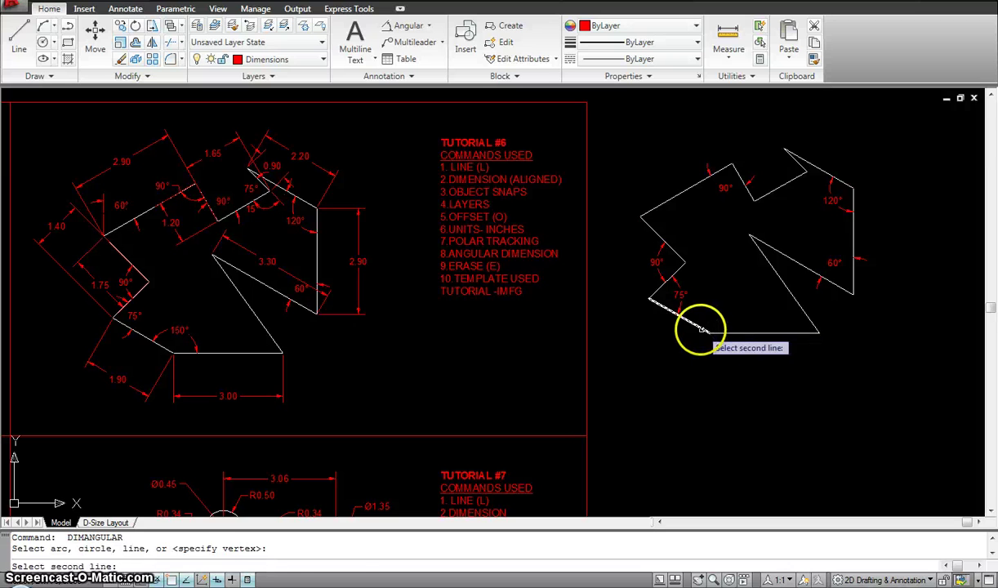
{"action": "left_click", "coordinate": [719, 312]}
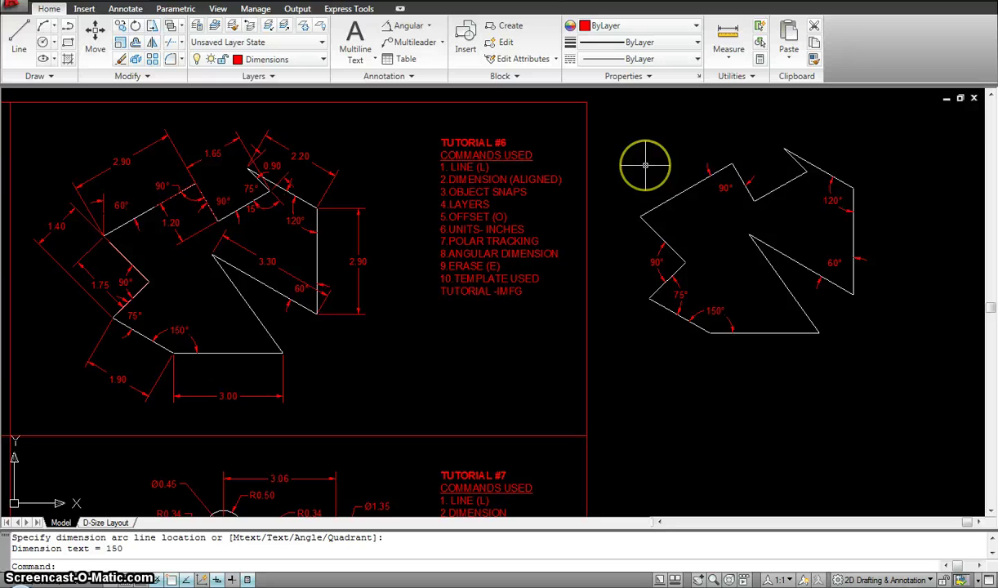
{"action": "middle_click_drag", "start_coordinate": [806, 176], "coordinate": [692, 246]}
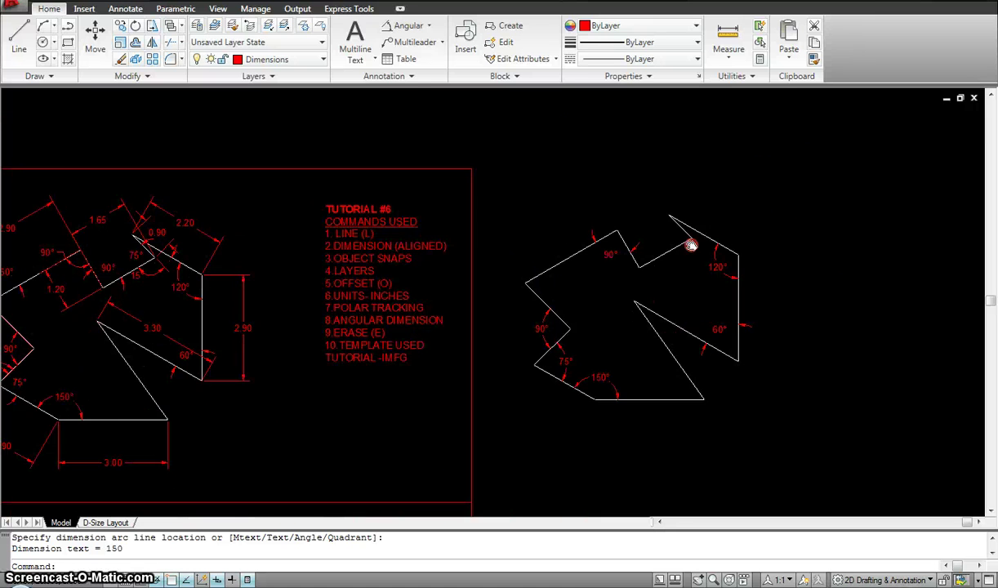
{"action": "scroll", "coordinate": [697, 229], "scroll_direction": "up", "scroll_amount": 3}
{"action": "key", "text": "Return"}
{"action": "left_click", "coordinate": [680, 228]}
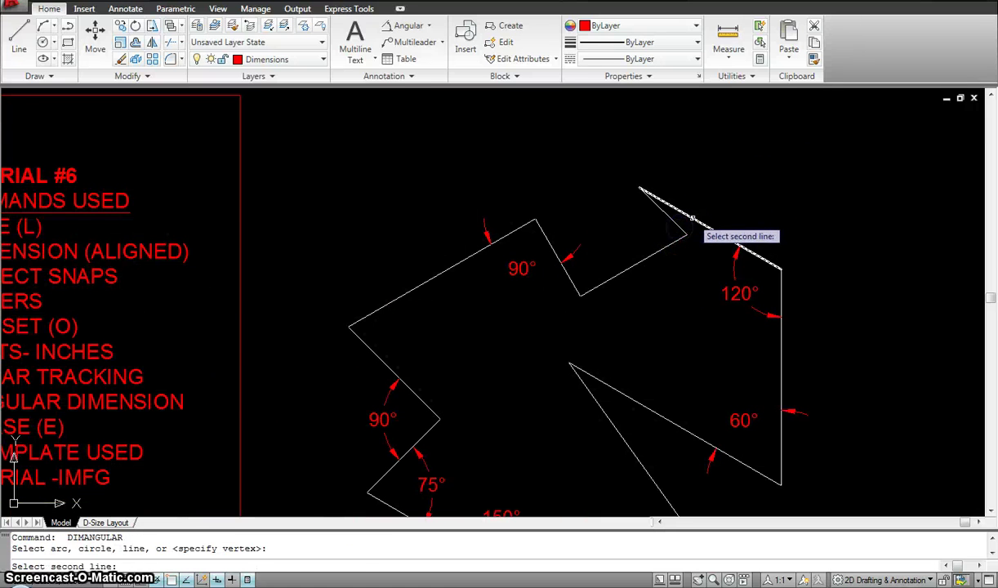
{"action": "left_click", "coordinate": [692, 219]}
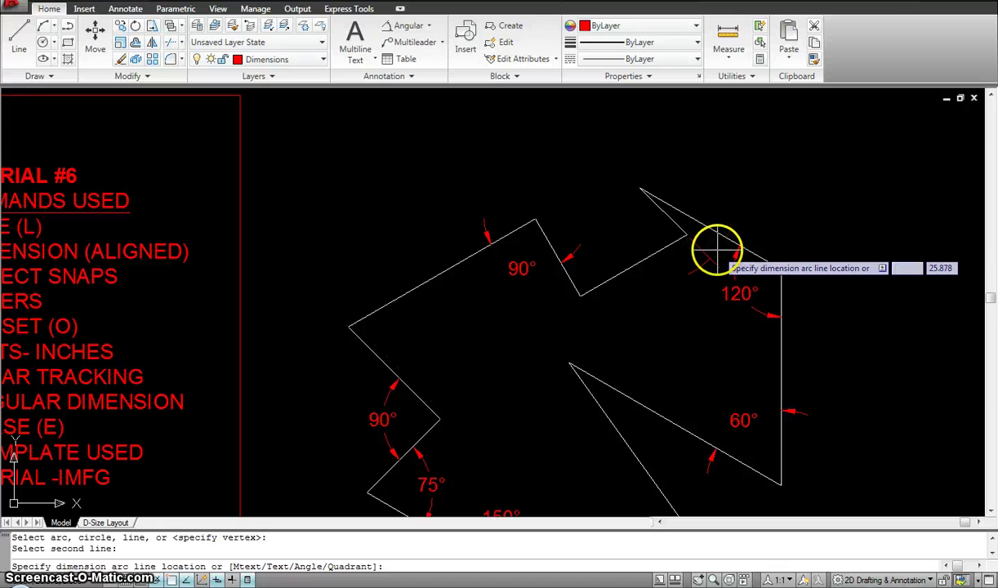
{"action": "left_click", "coordinate": [714, 262]}
Pan and zoom out to review the dimensioned polygon copy beside the neighbouring tutorial sheets
{"action": "scroll", "coordinate": [664, 319], "scroll_direction": "down", "scroll_amount": 2}
{"action": "mouse_move", "coordinate": [664, 319]}
{"action": "middle_mouse_down"}
{"action": "mouse_move", "coordinate": [720, 245]}
{"action": "mouse_move", "coordinate": [828, 230]}
{"action": "middle_mouse_up"}
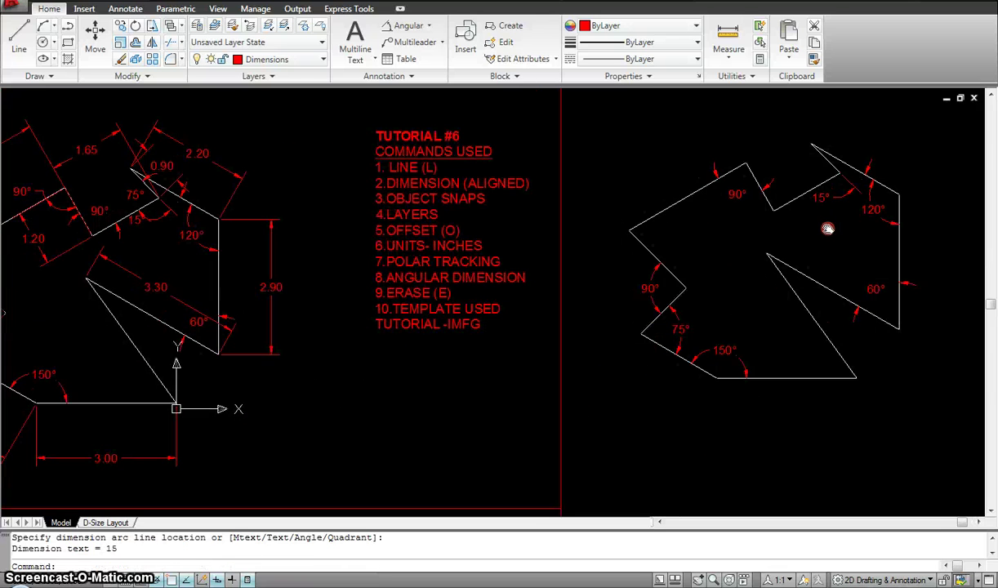
{"action": "scroll", "coordinate": [800, 241], "scroll_direction": "down", "scroll_amount": 4}
{"action": "scroll", "coordinate": [797, 247], "scroll_direction": "up", "scroll_amount": 3}
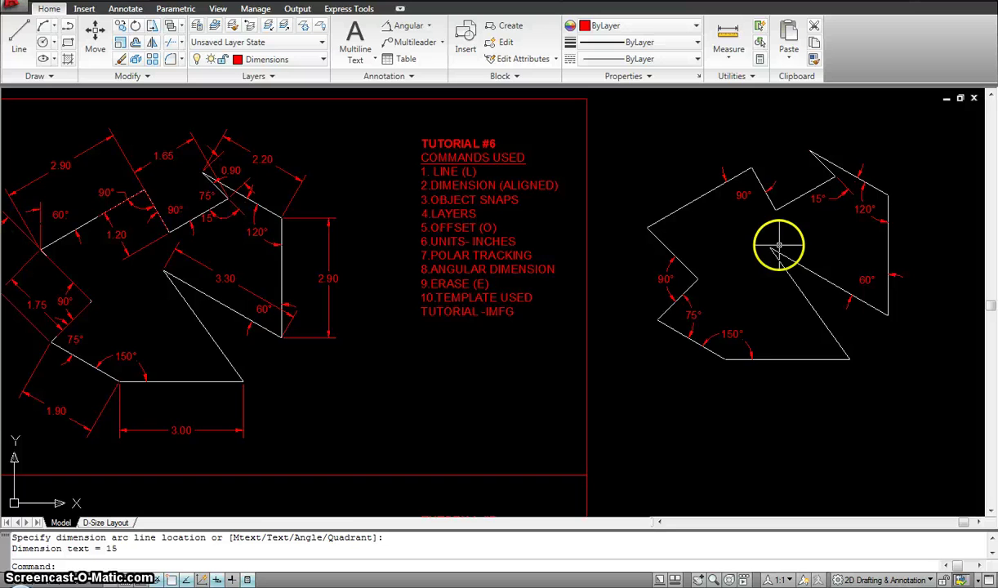
{"action": "middle_click_drag", "start_coordinate": [780, 246], "coordinate": [825, 248]}
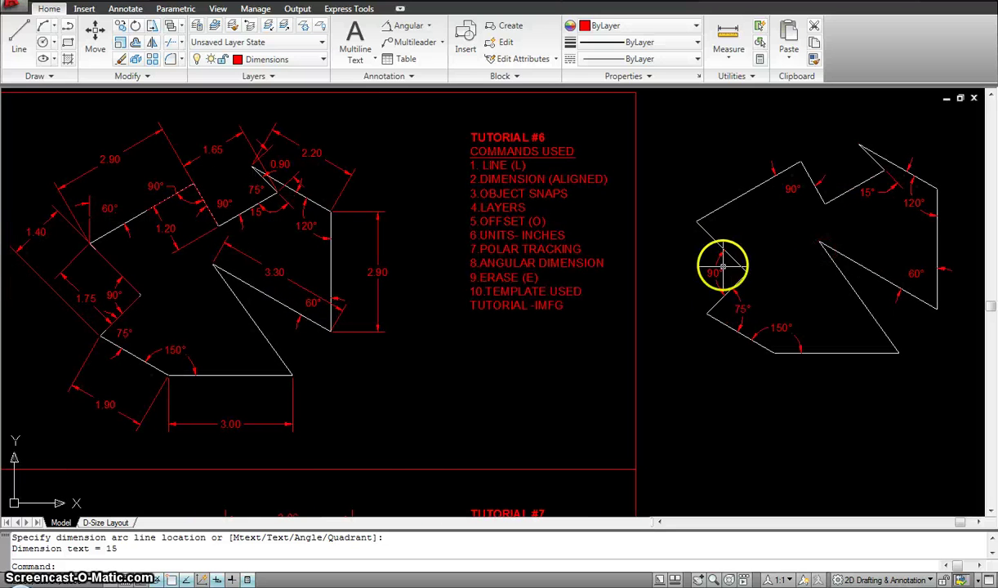
{"action": "scroll", "coordinate": [726, 246], "scroll_direction": "down", "scroll_amount": 3}
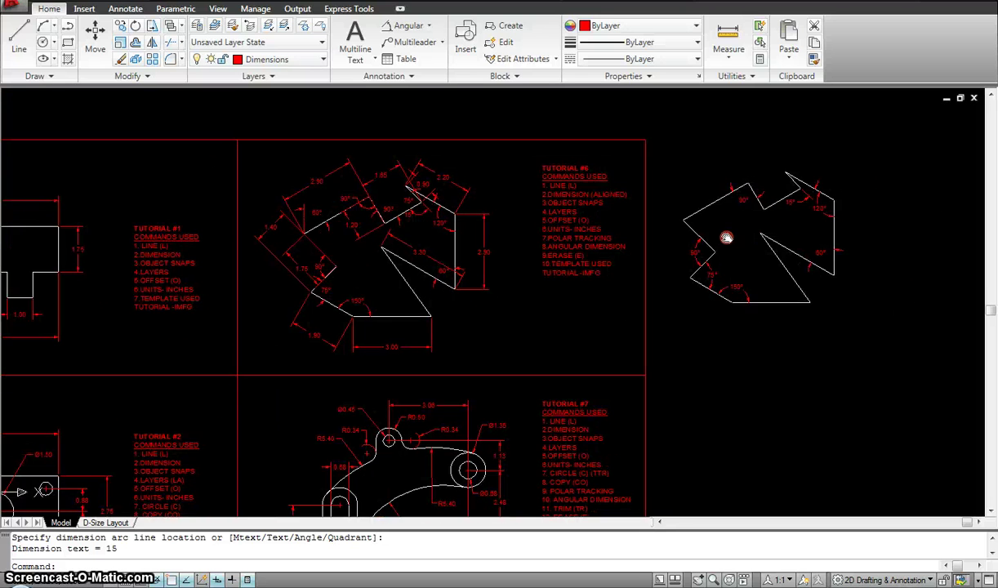
{"action": "mouse_move", "coordinate": [727, 238]}
{"action": "middle_mouse_down"}
{"action": "mouse_move", "coordinate": [821, 223]}
{"action": "mouse_move", "coordinate": [733, 233]}
{"action": "middle_mouse_up"}
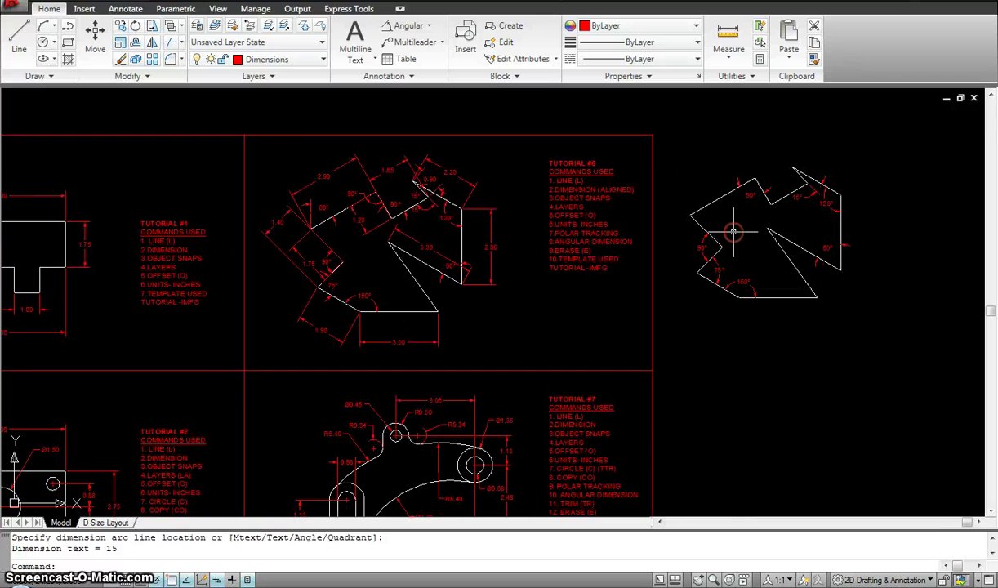
{"action": "scroll", "coordinate": [740, 232], "scroll_direction": "up", "scroll_amount": 4}
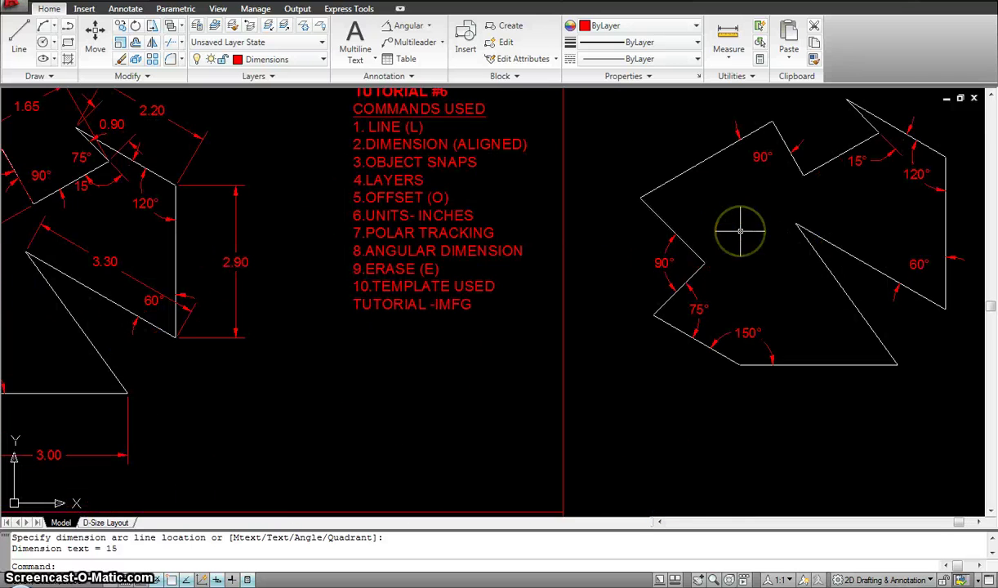
{"action": "scroll", "coordinate": [740, 233], "scroll_direction": "down", "scroll_amount": 2}
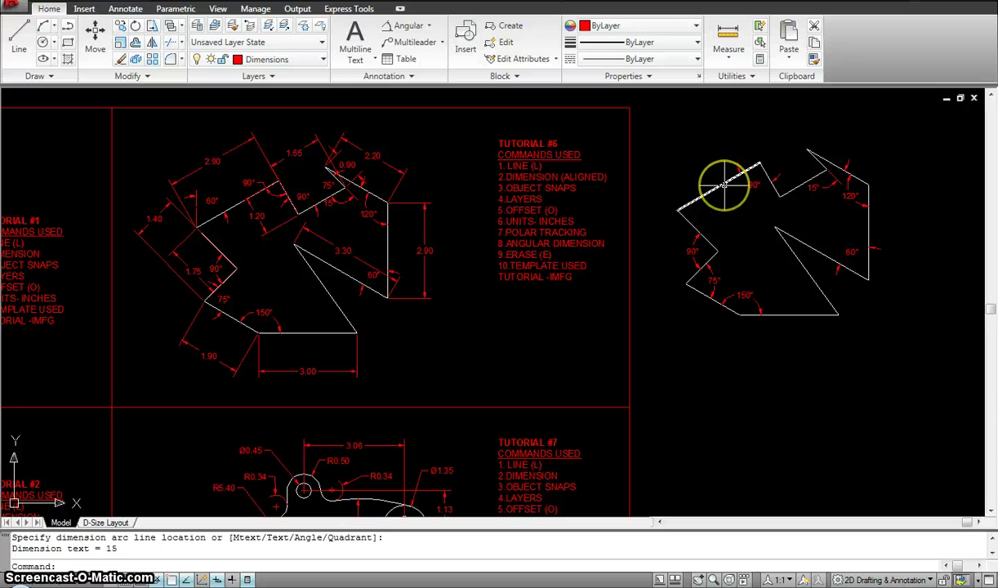
Switch to aligned dimensions and dimension the upper-left edge as 2.90
{"action": "left_click", "coordinate": [429, 25]}
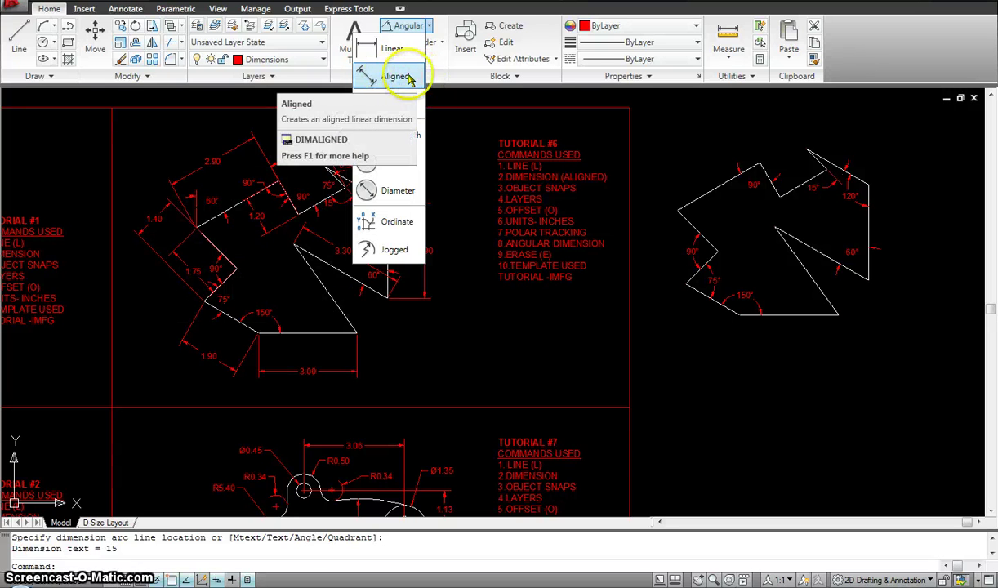
{"action": "left_click", "coordinate": [402, 78]}
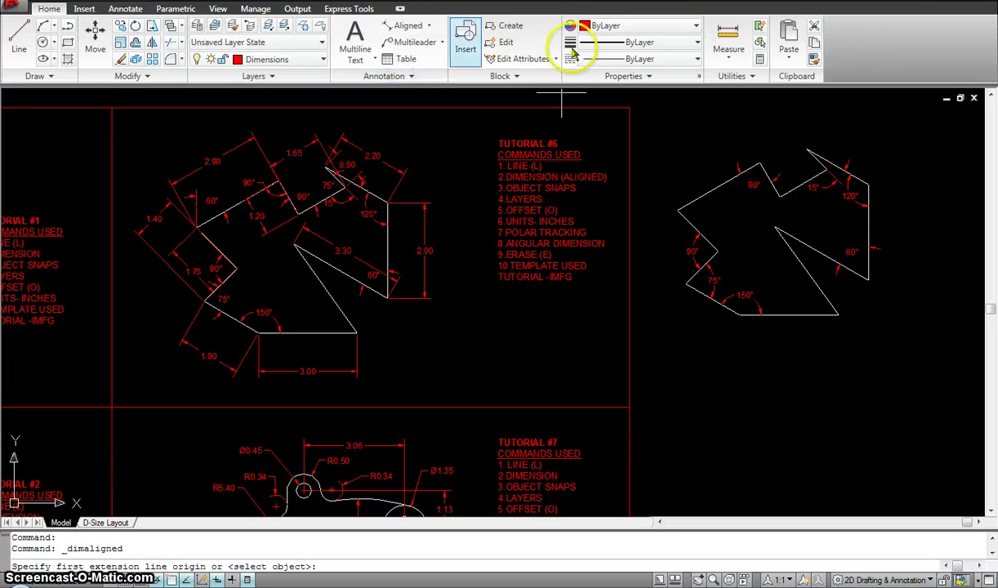
{"action": "left_click", "coordinate": [677, 211]}
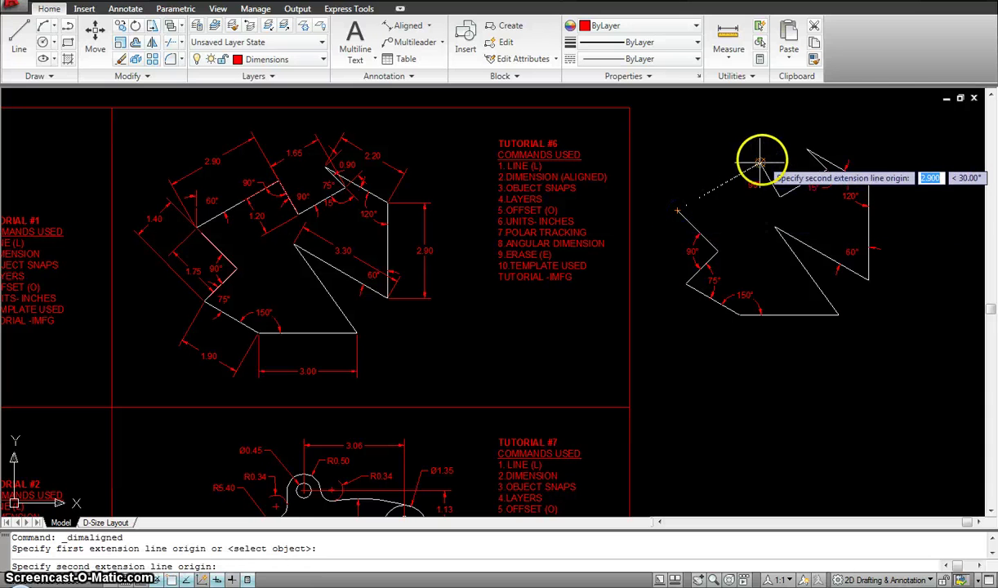
{"action": "left_click", "coordinate": [760, 163]}
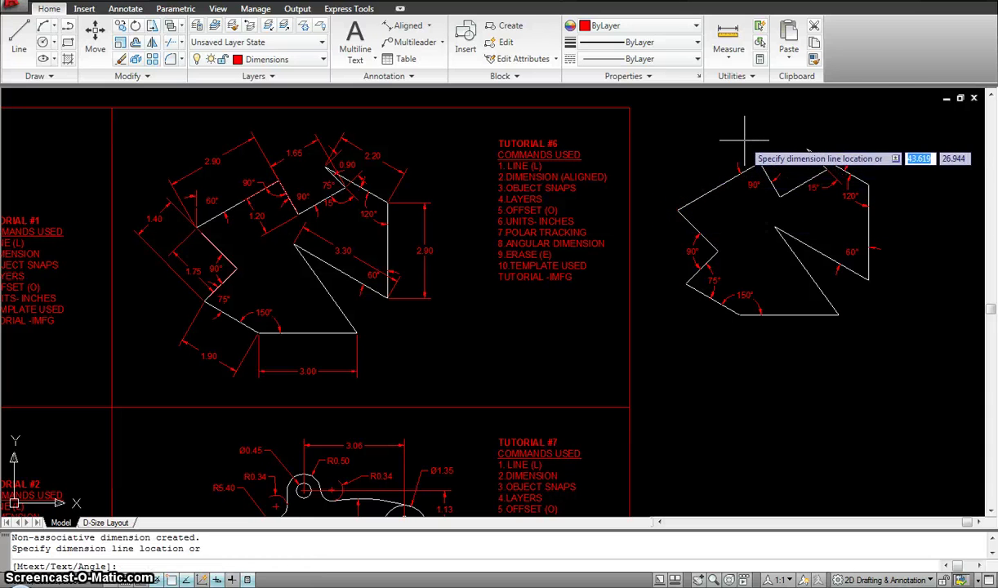
{"action": "left_click", "coordinate": [743, 141]}
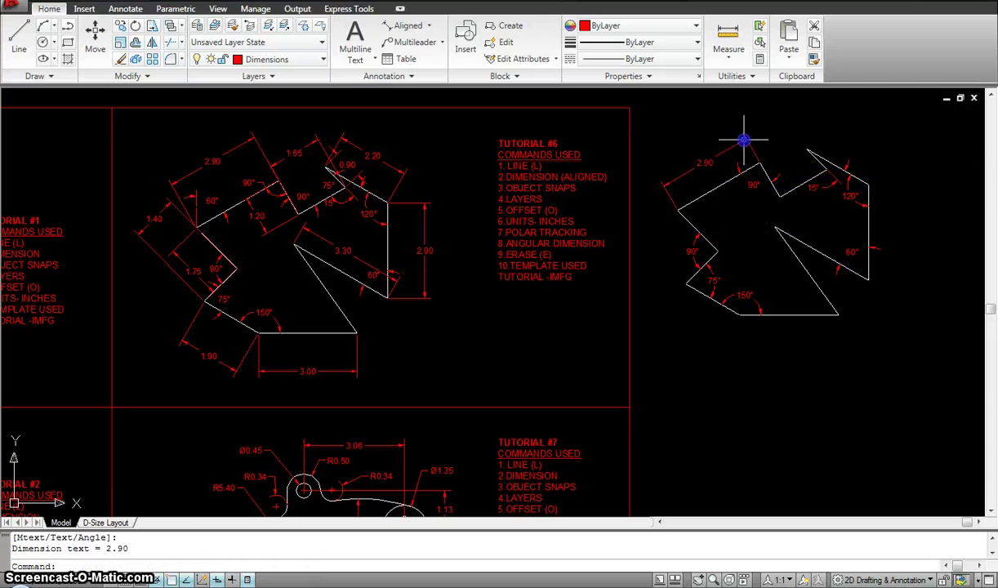
Add the 2.20 aligned dimension on the upper-right edge and 3.00 on the bottom edge
{"action": "key", "text": "Return"}
{"action": "left_click", "coordinate": [807, 150]}
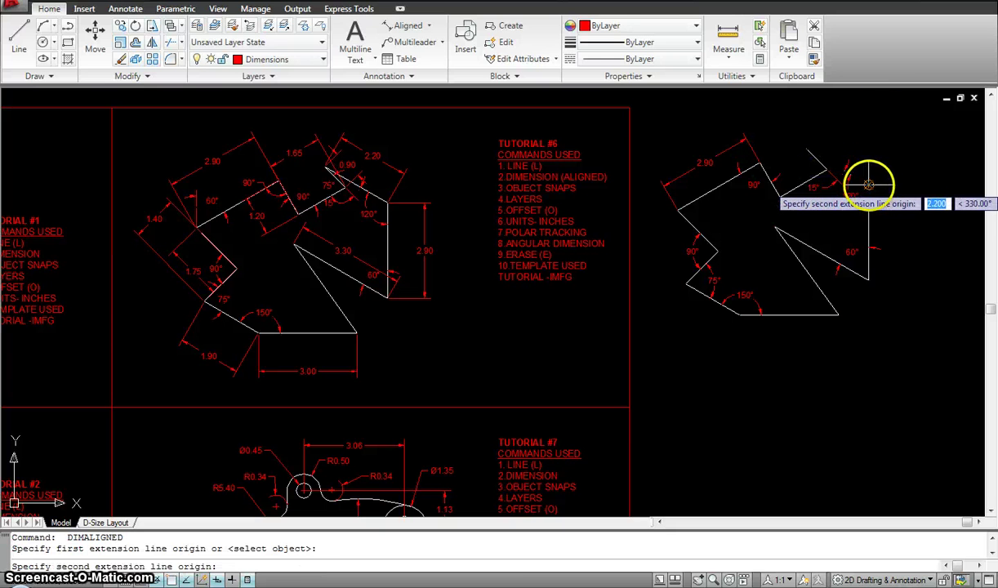
{"action": "left_click", "coordinate": [868, 176]}
{"action": "left_click", "coordinate": [881, 165]}
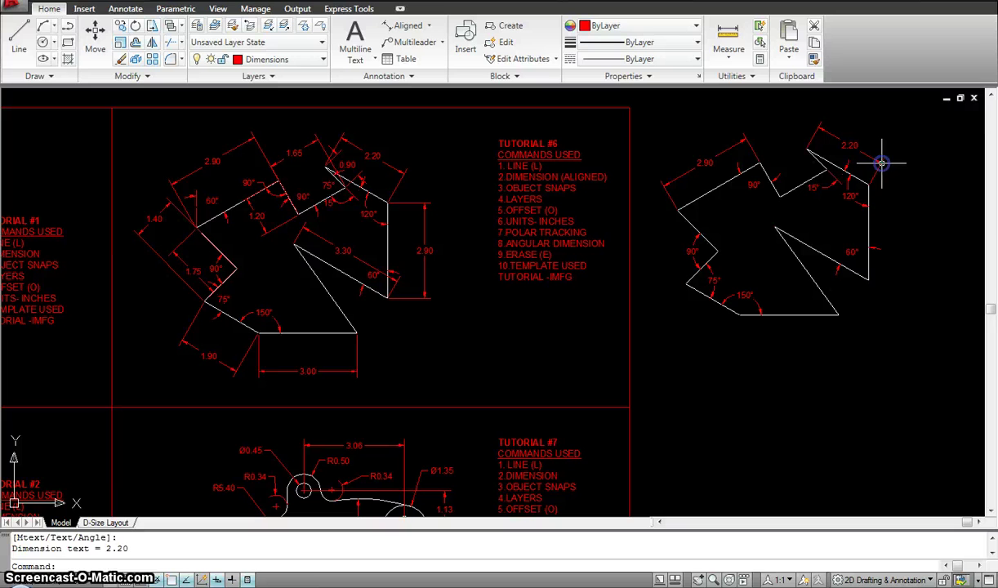
{"action": "key", "text": "Return"}
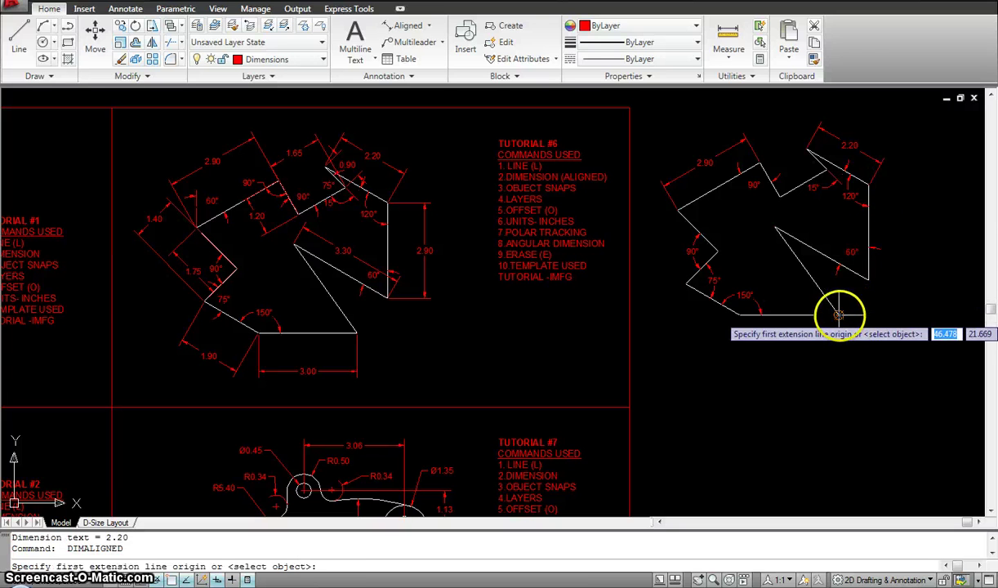
{"action": "left_click", "coordinate": [839, 315]}
{"action": "left_click", "coordinate": [739, 315]}
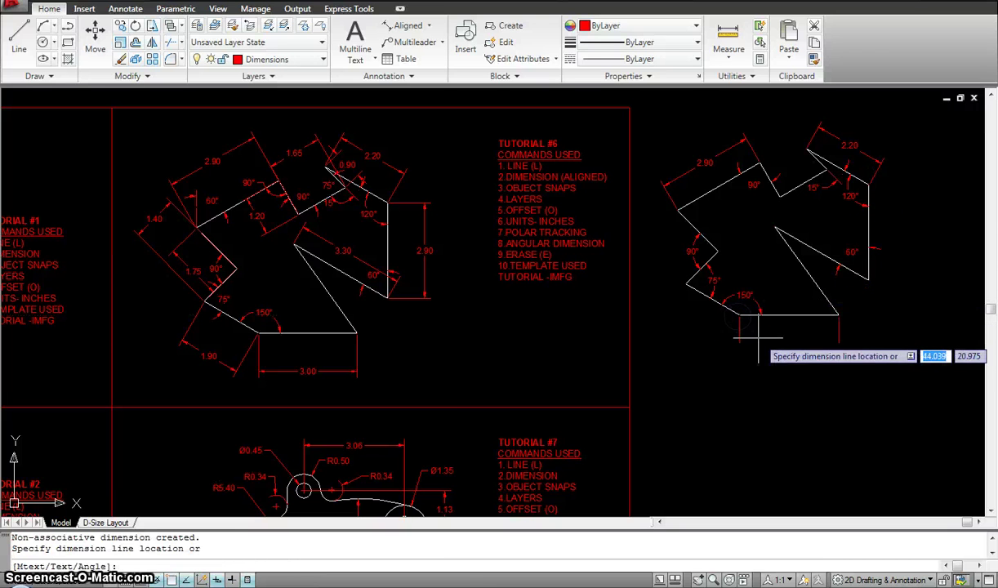
{"action": "left_click", "coordinate": [760, 337]}
Dimension the lower-left slanted edge and the 3.33 diagonal edge
{"action": "key", "text": "Return"}
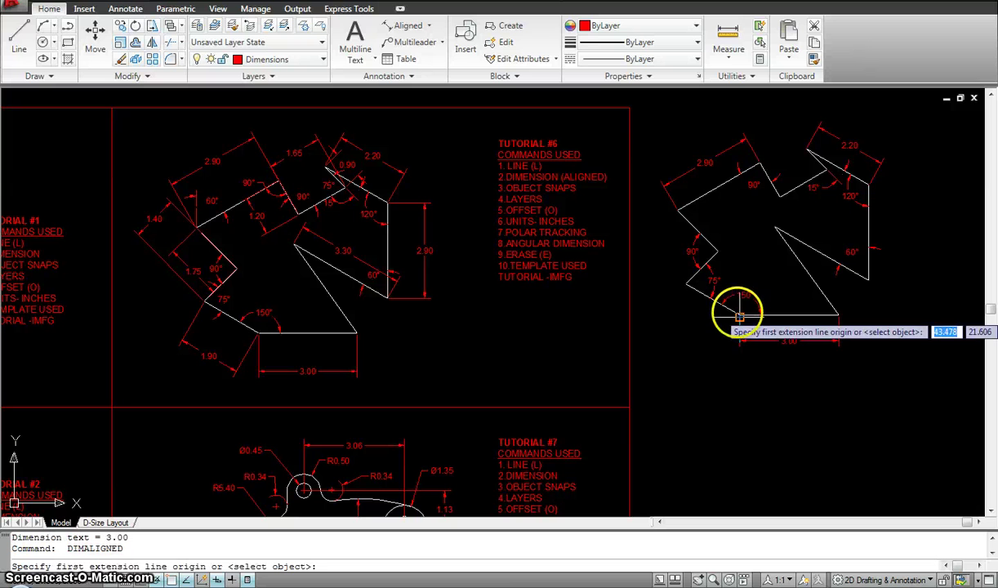
{"action": "scroll", "coordinate": [739, 312], "scroll_direction": "up", "scroll_amount": 2}
{"action": "left_click", "coordinate": [738, 317]}
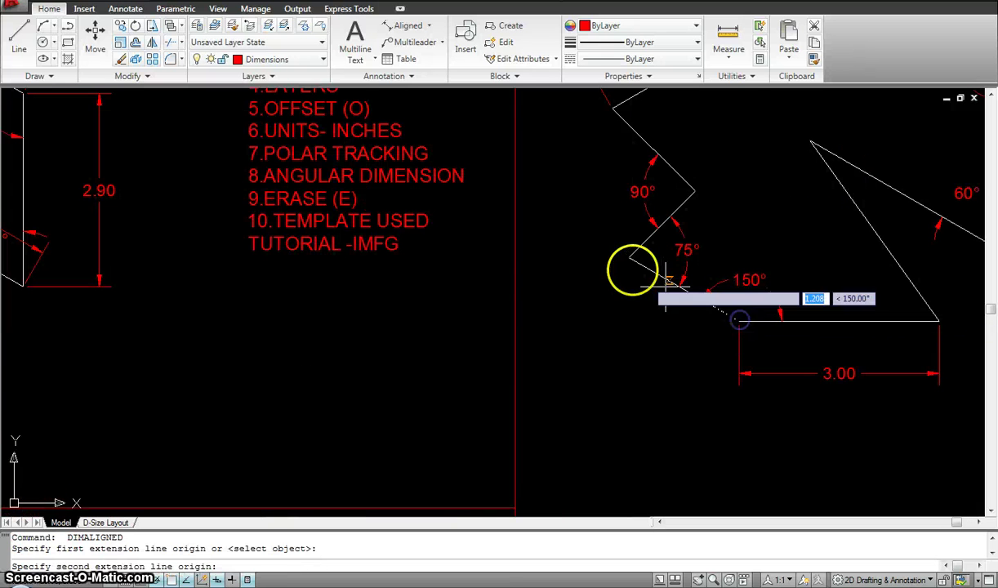
{"action": "left_click", "coordinate": [629, 257]}
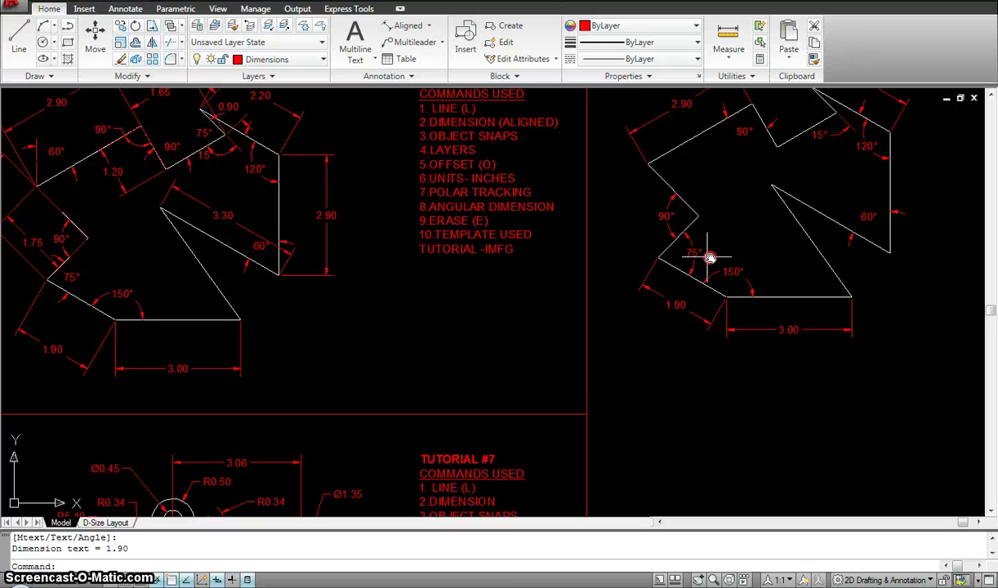
{"action": "middle_click_drag", "start_coordinate": [709, 258], "coordinate": [704, 284]}
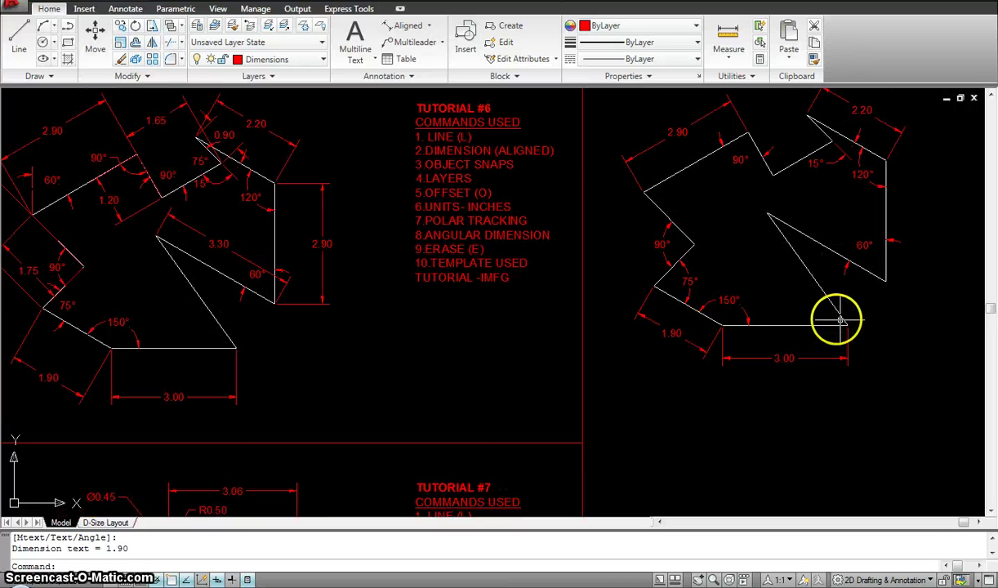
{"action": "key", "text": "Return"}
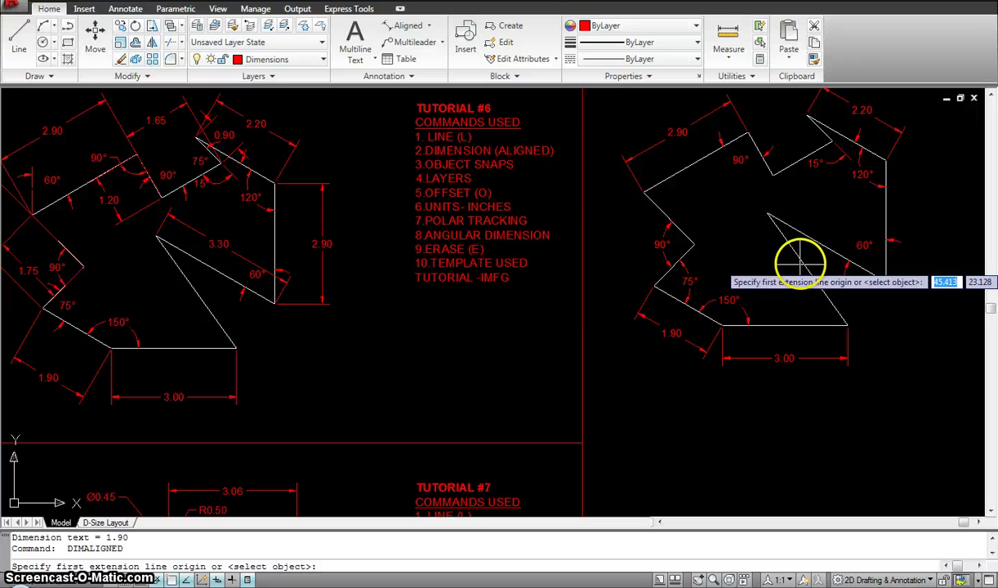
{"action": "left_click", "coordinate": [766, 214]}
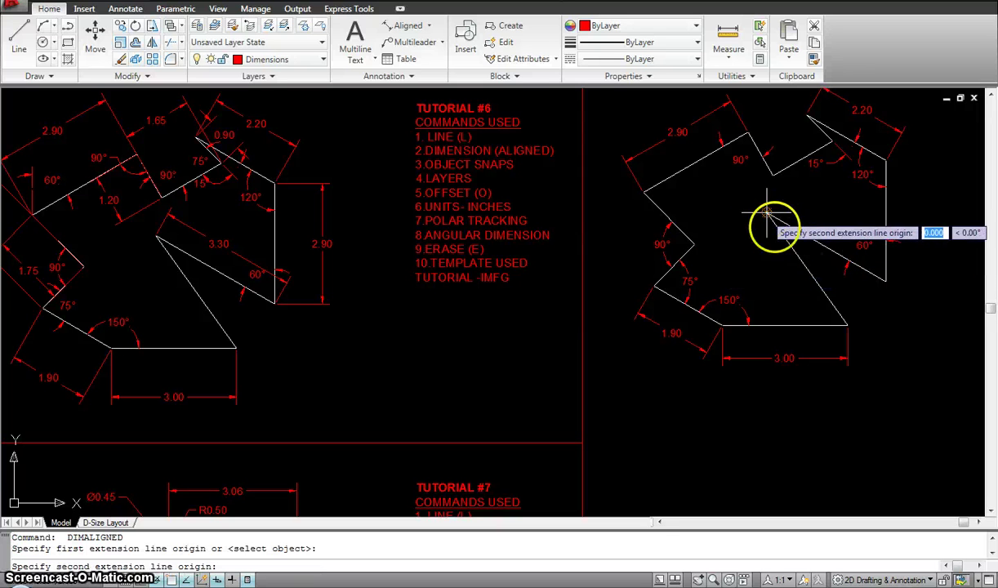
{"action": "left_click", "coordinate": [848, 326]}
{"action": "left_click", "coordinate": [862, 310]}
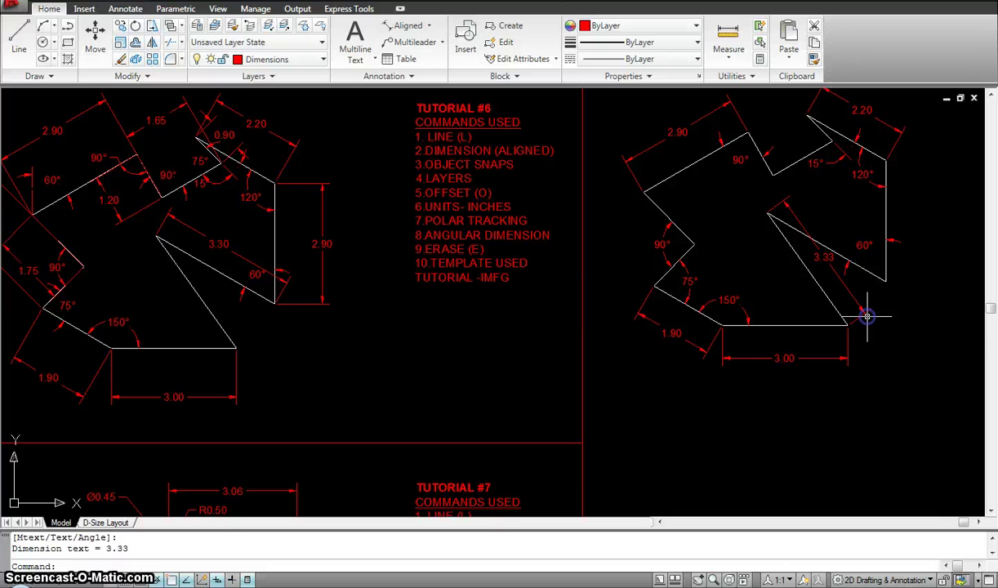
Add the 1.65 aligned dimension beside the short notch edge
{"action": "middle_click_drag", "start_coordinate": [831, 279], "coordinate": [725, 352]}
{"action": "key", "text": "Return"}
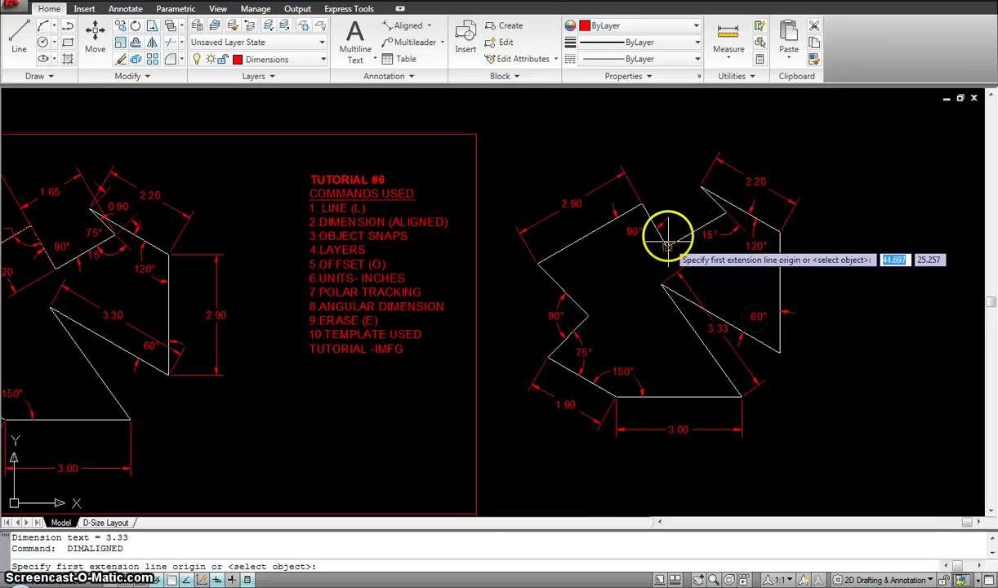
{"action": "left_click", "coordinate": [666, 245]}
{"action": "left_click", "coordinate": [723, 213]}
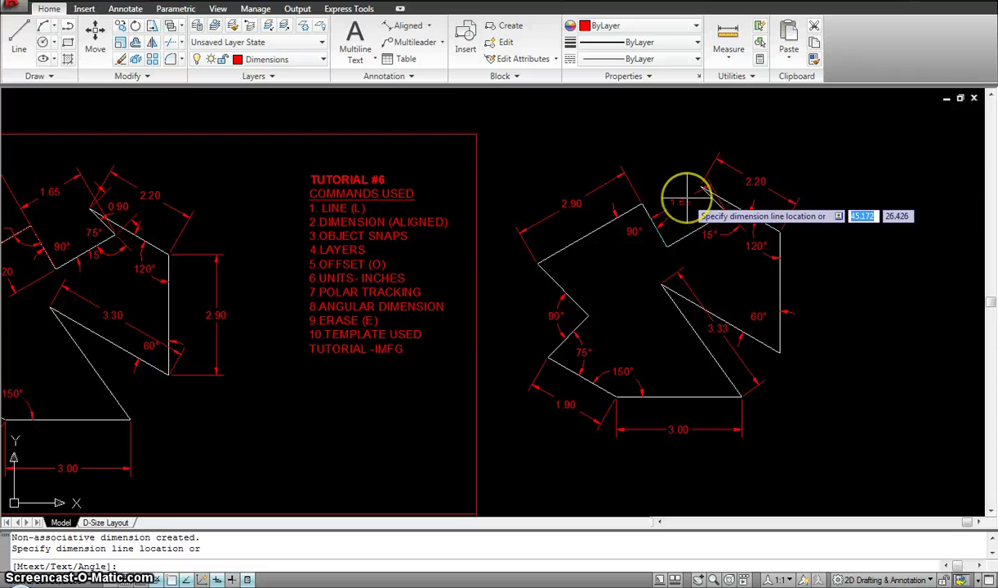
{"action": "scroll", "coordinate": [695, 205], "scroll_direction": "up", "scroll_amount": 3}
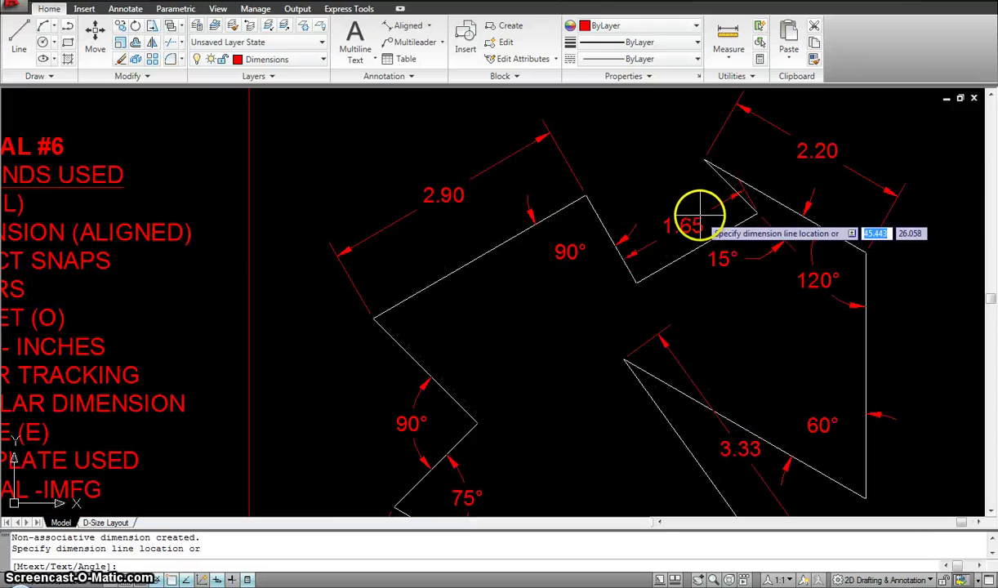
{"action": "left_click", "coordinate": [700, 214]}
{"action": "scroll", "coordinate": [702, 217], "scroll_direction": "down", "scroll_amount": 5}
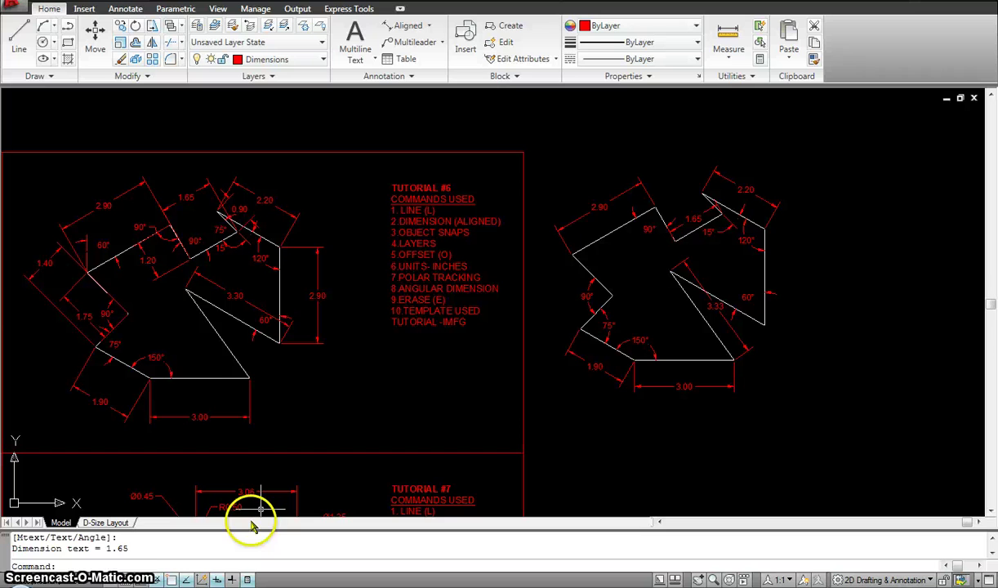
Add 44 as an additional polar tracking angle in Drafting Settings and close the dialog
{"action": "right_click", "coordinate": [170, 580]}
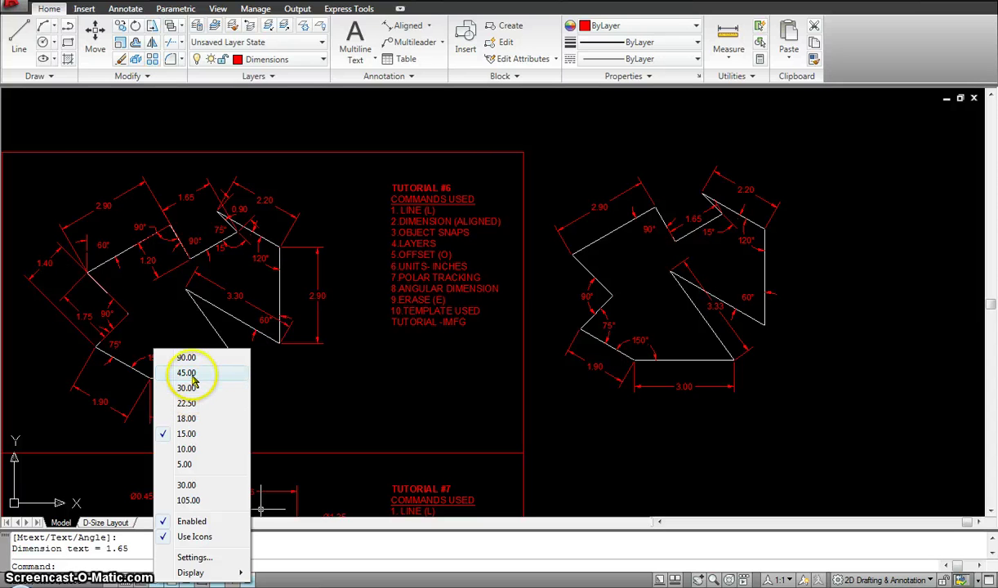
{"action": "left_click", "coordinate": [196, 558]}
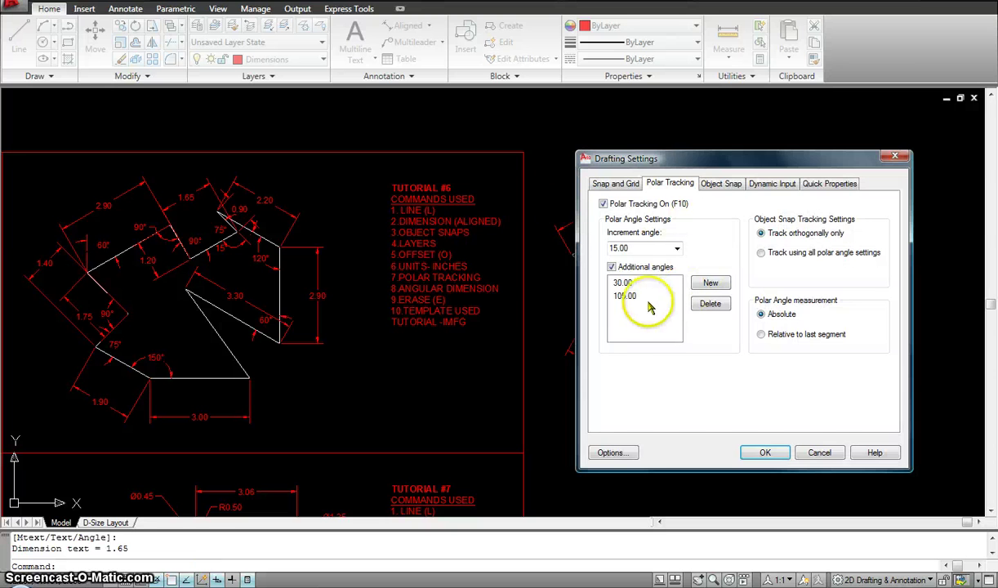
{"action": "left_click", "coordinate": [710, 284]}
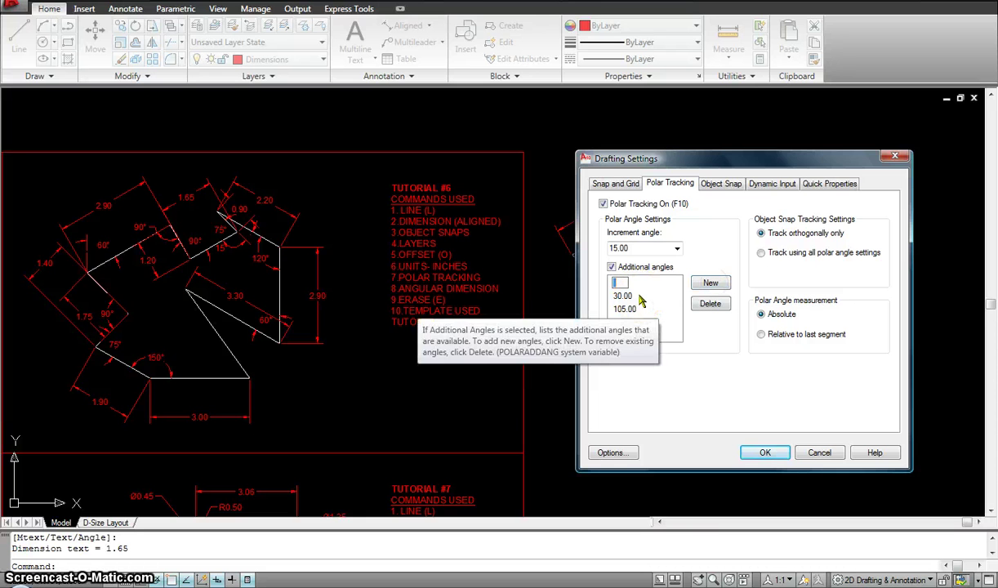
{"action": "type", "text": "44"}
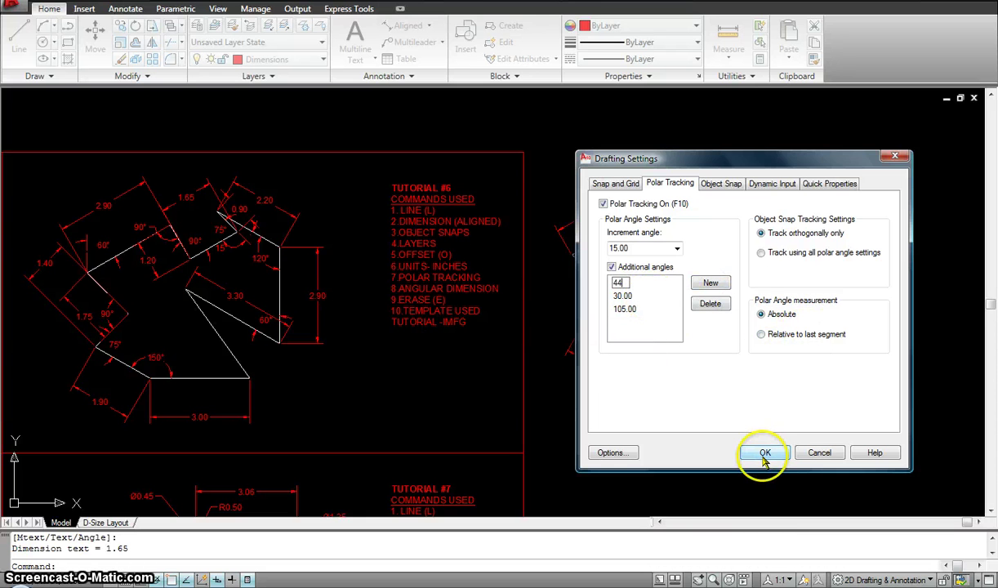
{"action": "left_click", "coordinate": [797, 455]}
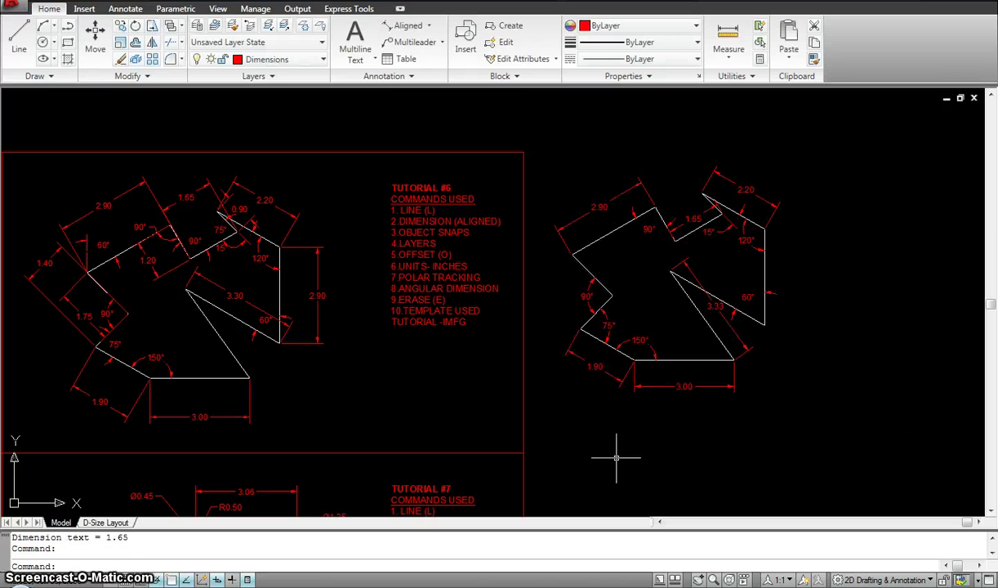
Set the polar tracking increment to 90°
{"action": "right_click", "coordinate": [156, 579]}
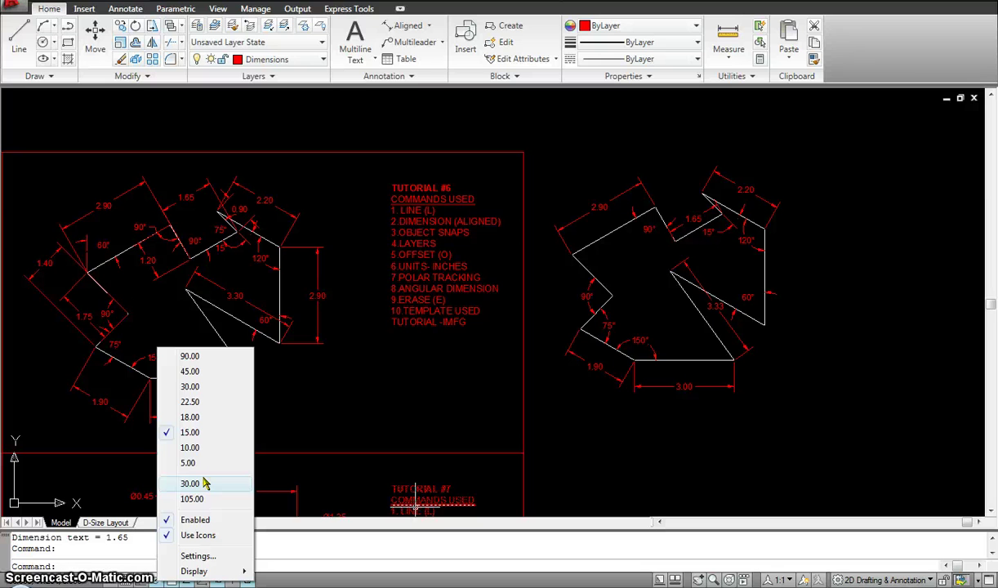
{"action": "left_click", "coordinate": [190, 353]}
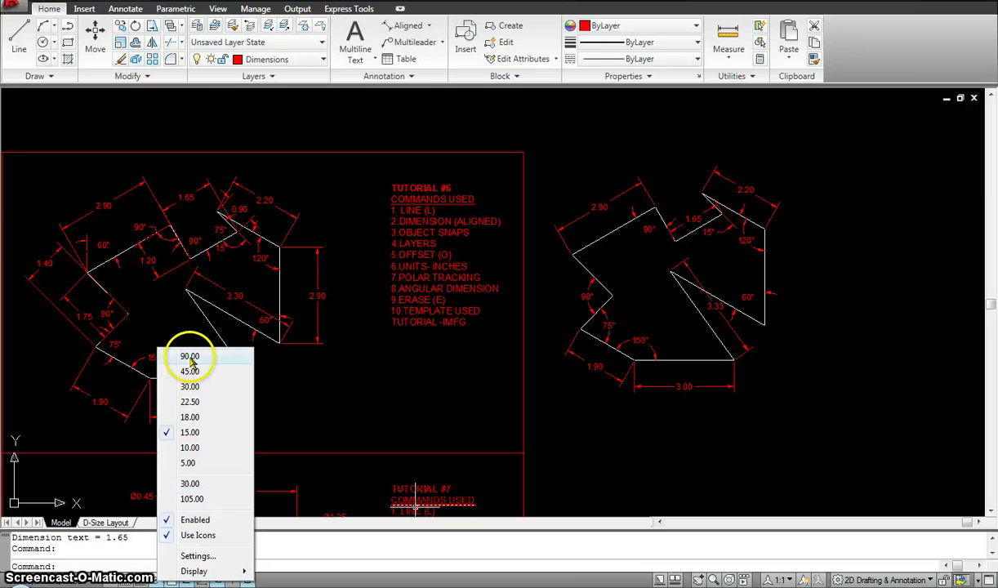
{"action": "left_click", "coordinate": [189, 357]}
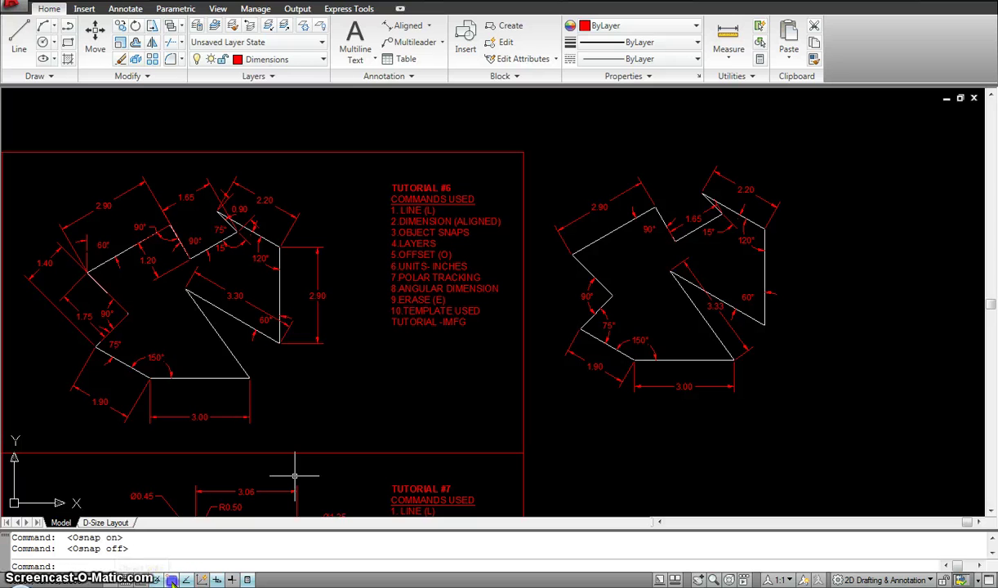
Center the polygon copy and start a line with L at a point below it
{"action": "mouse_move", "coordinate": [701, 168]}
{"action": "middle_mouse_down"}
{"action": "mouse_move", "coordinate": [562, 287]}
{"action": "mouse_move", "coordinate": [548, 160]}
{"action": "middle_mouse_up"}
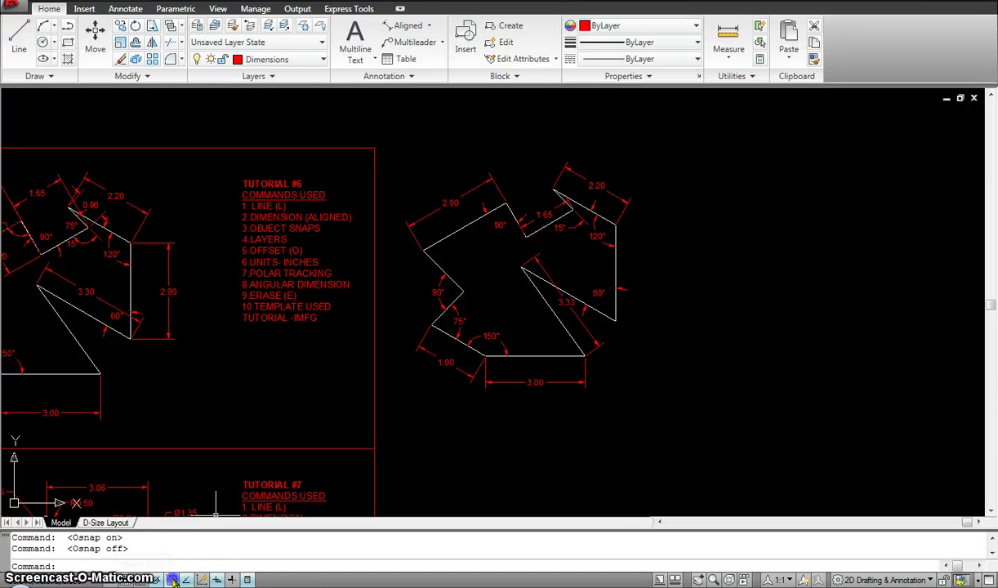
{"action": "type", "text": "l"}
{"action": "key", "text": "Return"}
{"action": "left_click", "coordinate": [436, 439]}
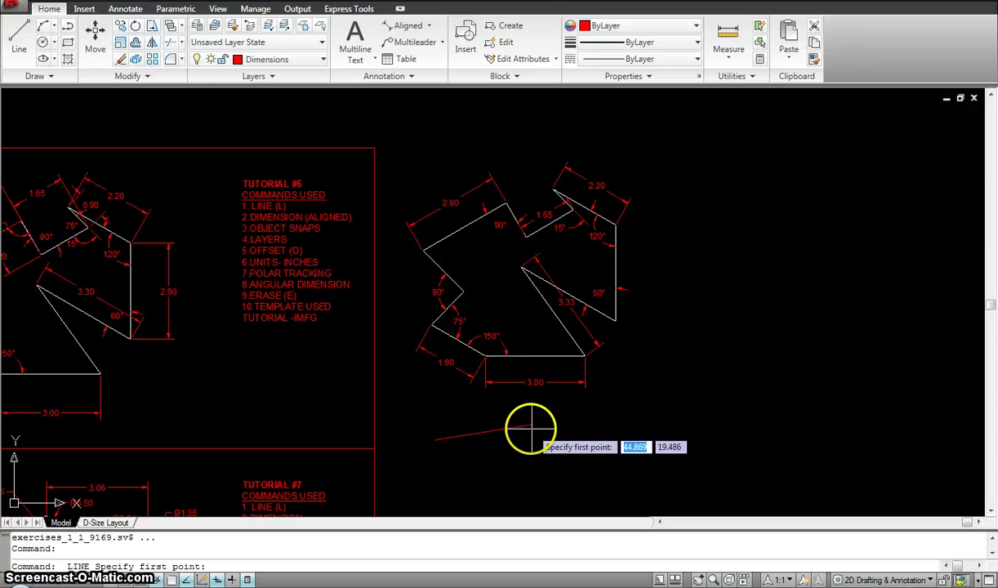
Draw red line segments below the polygon forming a narrow diamond closed at its left tip
{"action": "scroll", "coordinate": [532, 426], "scroll_direction": "up", "scroll_amount": 5}
{"action": "scroll", "coordinate": [537, 428], "scroll_direction": "up", "scroll_amount": 2}
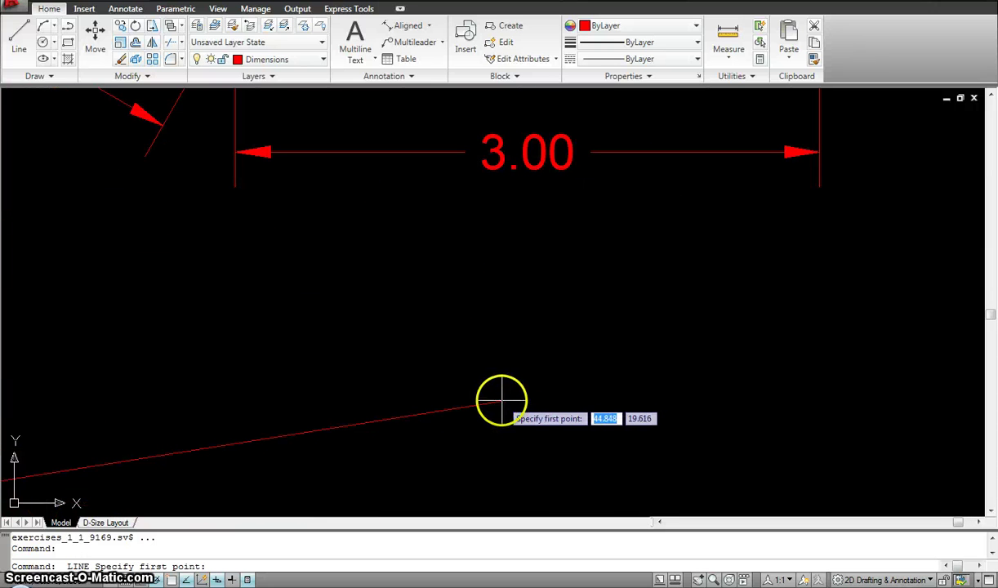
{"action": "left_click", "coordinate": [502, 401]}
{"action": "scroll", "coordinate": [606, 434], "scroll_direction": "down", "scroll_amount": 7}
{"action": "left_click", "coordinate": [685, 460]}
{"action": "key", "text": "Escape"}
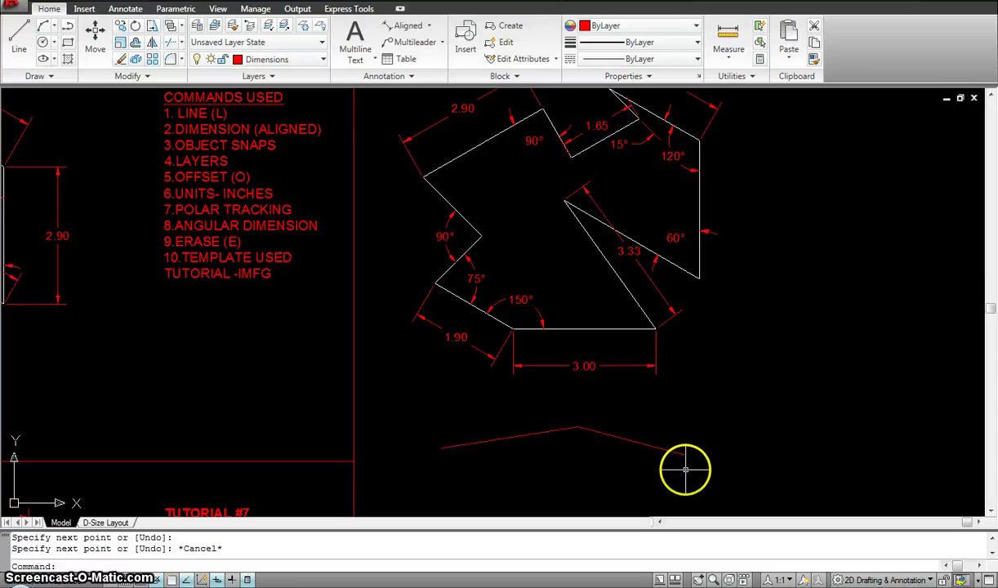
{"action": "key", "text": "Return"}
{"action": "left_click", "coordinate": [685, 459]}
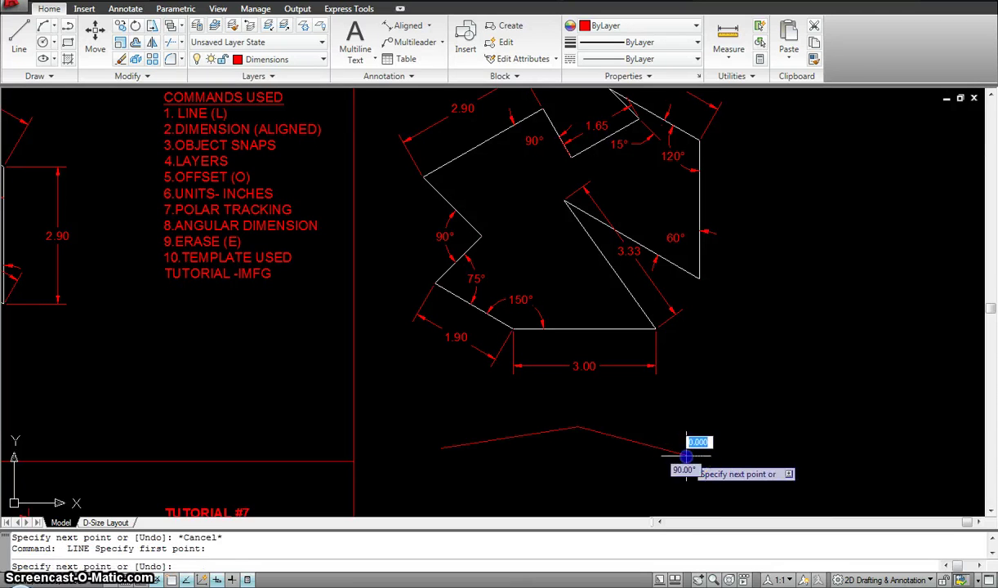
{"action": "left_click", "coordinate": [587, 482]}
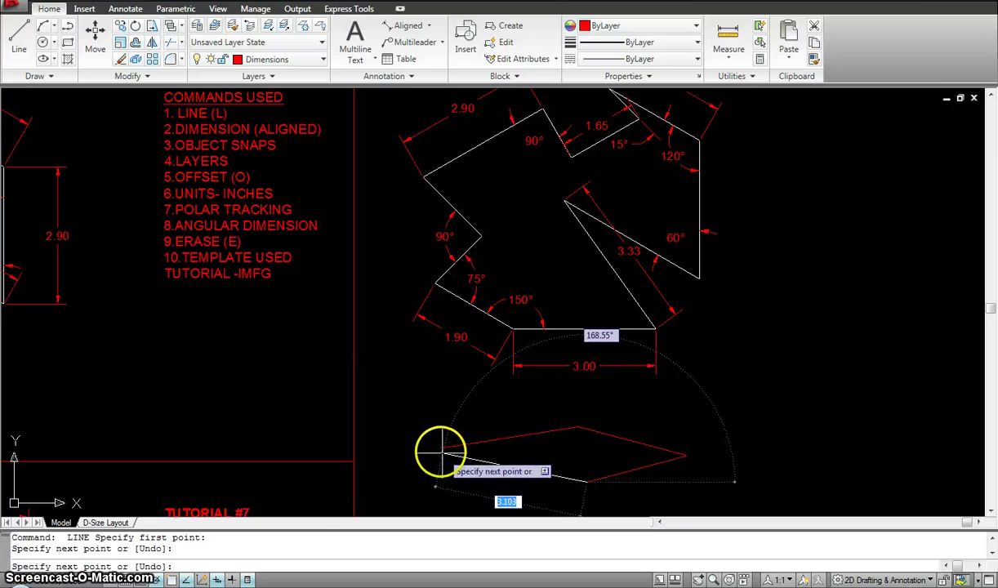
{"action": "scroll", "coordinate": [441, 451], "scroll_direction": "up", "scroll_amount": 2}
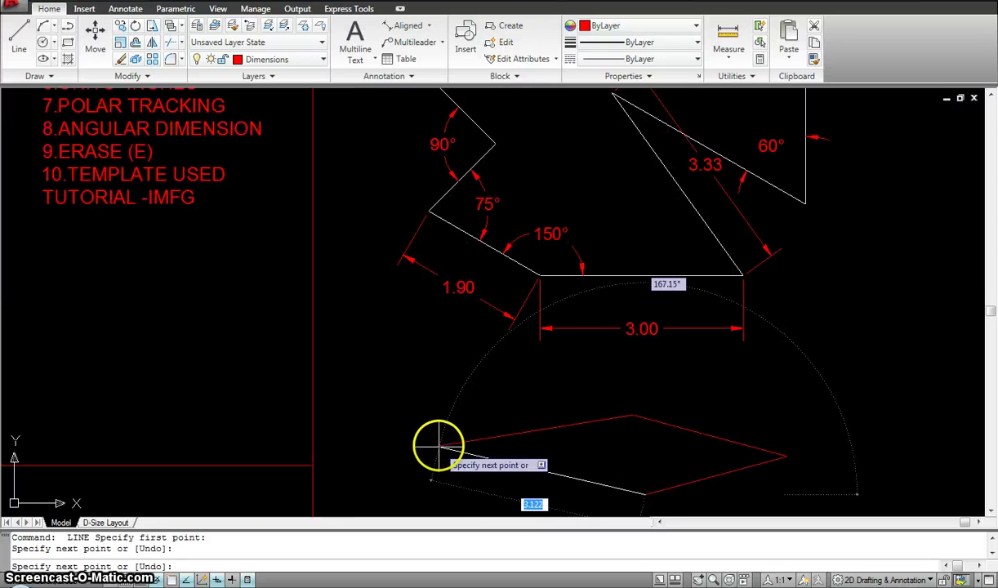
{"action": "left_click", "coordinate": [439, 447]}
{"action": "key", "text": "Escape"}
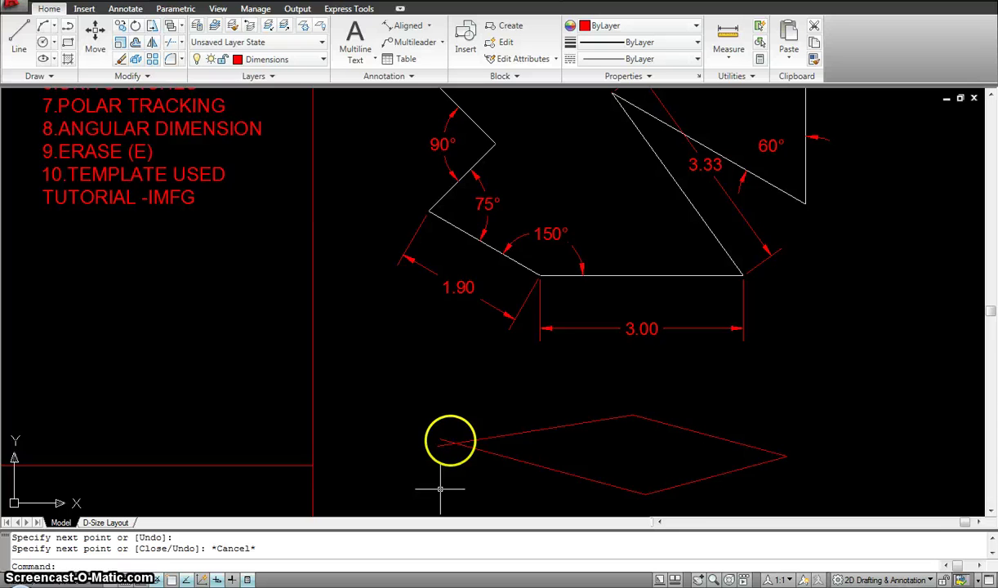
{"action": "scroll", "coordinate": [449, 442], "scroll_direction": "up", "scroll_amount": 3}
Start trimming the overlapping line ends at the diamond's left tip, then cancel
{"action": "type", "text": "tr"}
{"action": "key", "text": "Return"}
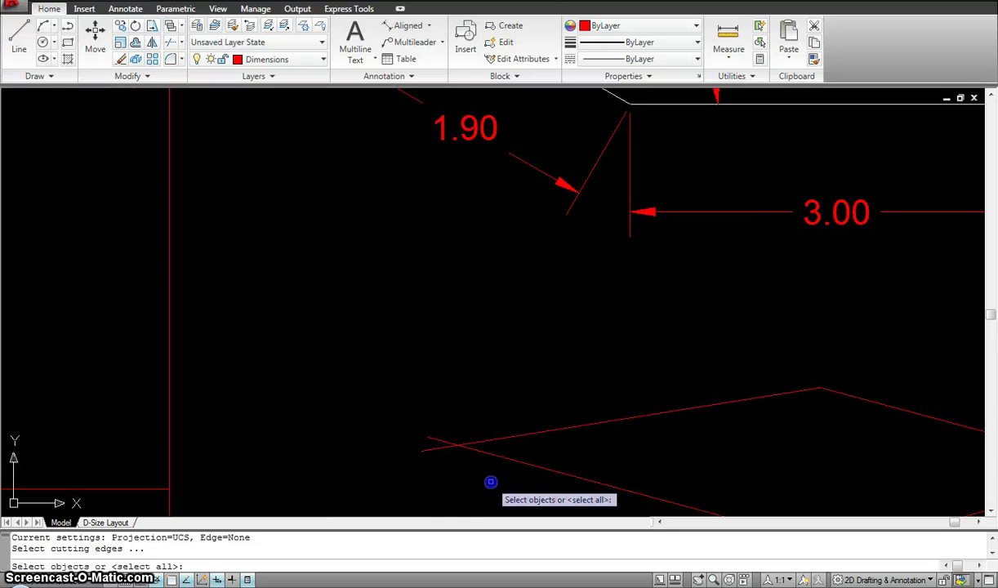
{"action": "key", "text": "Return"}
{"action": "left_click", "coordinate": [437, 412]}
{"action": "key", "text": "Escape"}
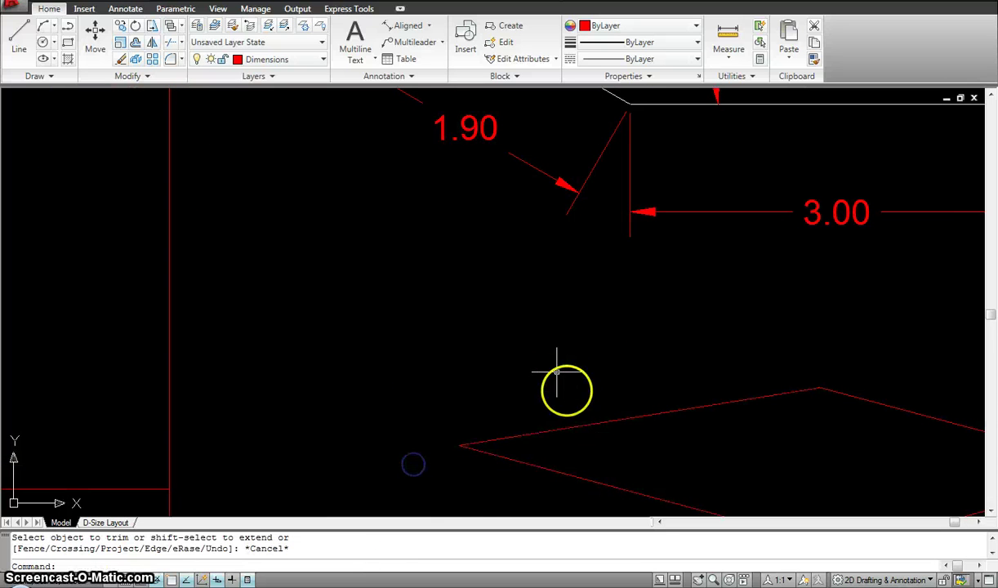
Zoom in on the diamond's top vertex junction and undo the last change
{"action": "middle_click_drag", "start_coordinate": [568, 389], "coordinate": [468, 312]}
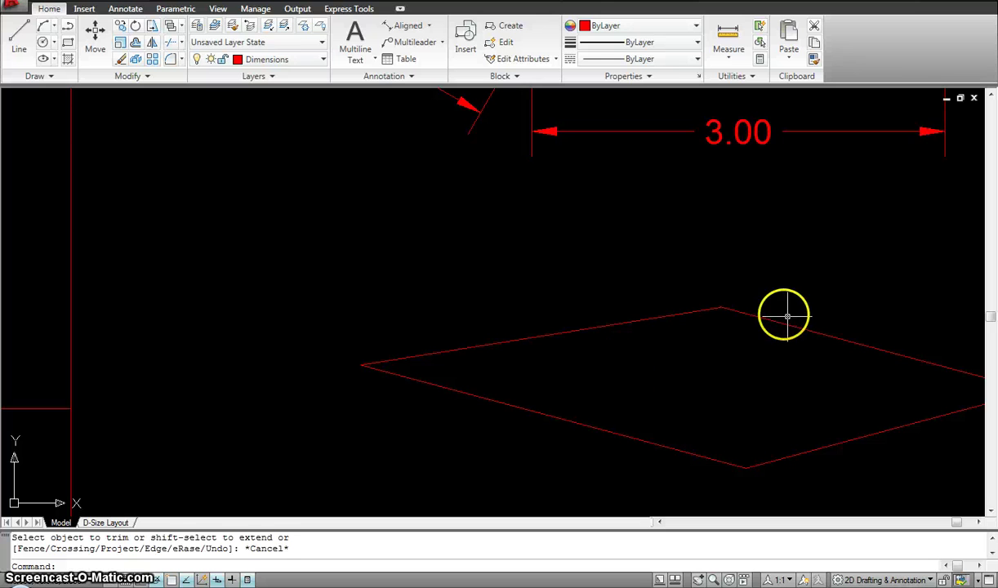
{"action": "scroll", "coordinate": [785, 315], "scroll_direction": "up", "scroll_amount": 5}
{"action": "middle_click_drag", "start_coordinate": [635, 314], "coordinate": [595, 257]}
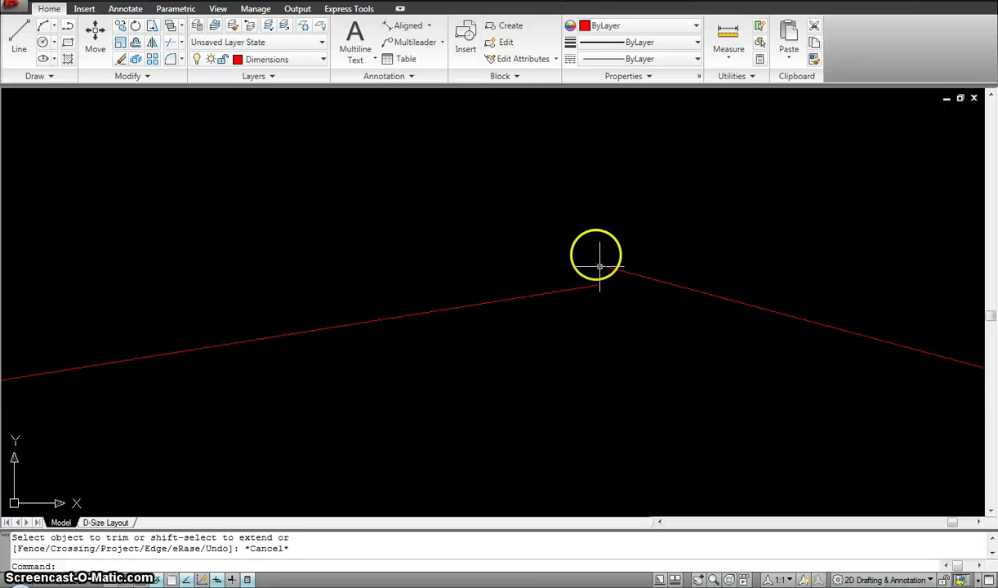
{"action": "scroll", "coordinate": [702, 335], "scroll_direction": "up", "scroll_amount": 3}
{"action": "scroll", "coordinate": [701, 340], "scroll_direction": "down", "scroll_amount": 2}
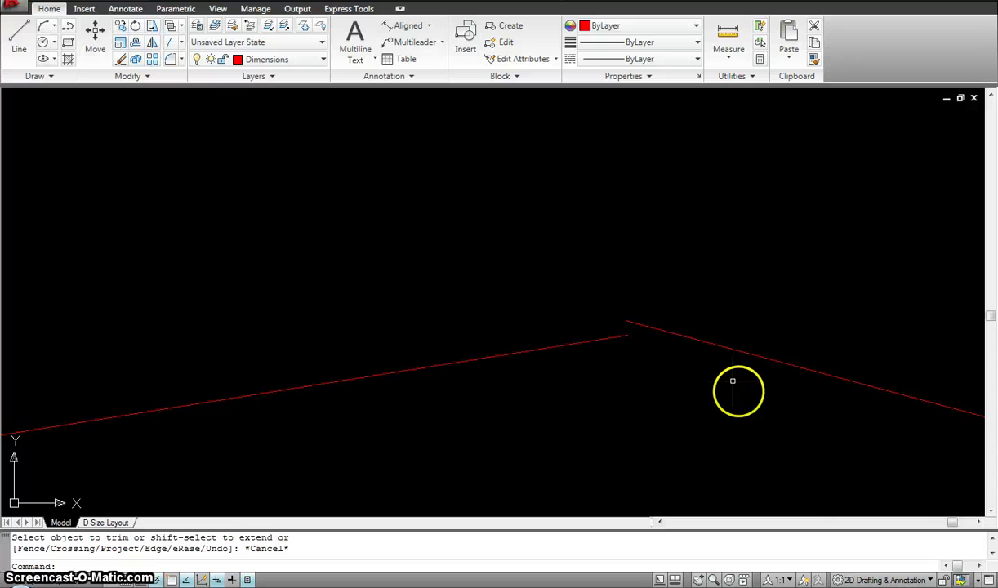
{"action": "middle_click_drag", "start_coordinate": [745, 353], "coordinate": [688, 320]}
{"action": "scroll", "coordinate": [736, 327], "scroll_direction": "down", "scroll_amount": 5}
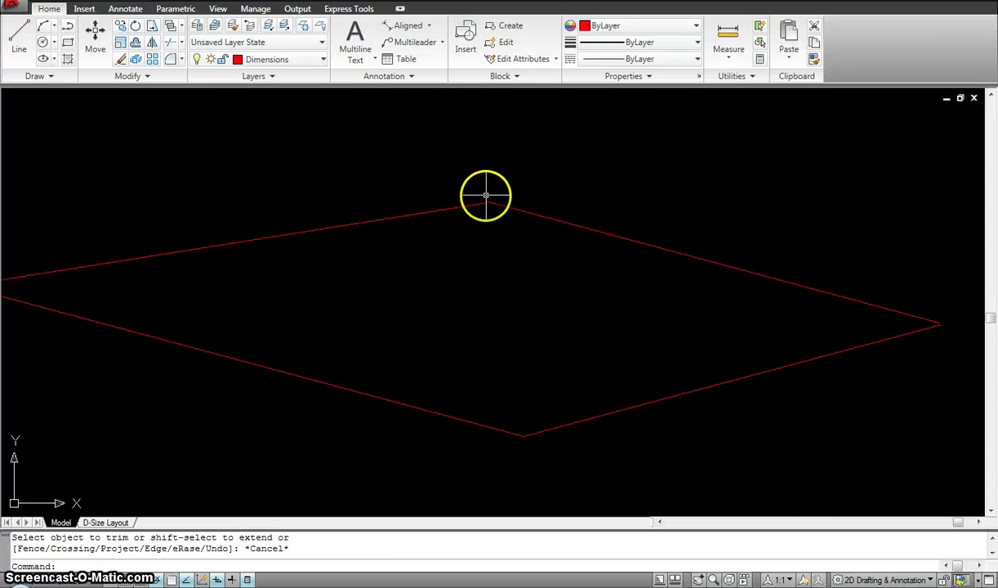
{"action": "key", "text": "ctrl+z"}
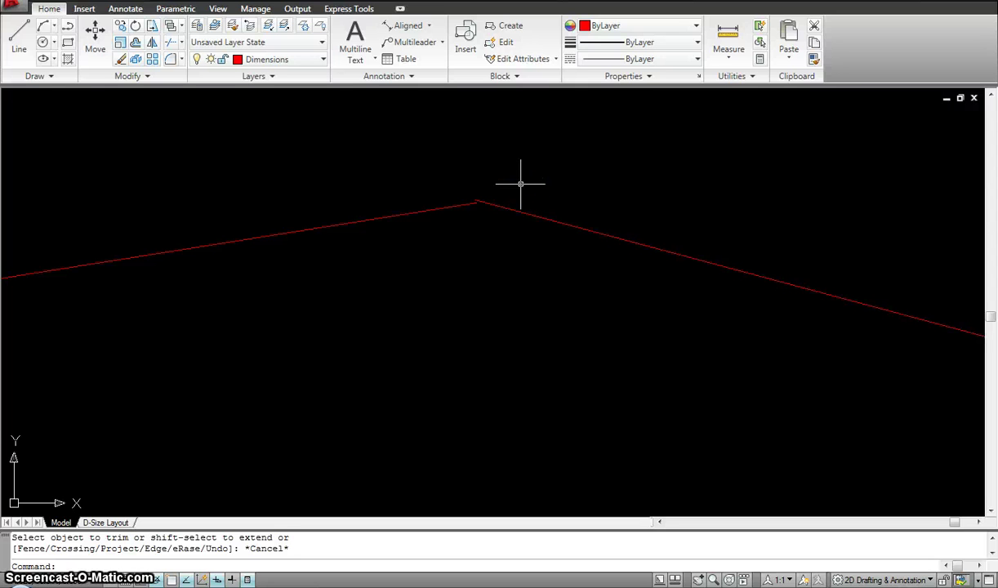
{"action": "scroll", "coordinate": [520, 185], "scroll_direction": "down", "scroll_amount": 3}
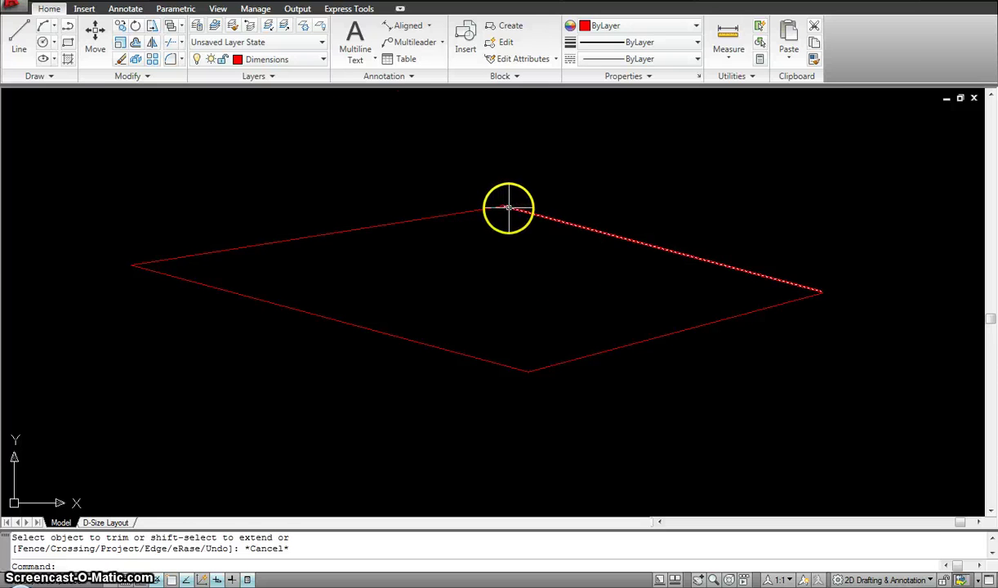
{"action": "scroll", "coordinate": [508, 207], "scroll_direction": "up", "scroll_amount": 4}
Stretch the upper-right line's left endpoint to join the corner, then zoom to check the vertices
{"action": "left_click", "coordinate": [501, 192]}
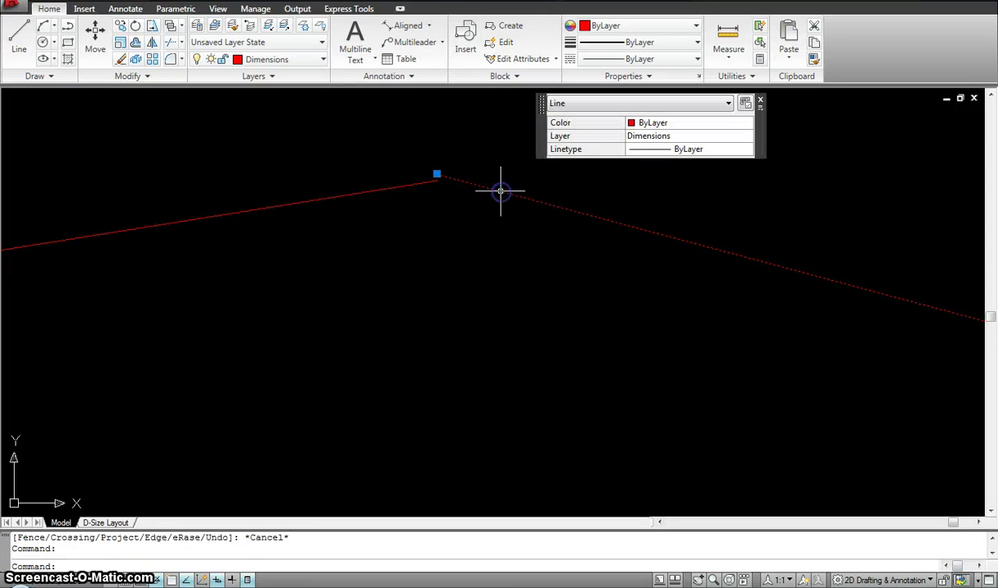
{"action": "left_click", "coordinate": [437, 174]}
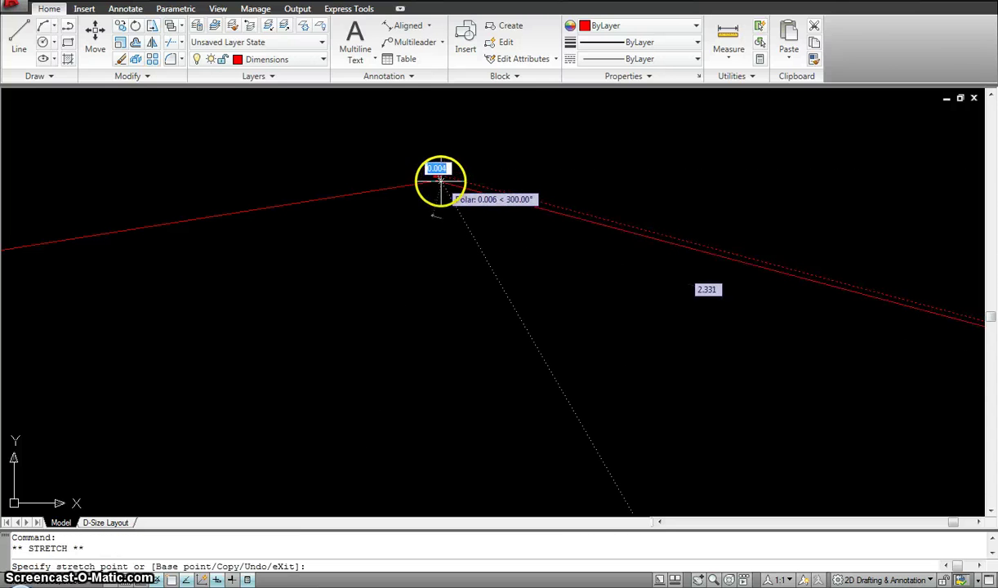
{"action": "left_click", "coordinate": [439, 179]}
{"action": "key", "text": "Escape"}
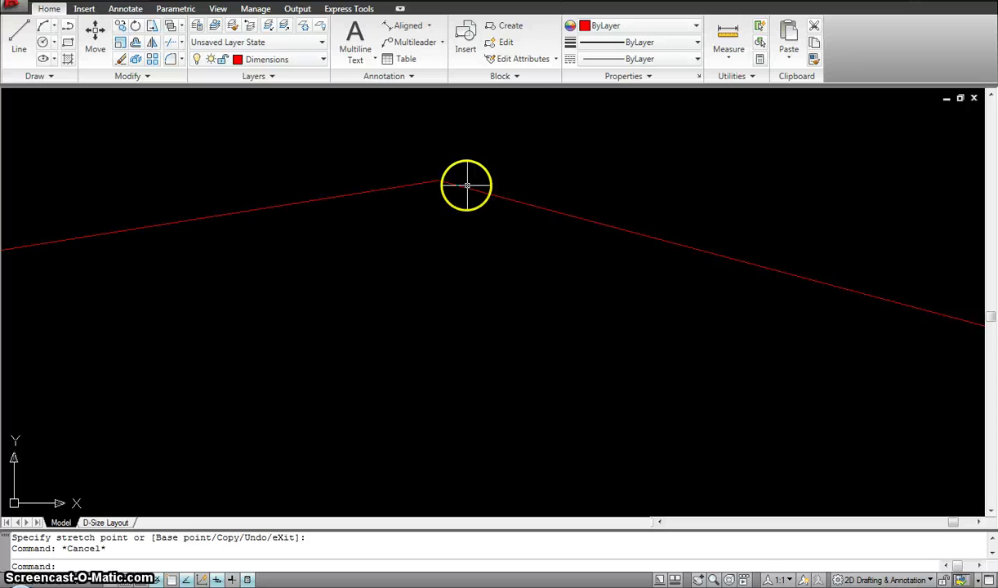
{"action": "scroll", "coordinate": [442, 178], "scroll_direction": "up", "scroll_amount": 5}
{"action": "scroll", "coordinate": [434, 190], "scroll_direction": "down", "scroll_amount": 3}
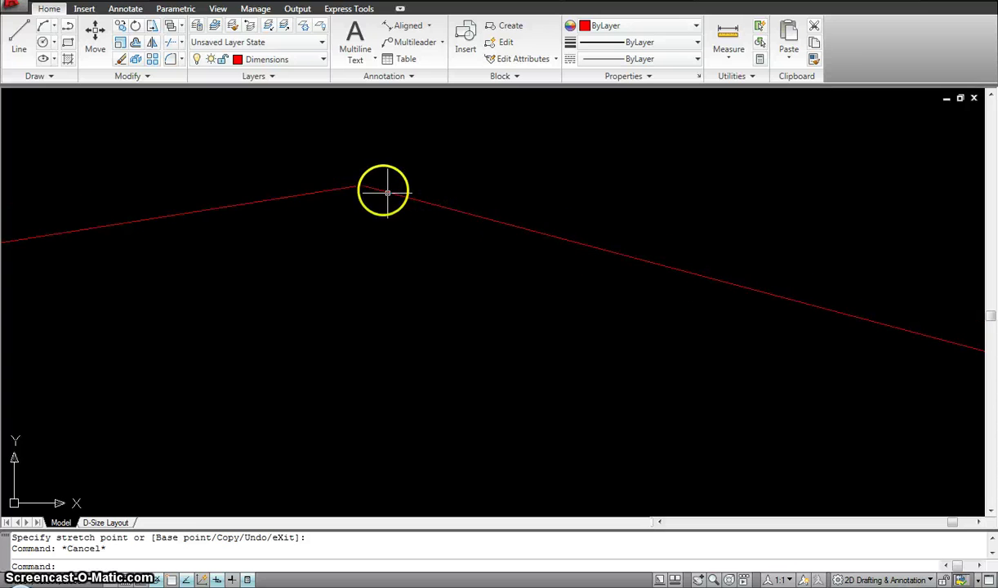
{"action": "scroll", "coordinate": [468, 242], "scroll_direction": "down", "scroll_amount": 5}
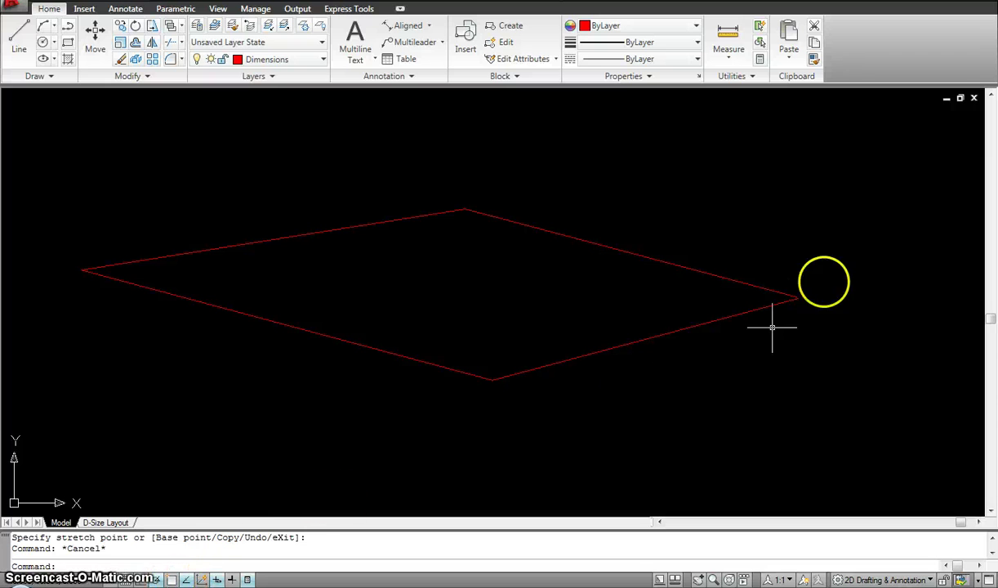
{"action": "scroll", "coordinate": [805, 296], "scroll_direction": "up", "scroll_amount": 4}
{"action": "scroll", "coordinate": [677, 216], "scroll_direction": "up", "scroll_amount": 3}
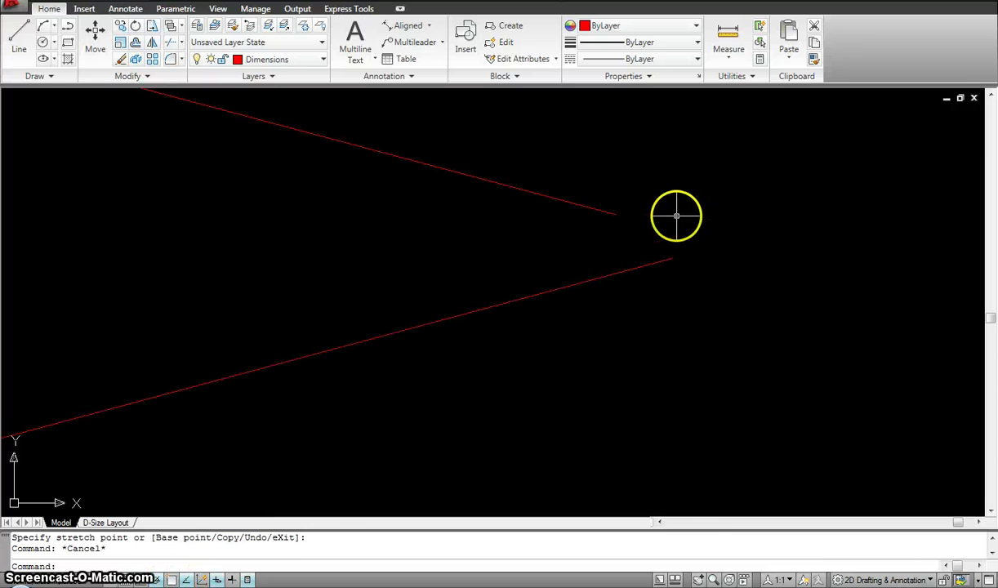
{"action": "scroll", "coordinate": [678, 220], "scroll_direction": "down", "scroll_amount": 5}
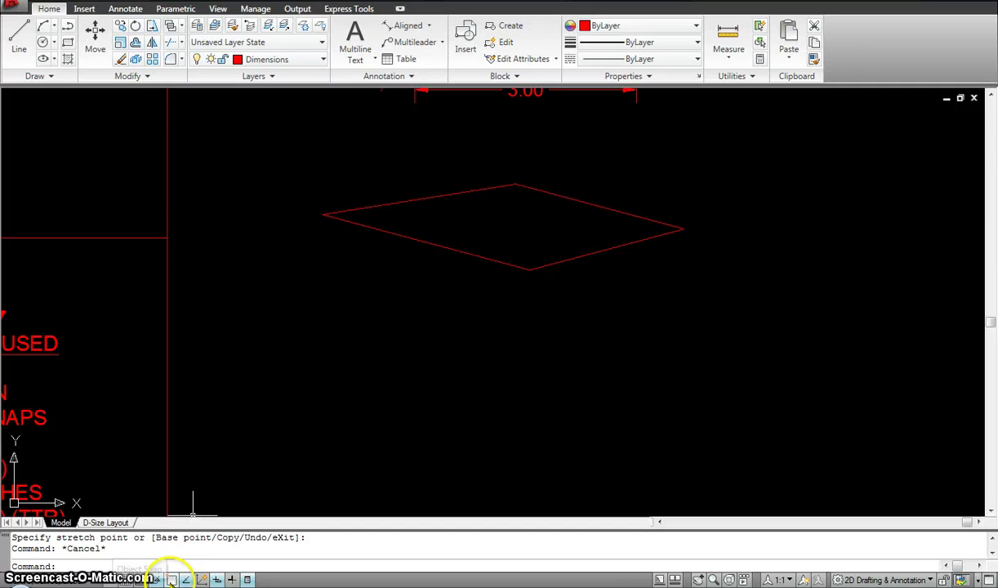
Turn on object snap and sketch a two-segment practice line with the L command
{"action": "left_click", "coordinate": [171, 580]}
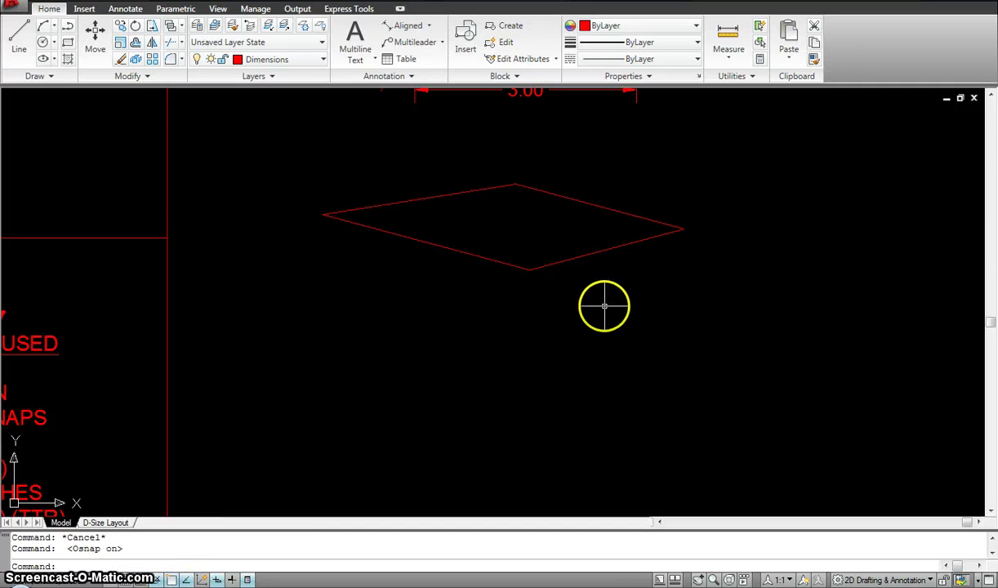
{"action": "key", "text": "l"}
{"action": "key", "text": "Return"}
{"action": "left_click", "coordinate": [464, 377]}
{"action": "left_click", "coordinate": [542, 321]}
{"action": "left_click", "coordinate": [636, 335]}
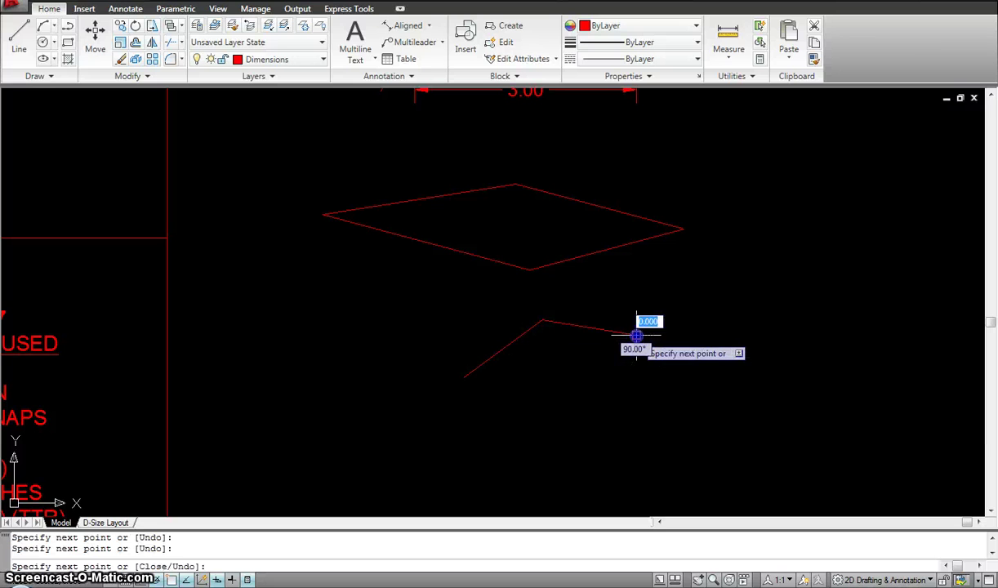
{"action": "key", "text": "Escape"}
Add a snapped practice line from the upper right corner down to the lower left point
{"action": "key", "text": "Return"}
{"action": "left_click", "coordinate": [636, 335]}
{"action": "left_click", "coordinate": [558, 442]}
{"action": "key", "text": "Return"}
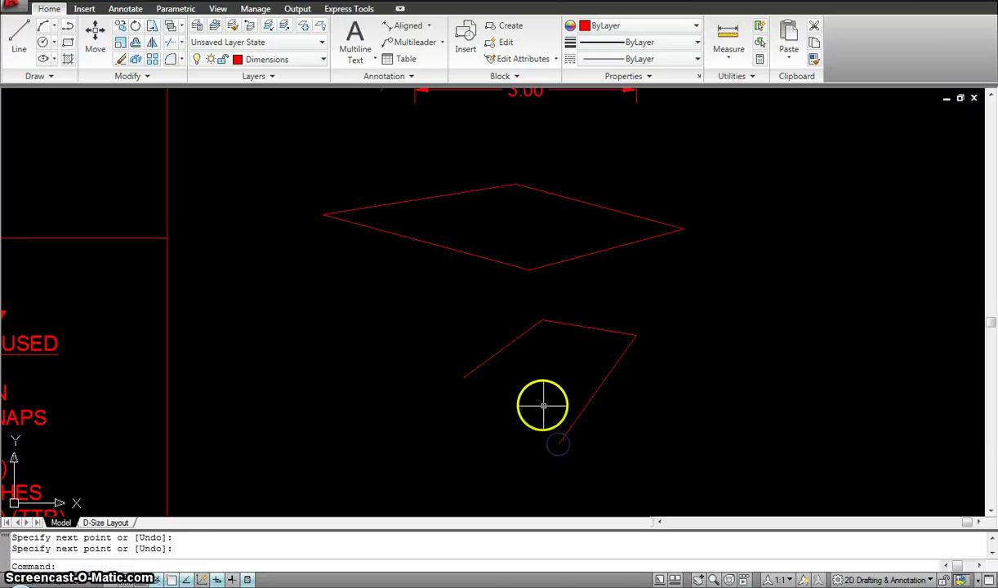
{"action": "key", "text": "Return"}
{"action": "left_click", "coordinate": [558, 443]}
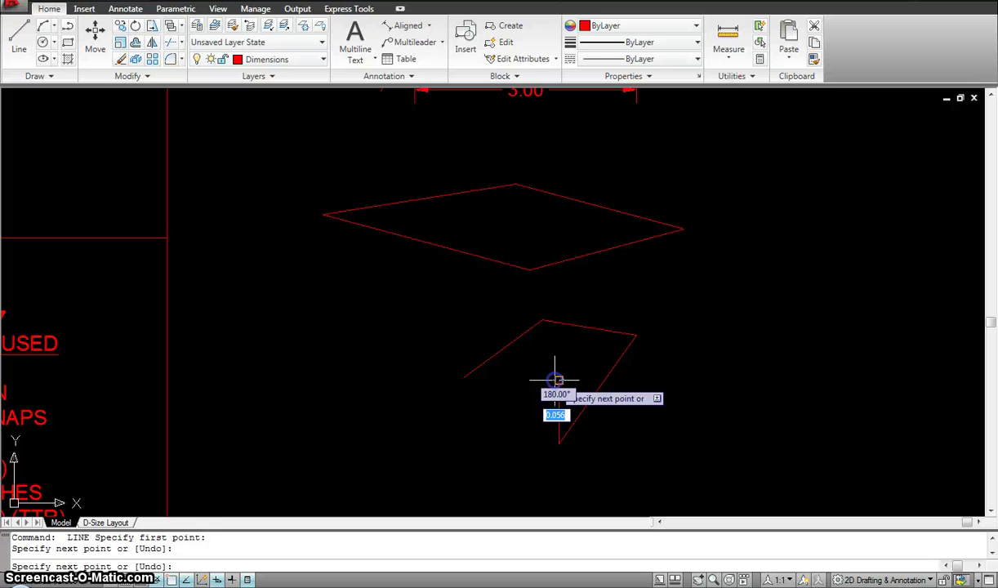
{"action": "key", "text": "Return"}
{"action": "key", "text": "Return"}
{"action": "left_click", "coordinate": [464, 377]}
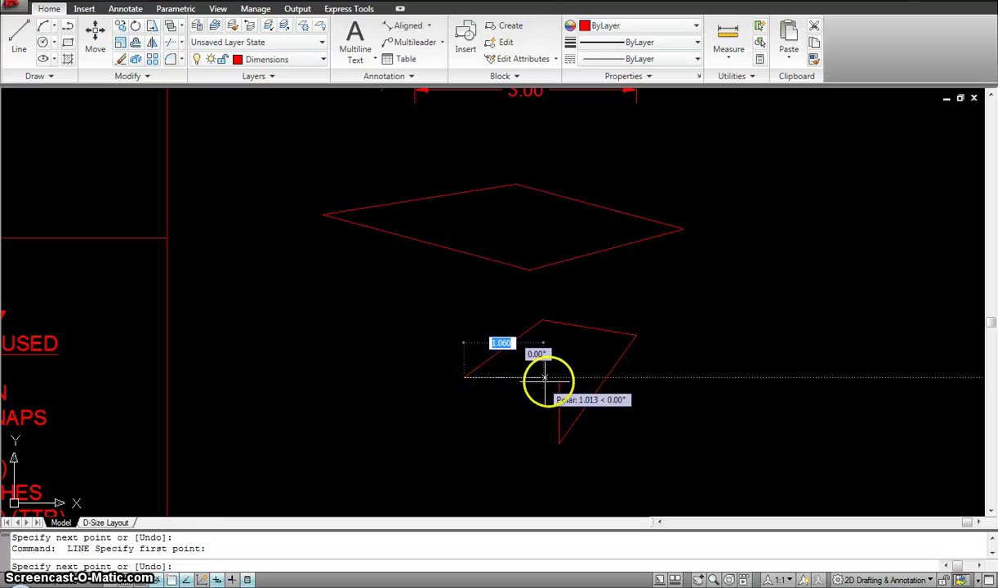
{"action": "key", "text": "Escape"}
Regenerate the display with RE and zoom and pan to frame the red practice shapes
{"action": "scroll", "coordinate": [559, 376], "scroll_direction": "up", "scroll_amount": 8}
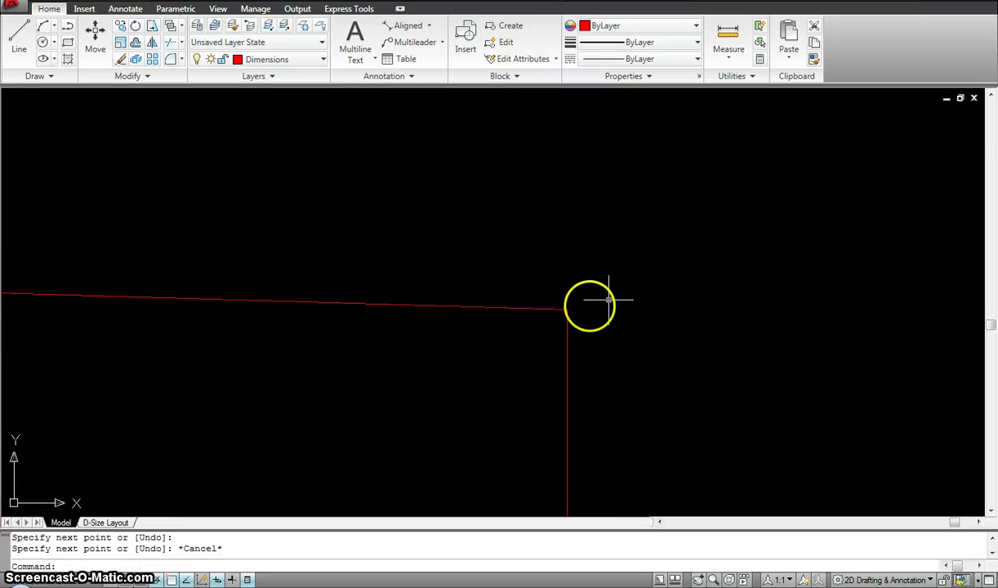
{"action": "scroll", "coordinate": [609, 300], "scroll_direction": "up", "scroll_amount": 5}
{"action": "key", "text": "Escape"}
{"action": "type", "text": "re"}
{"action": "key", "text": "Return"}
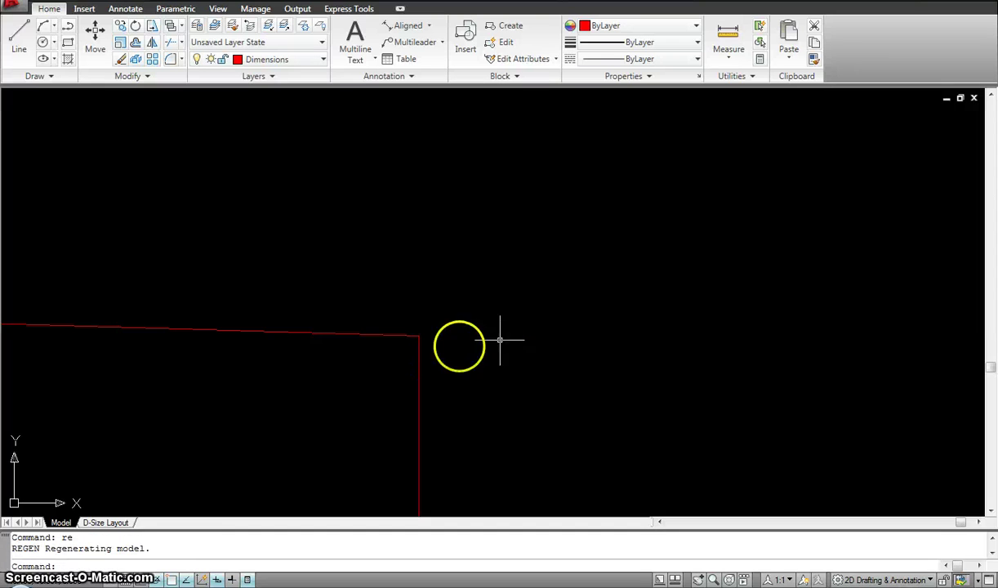
{"action": "mouse_move", "coordinate": [445, 348]}
{"action": "middle_mouse_down"}
{"action": "mouse_move", "coordinate": [395, 353]}
{"action": "mouse_move", "coordinate": [540, 251]}
{"action": "mouse_move", "coordinate": [471, 313]}
{"action": "mouse_move", "coordinate": [562, 191]}
{"action": "mouse_move", "coordinate": [487, 296]}
{"action": "mouse_move", "coordinate": [527, 316]}
{"action": "middle_mouse_up"}
{"action": "scroll", "coordinate": [527, 316], "scroll_direction": "down", "scroll_amount": 2}
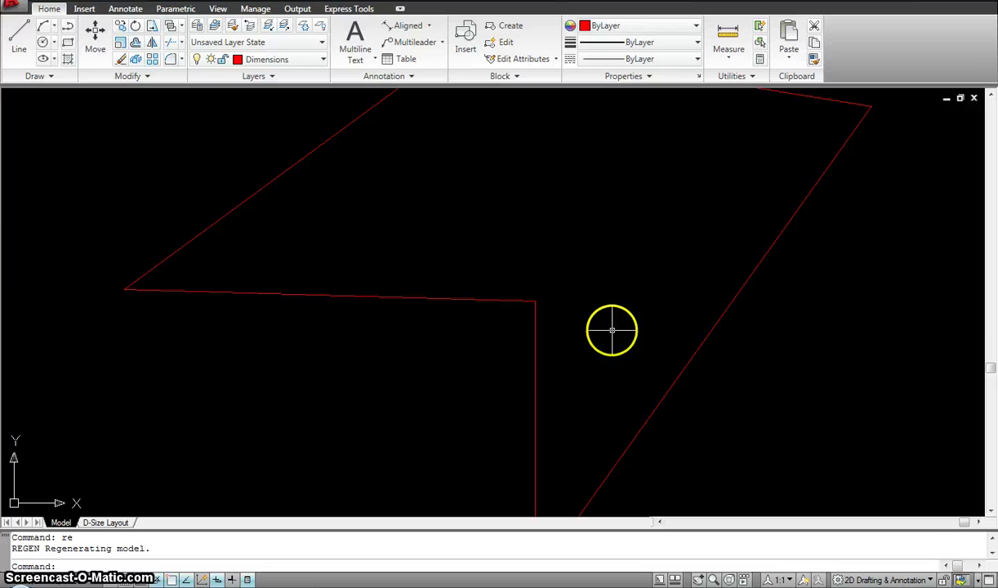
{"action": "scroll", "coordinate": [612, 330], "scroll_direction": "down", "scroll_amount": 4}
{"action": "scroll", "coordinate": [631, 306], "scroll_direction": "down", "scroll_amount": 1}
{"action": "middle_click_drag", "start_coordinate": [647, 290], "coordinate": [592, 360]}
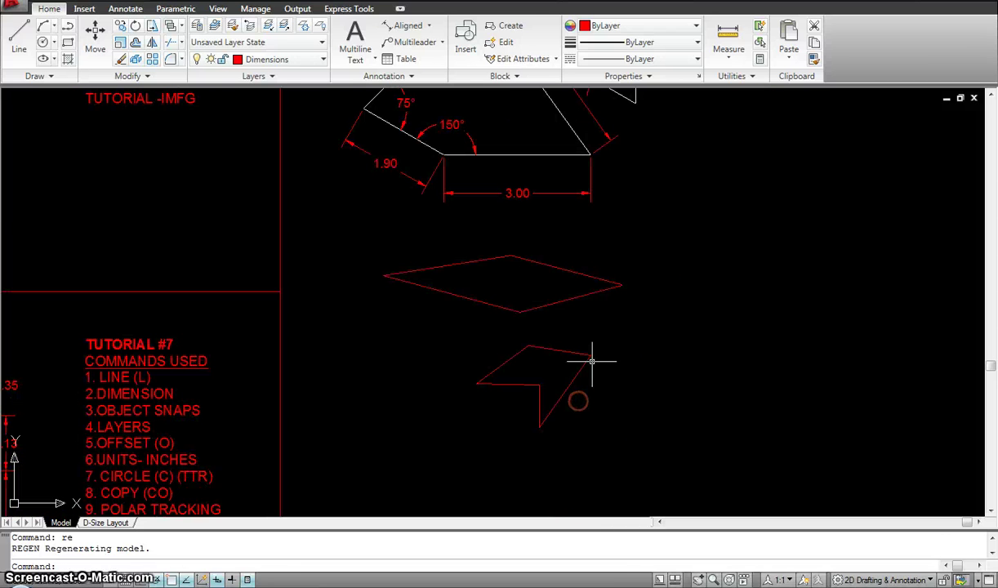
{"action": "middle_click_drag", "start_coordinate": [647, 260], "coordinate": [573, 260]}
Erase both red practice shapes with a window selection
{"action": "type", "text": "e"}
{"action": "key", "text": "Return"}
{"action": "left_click", "coordinate": [589, 412]}
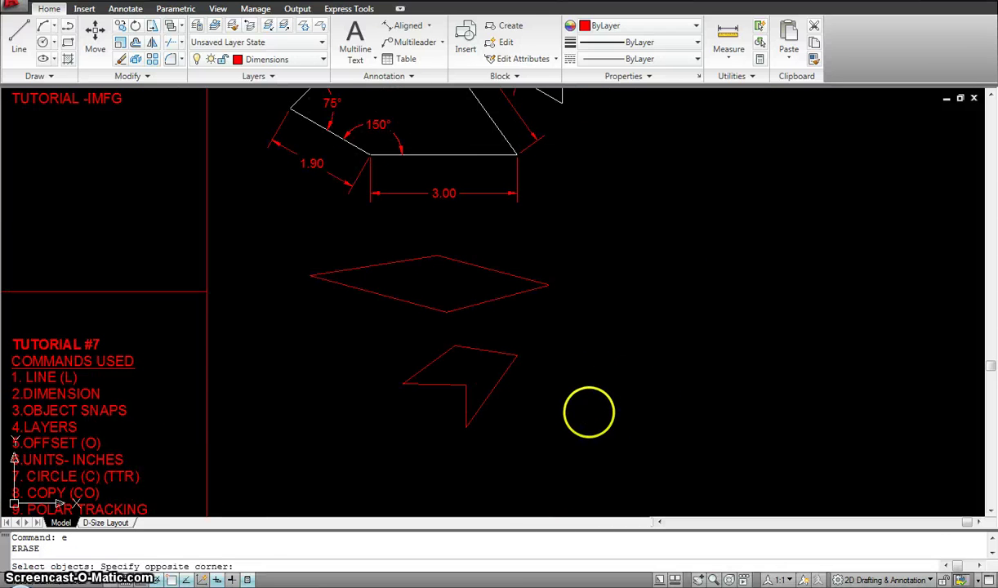
{"action": "left_click", "coordinate": [342, 230]}
{"action": "key", "text": "Return"}
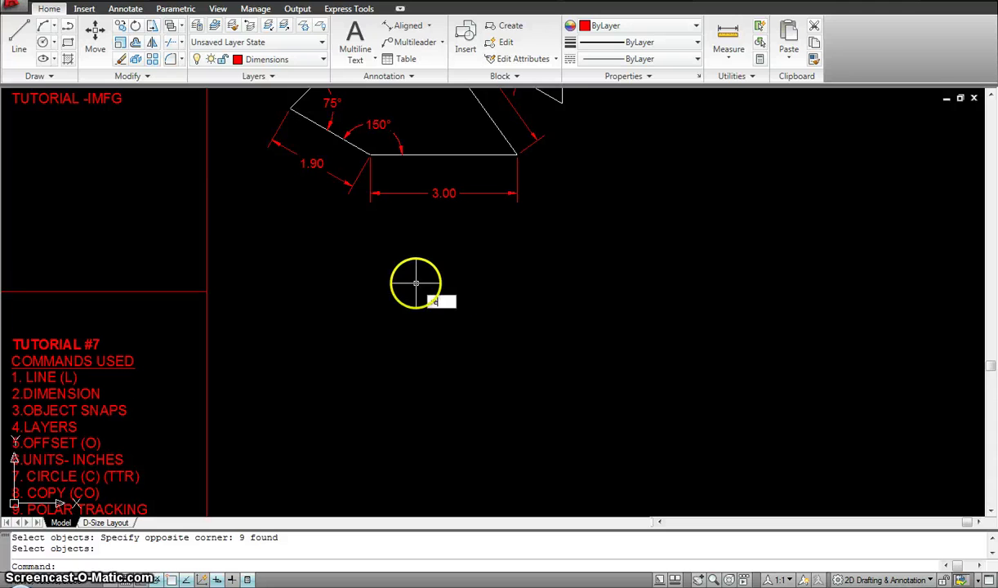
Regenerate the drawing and adjust the view around the remaining Tutorial #6 copy
{"action": "type", "text": "re"}
{"action": "key", "text": "Return"}
{"action": "scroll", "coordinate": [445, 283], "scroll_direction": "down", "scroll_amount": 3}
{"action": "scroll", "coordinate": [474, 352], "scroll_direction": "down", "scroll_amount": 2}
{"action": "scroll", "coordinate": [456, 211], "scroll_direction": "up", "scroll_amount": 2}
{"action": "scroll", "coordinate": [479, 237], "scroll_direction": "up", "scroll_amount": 1}
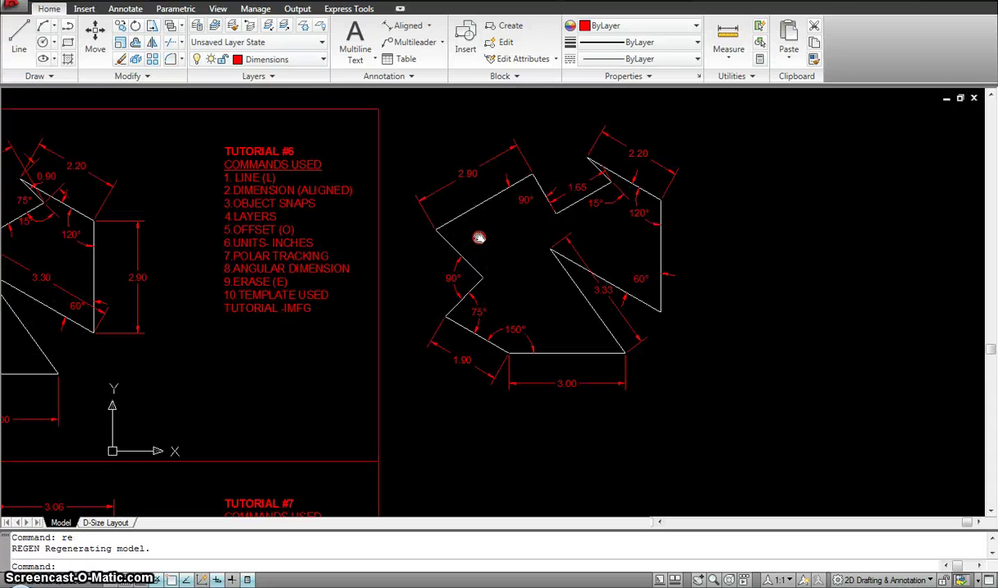
{"action": "middle_click_drag", "start_coordinate": [480, 238], "coordinate": [512, 224]}
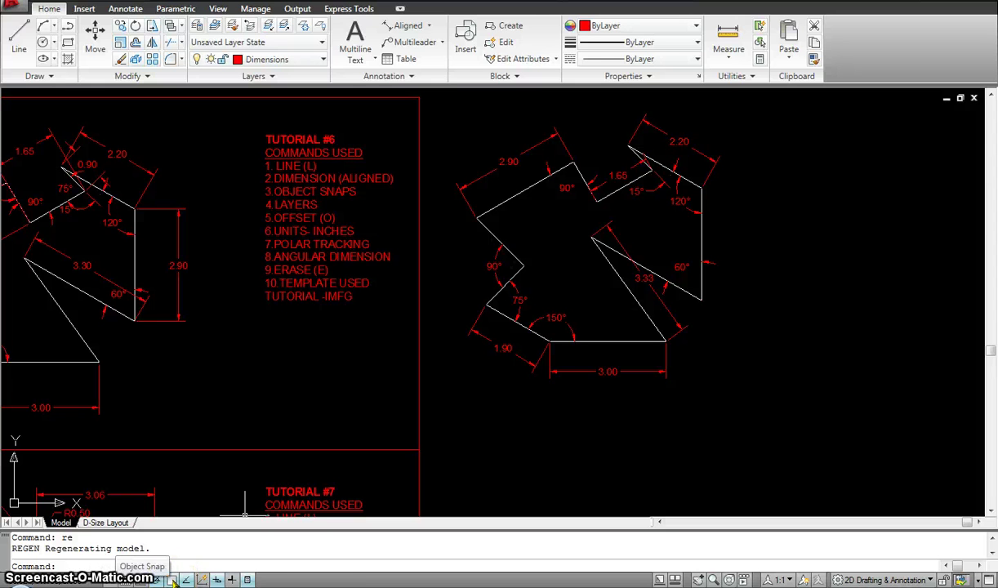
{"action": "right_click", "coordinate": [170, 577]}
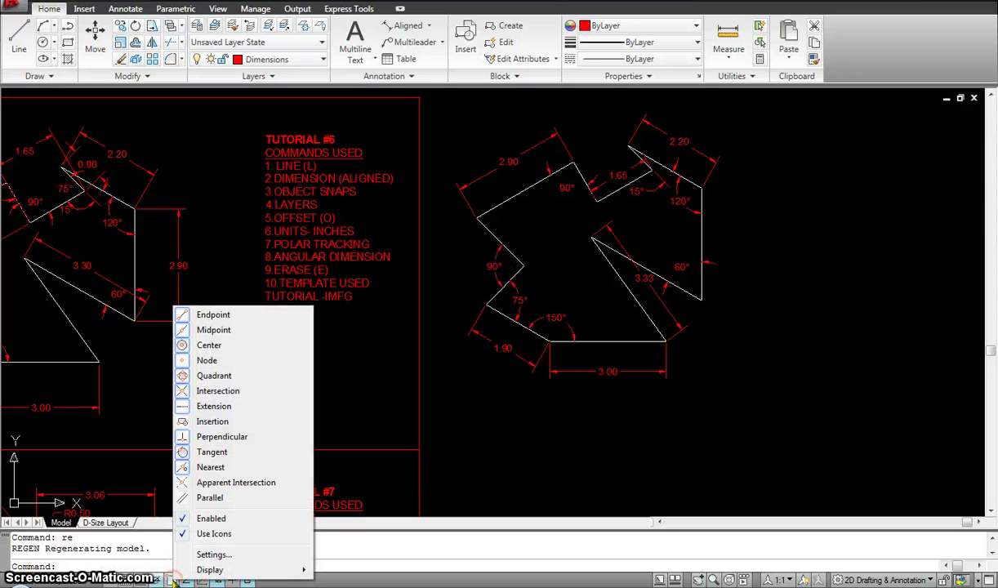
{"action": "left_click", "coordinate": [217, 556]}
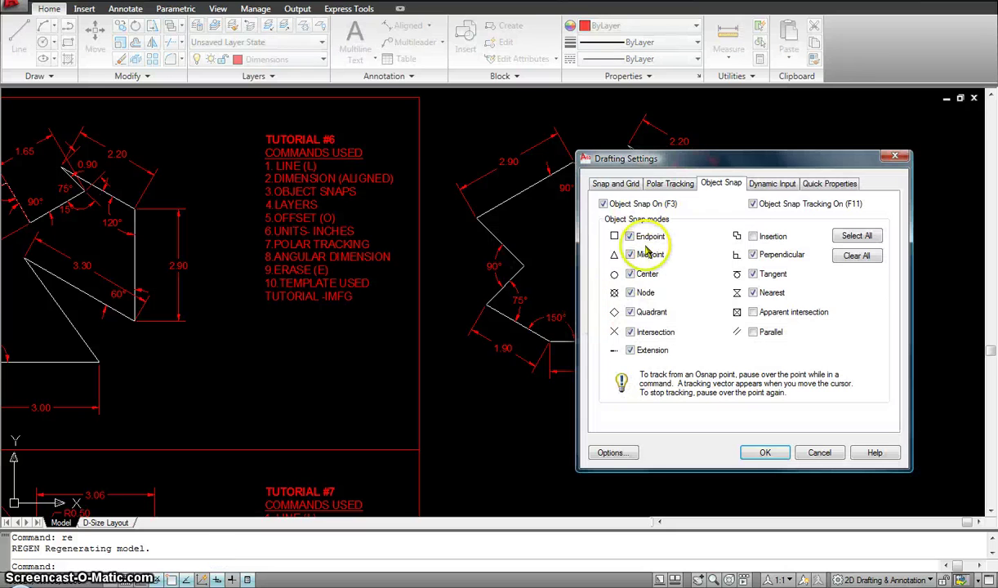
{"action": "left_click", "coordinate": [630, 312]}
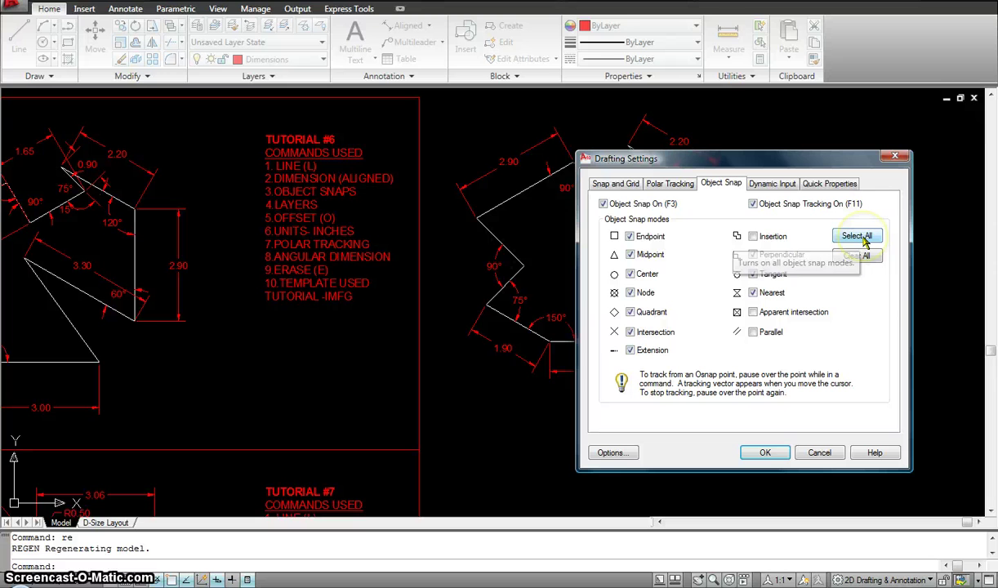
{"action": "left_click", "coordinate": [684, 185]}
{"action": "left_click", "coordinate": [627, 186]}
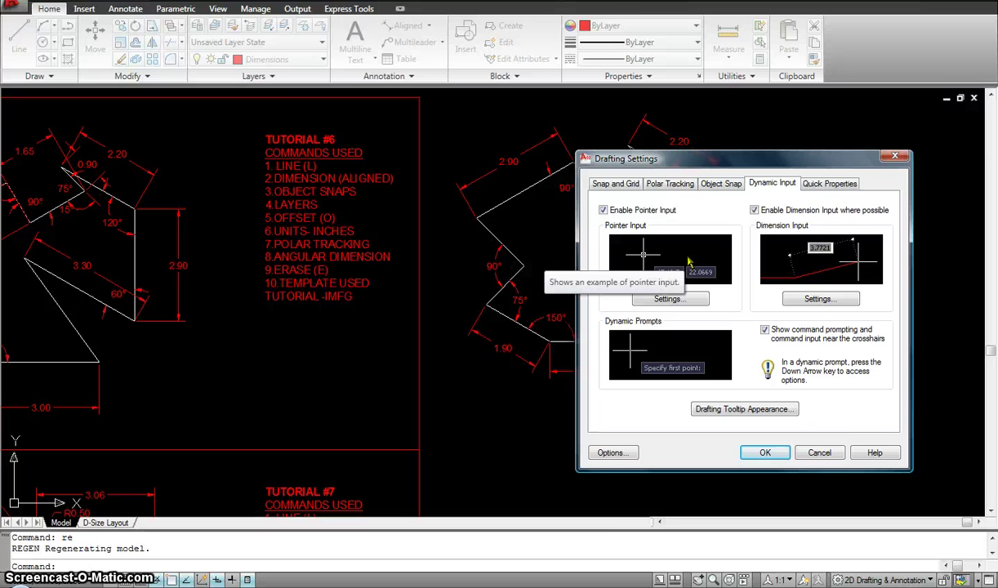
{"action": "left_click", "coordinate": [842, 185]}
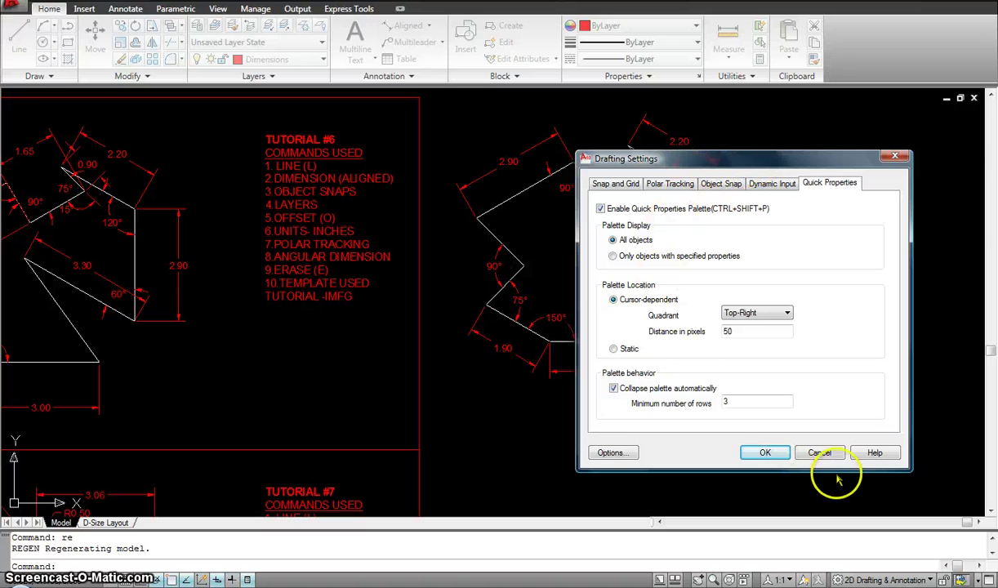
{"action": "left_click", "coordinate": [819, 452]}
{"action": "scroll", "coordinate": [524, 279], "scroll_direction": "down", "scroll_amount": 2}
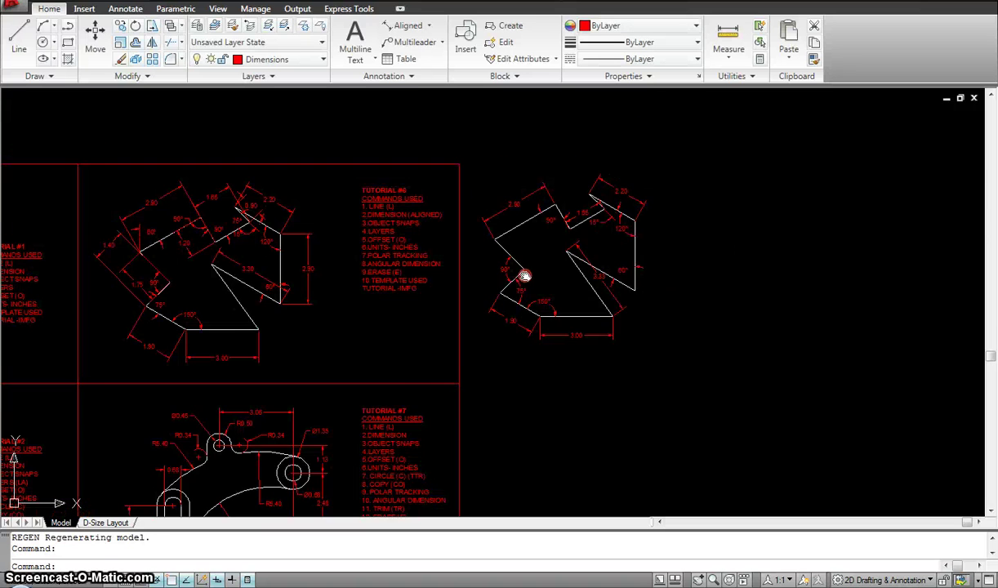
{"action": "mouse_move", "coordinate": [524, 278]}
{"action": "middle_mouse_down"}
{"action": "mouse_move", "coordinate": [591, 252]}
{"action": "mouse_move", "coordinate": [664, 247]}
{"action": "mouse_move", "coordinate": [643, 258]}
{"action": "middle_mouse_up"}
{"action": "scroll", "coordinate": [588, 258], "scroll_direction": "up", "scroll_amount": 2}
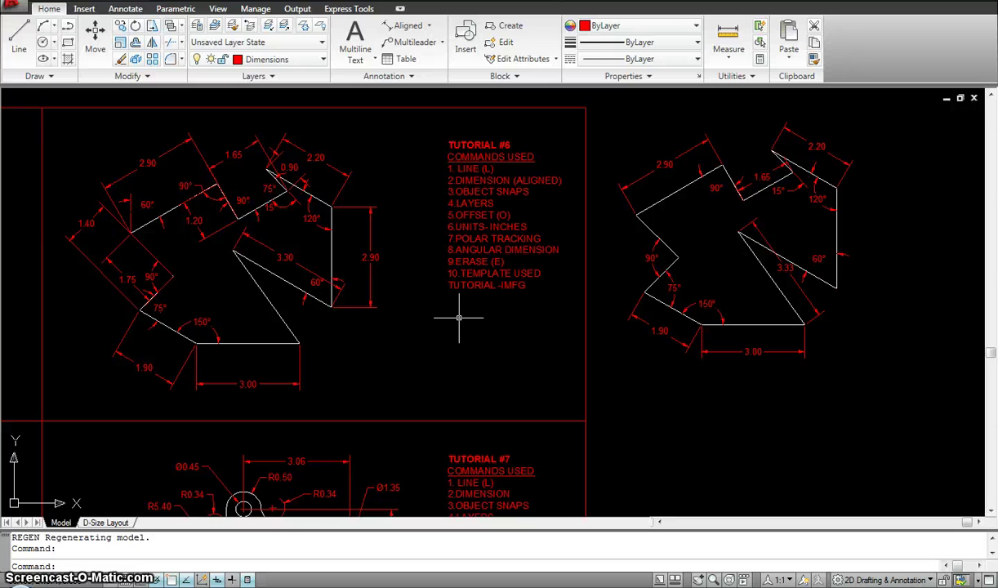
{"action": "left_click", "coordinate": [278, 502]}
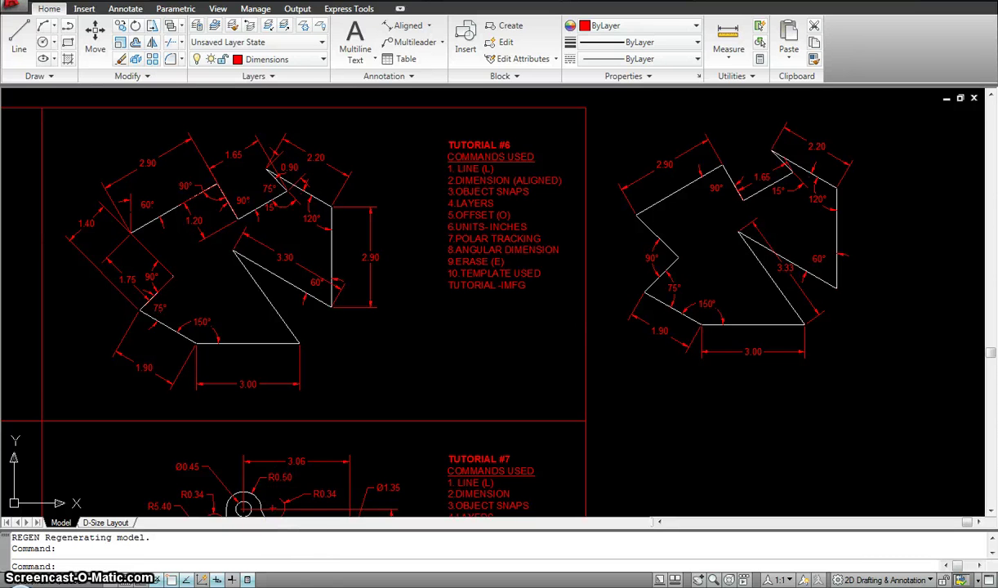